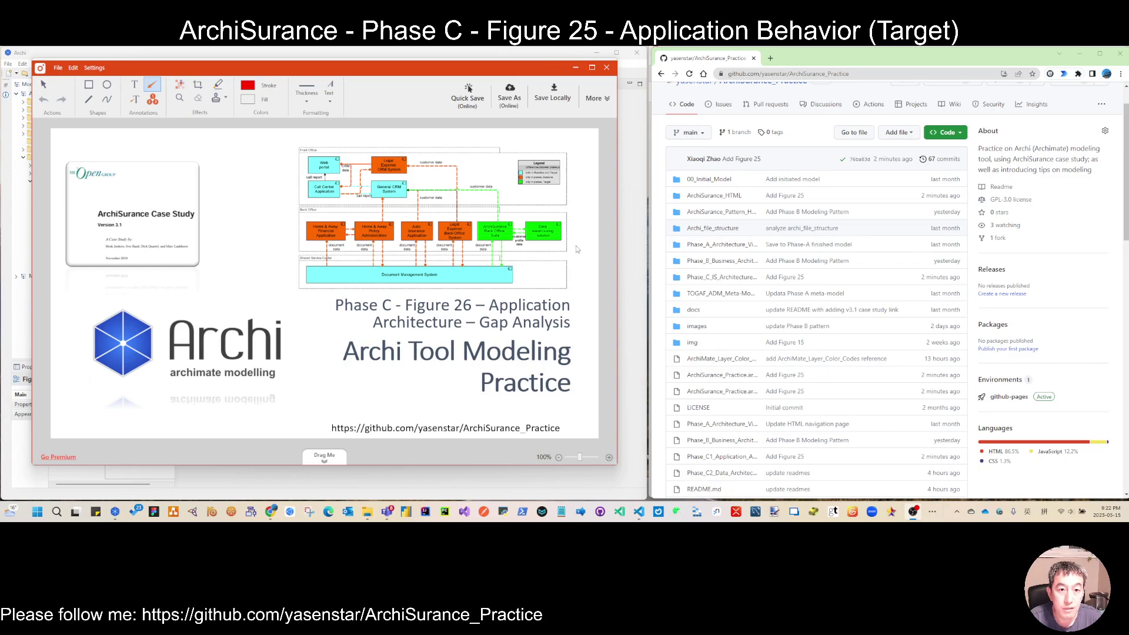
Scroll the README down to the Phase links, Phase A through Phases E & F
scroll(711, 243, "down", 5)
scroll(711, 243, "down", 1)
scroll(765, 246, "up", 5)
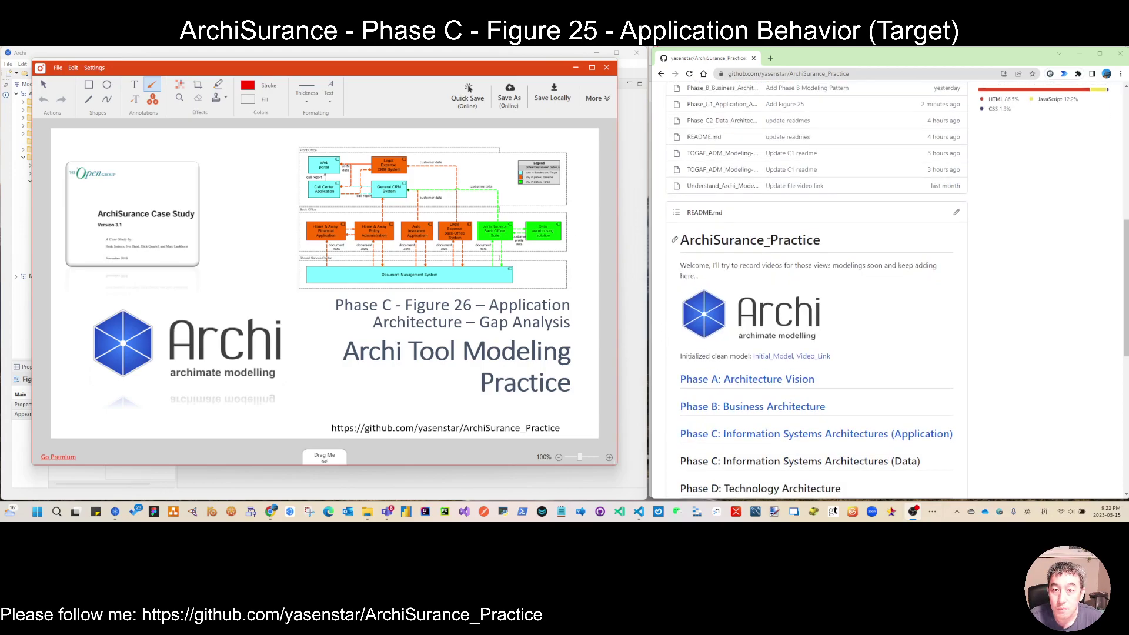
scroll(768, 247, "down", 6)
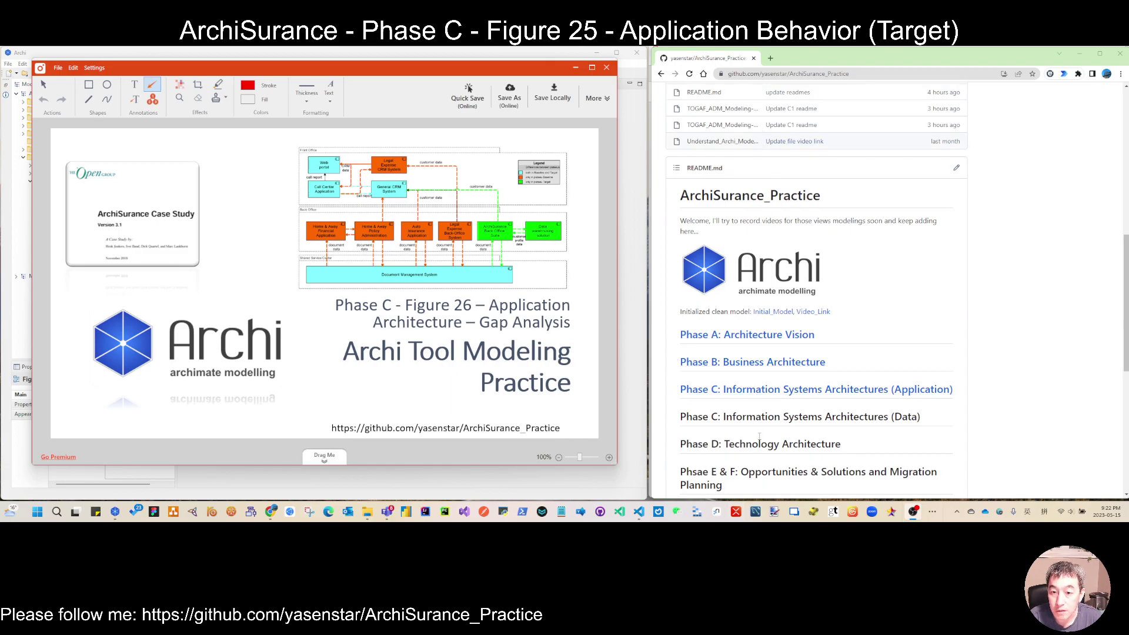
Open 'Phase C: Information Systems Architectures (Application)' and review the Figure 22 and Figure 23 diagrams
left_click(753, 391)
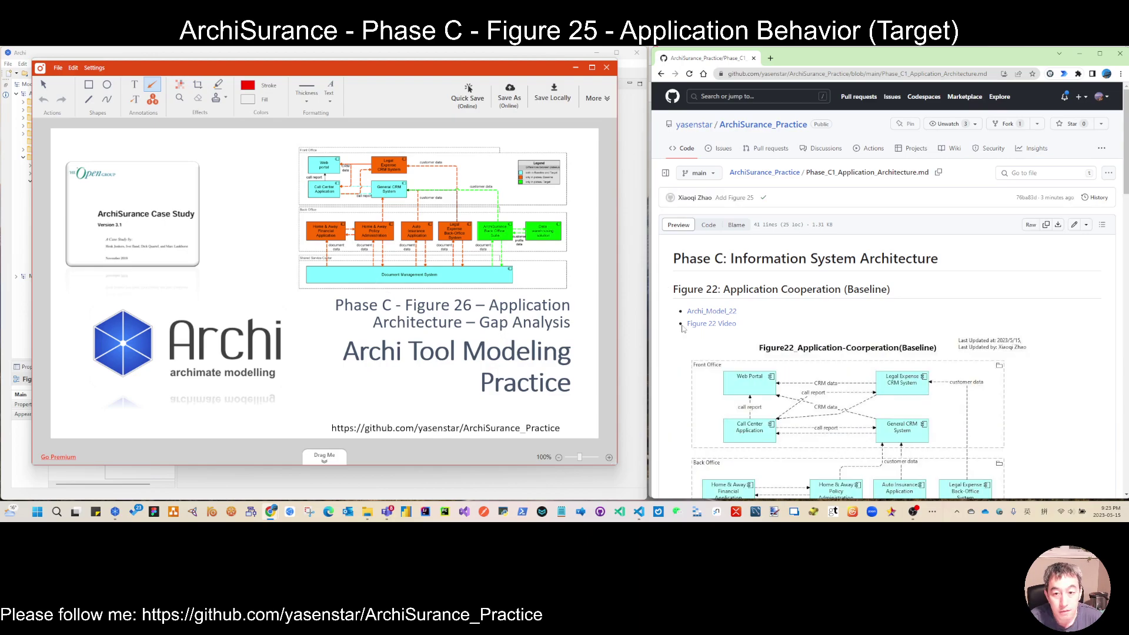
scroll(703, 341, "down", 1)
scroll(703, 340, "down", 3)
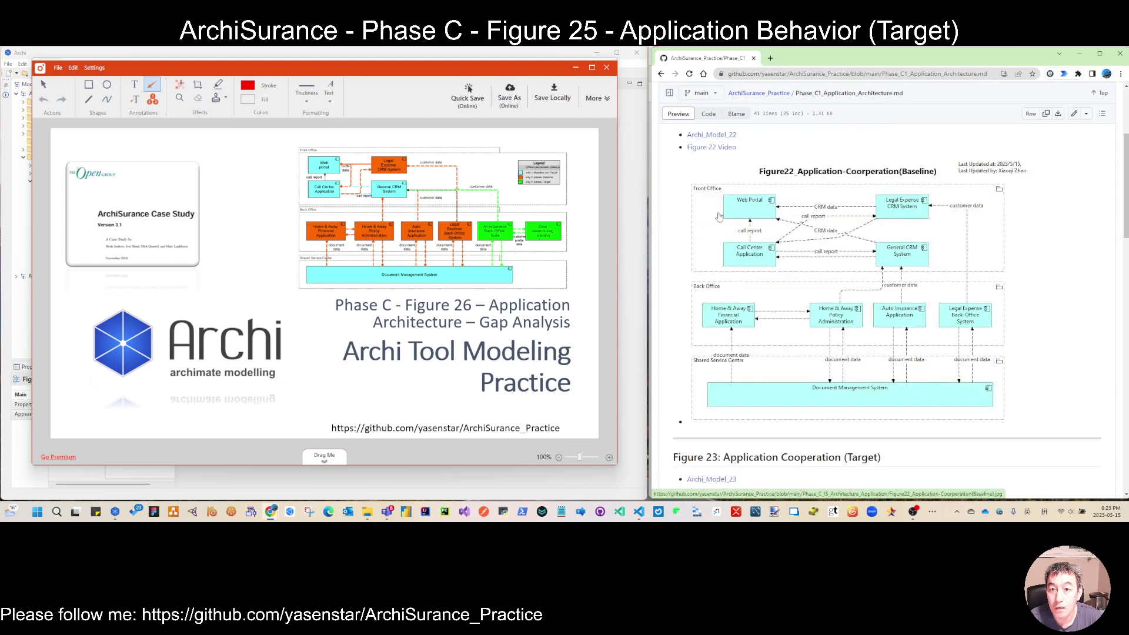
scroll(719, 217, "up", 3)
scroll(724, 271, "up", 1)
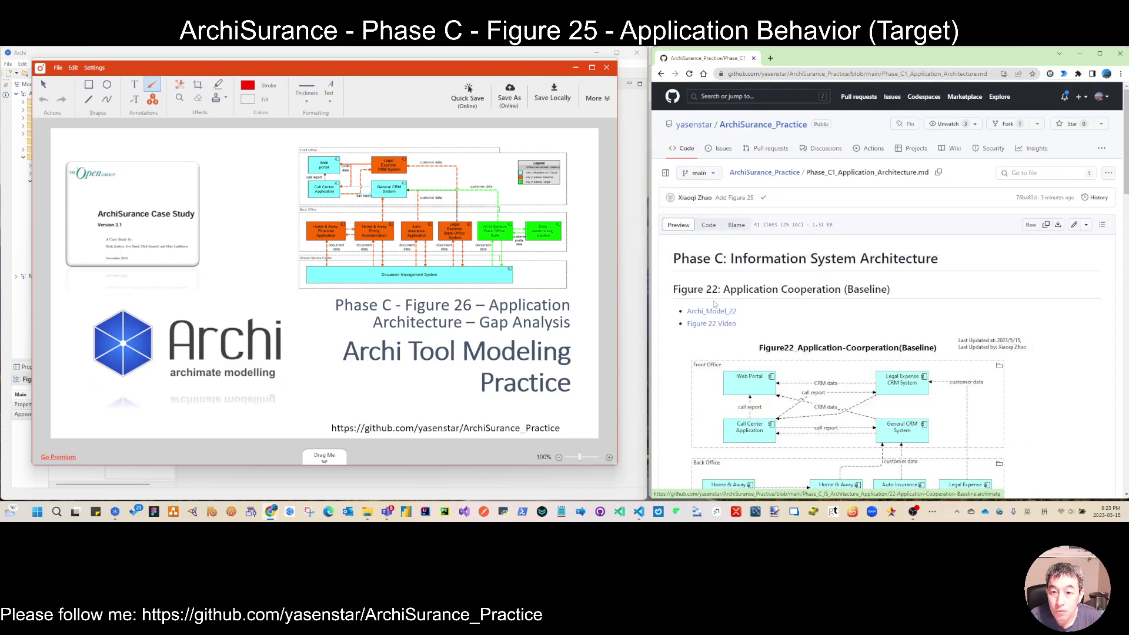
scroll(816, 326, "down", 1)
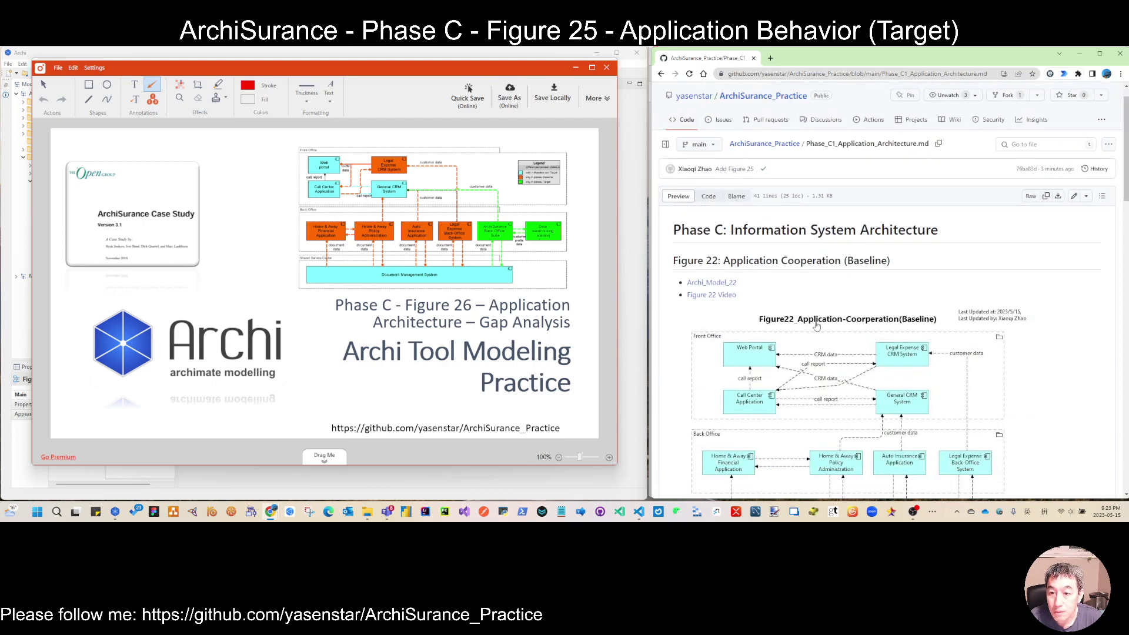
scroll(817, 326, "down", 2)
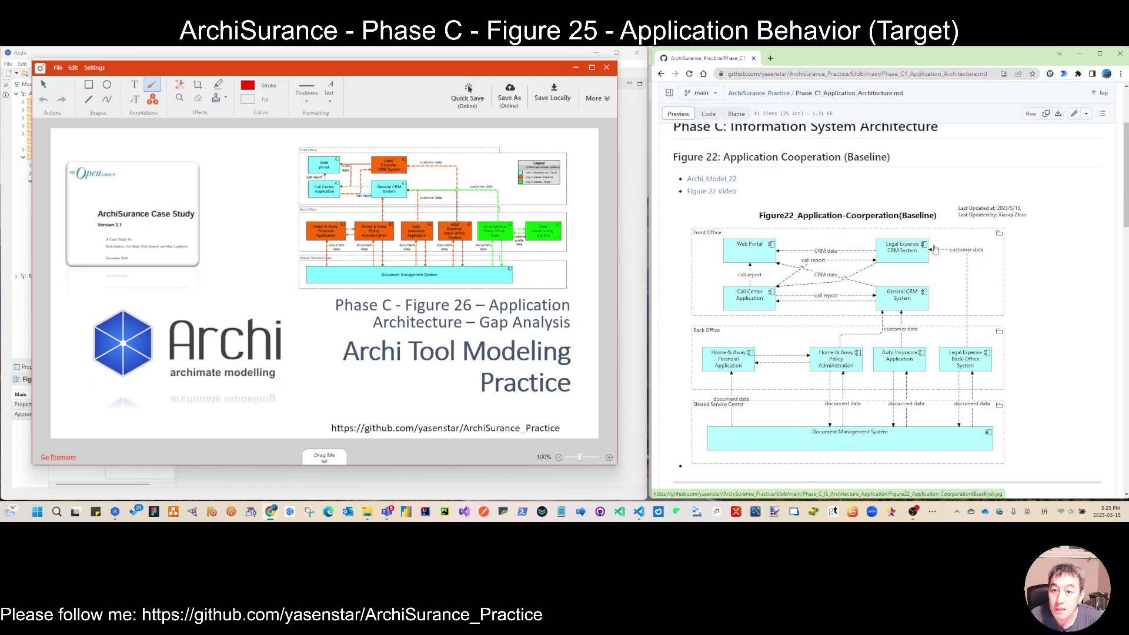
scroll(935, 249, "down", 5)
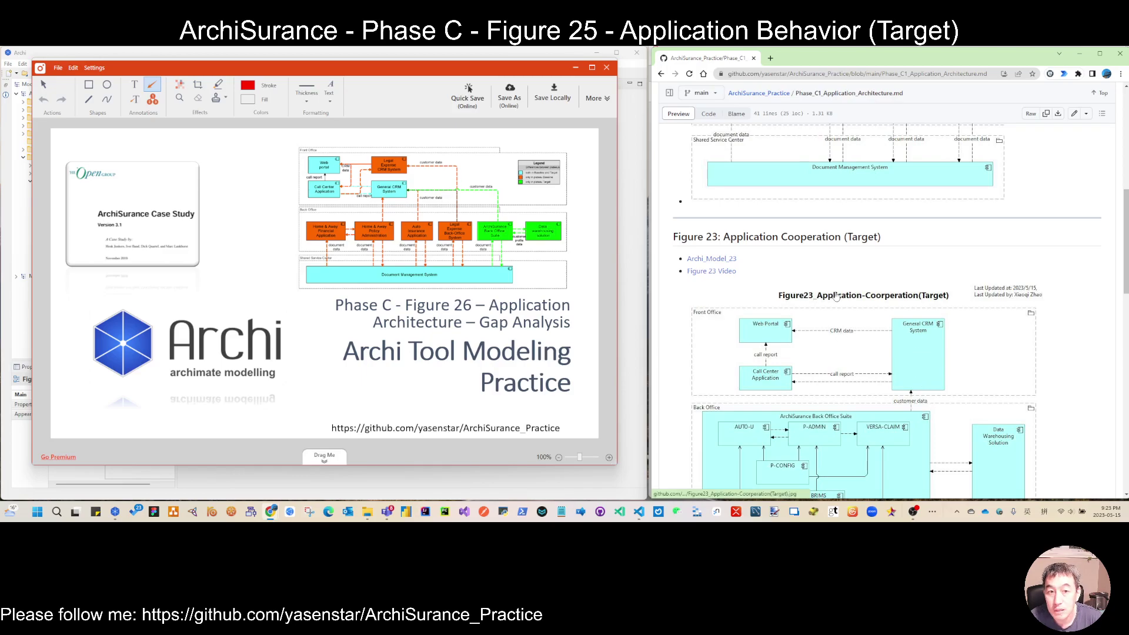
scroll(904, 279, "up", 5)
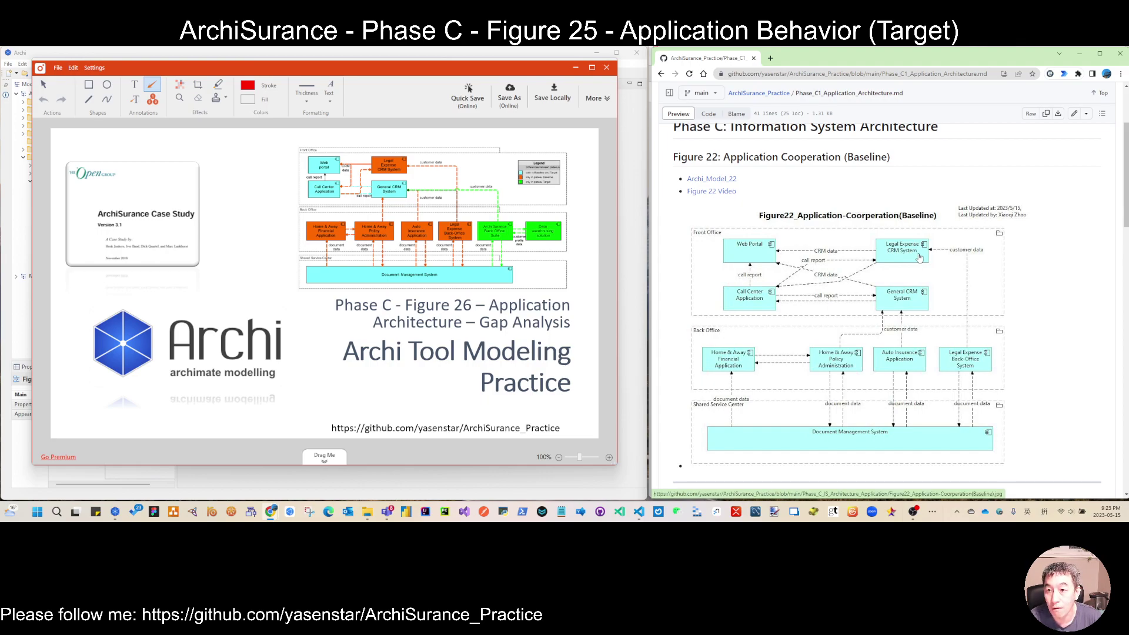
scroll(927, 332, "down", 1)
scroll(927, 332, "down", 2)
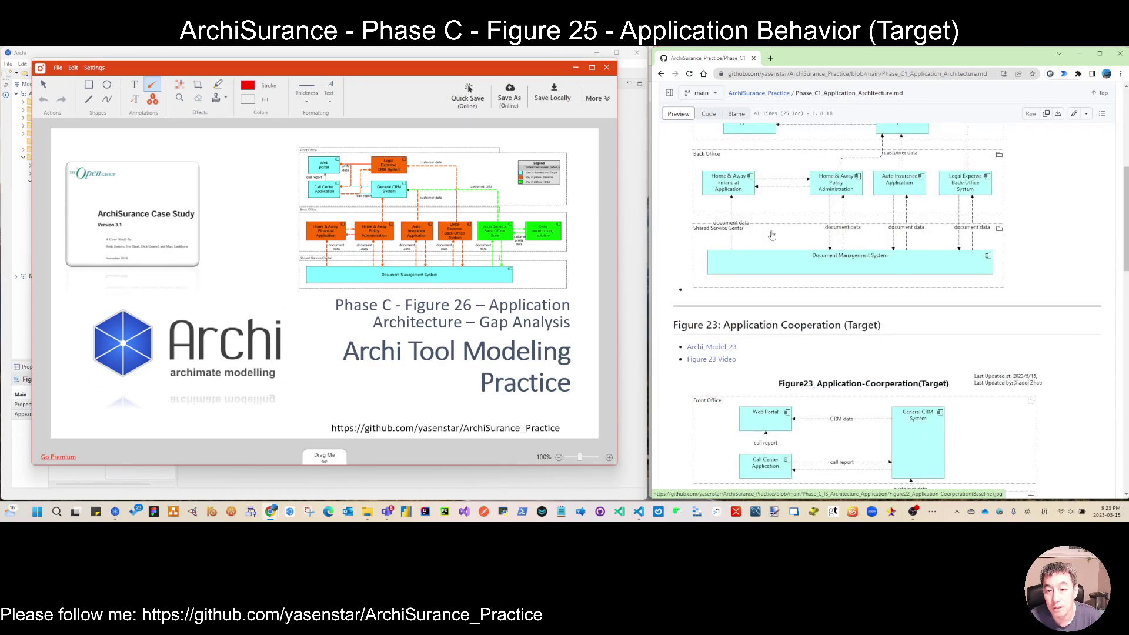
Scroll down until the whole Figure 23 Application Cooperation (Target) diagram is visible
scroll(767, 353, "down", 3)
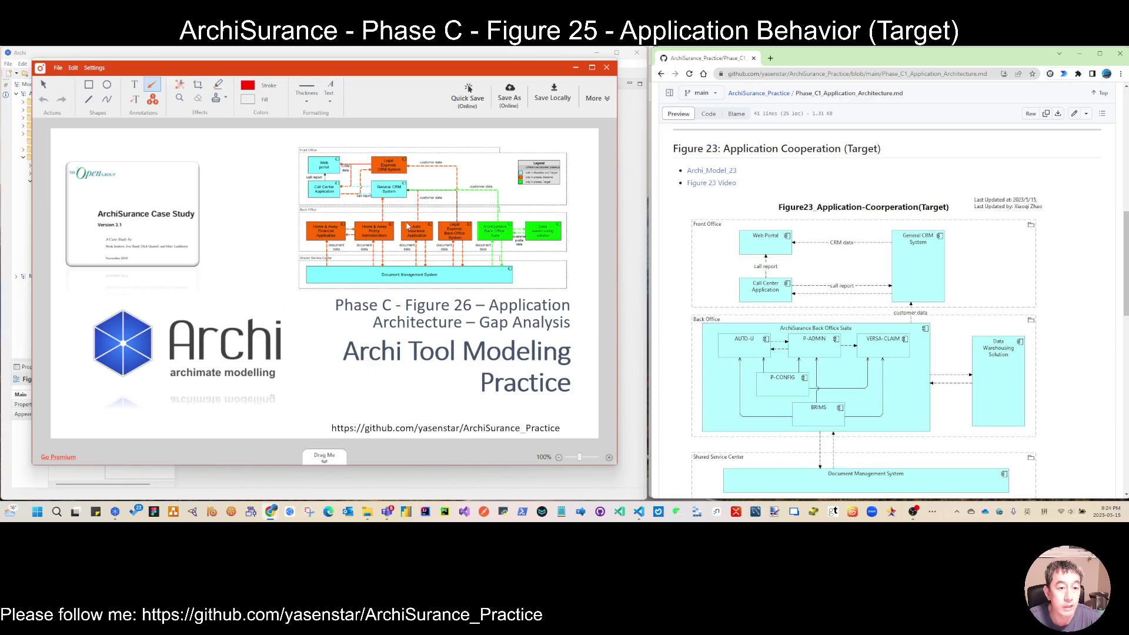
Open the Figure 23 image in a background browser tab
left_click(575, 67)
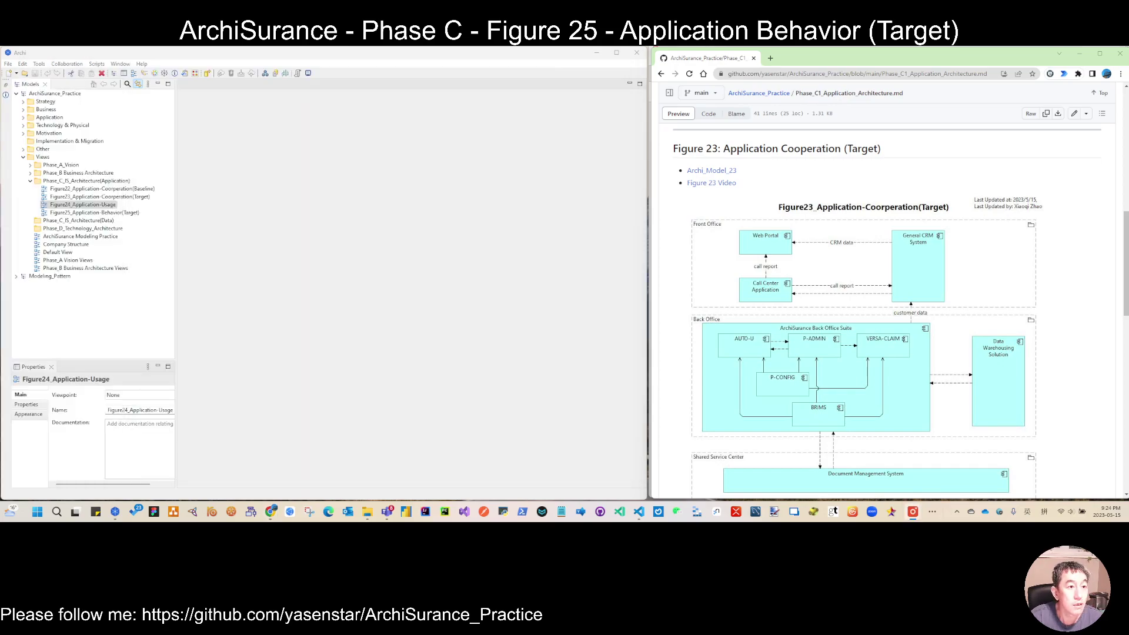
scroll(921, 318, "up", 1)
middle_click(916, 318)
Open the Figure22_Application-Coorperation(Baseline) view in Archi, with the Figure 26 PDF visible
scroll(941, 324, "up", 8)
scroll(1081, 333, "down", 4)
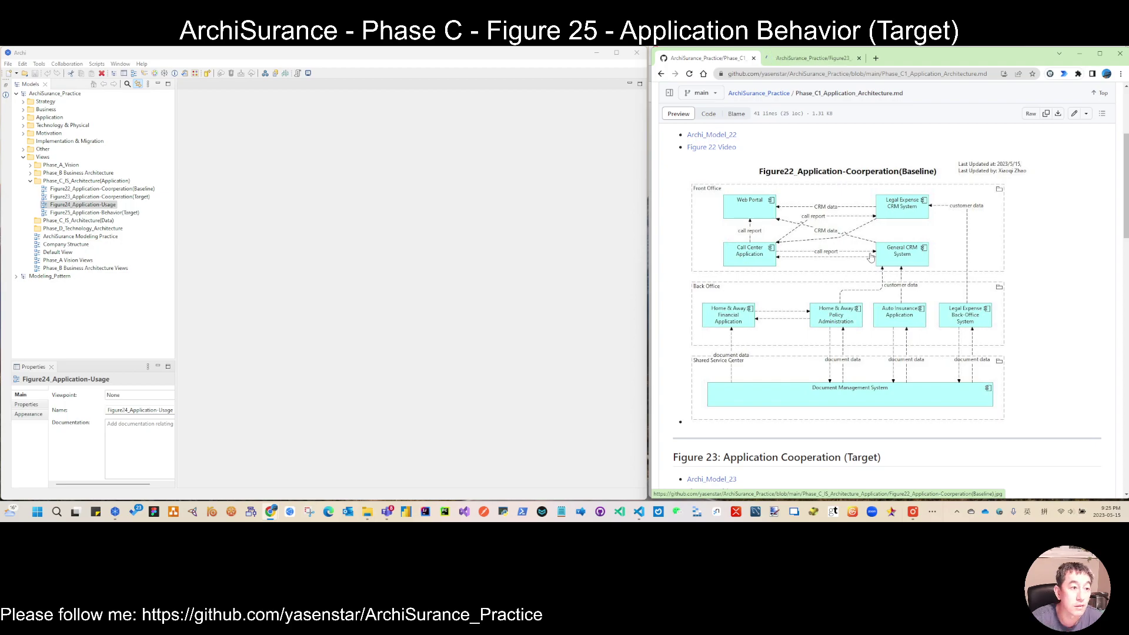
double_click(104, 190)
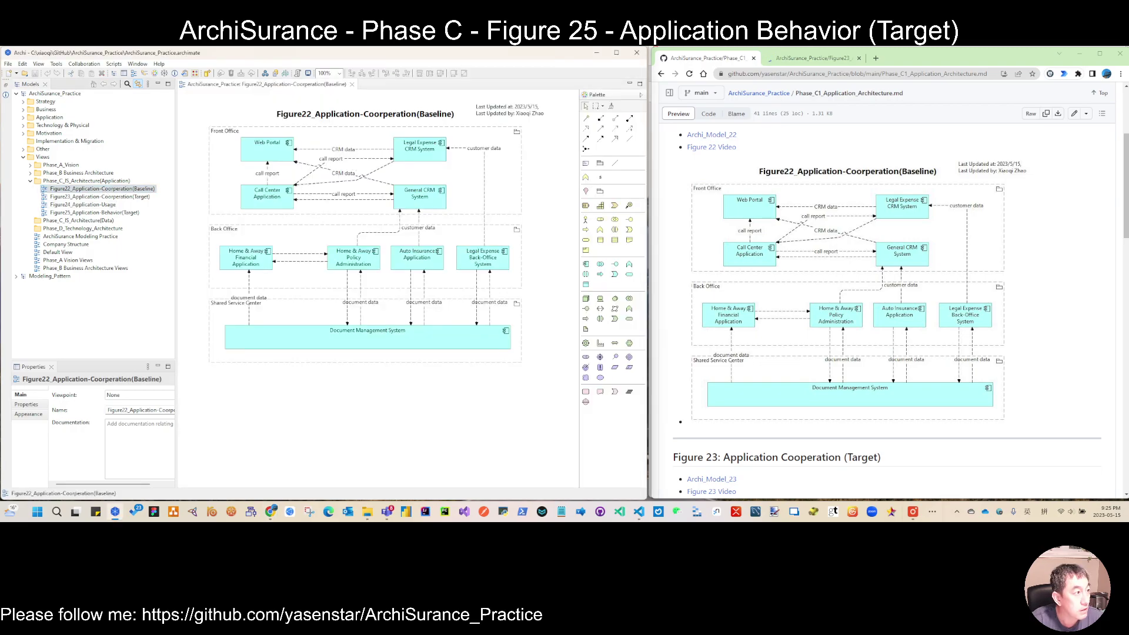
left_click(1079, 57)
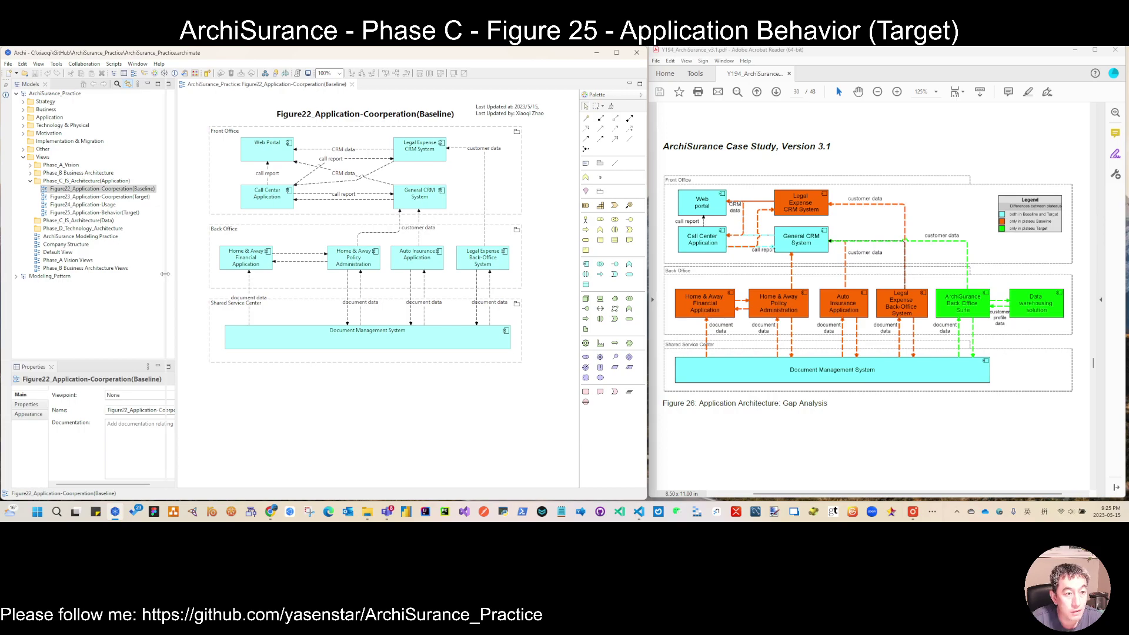
Duplicate the Figure22 baseline view and rename the copy Figure26_Application-Gap-Analysis
left_click_drag(165, 274, 155, 274)
right_click(81, 189)
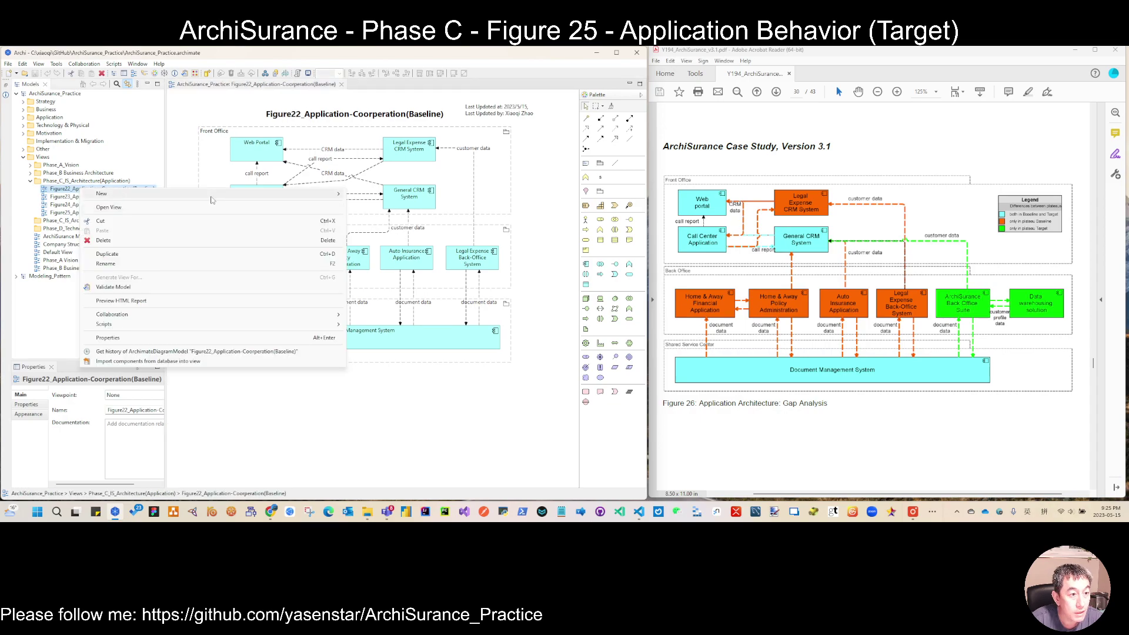
left_click(107, 254)
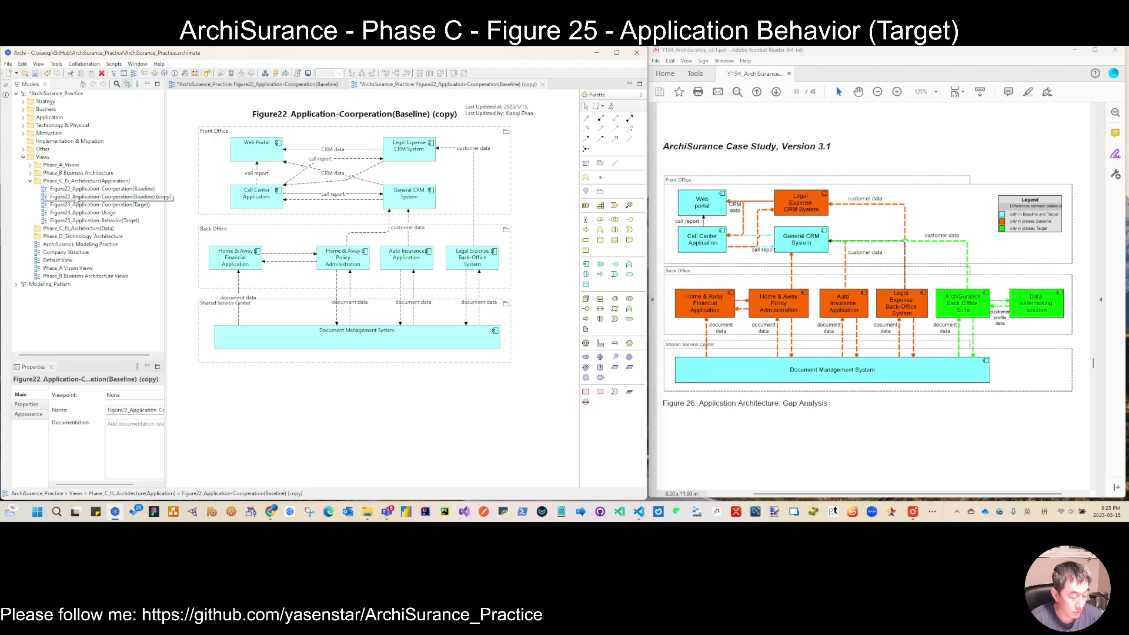
left_click(75, 198)
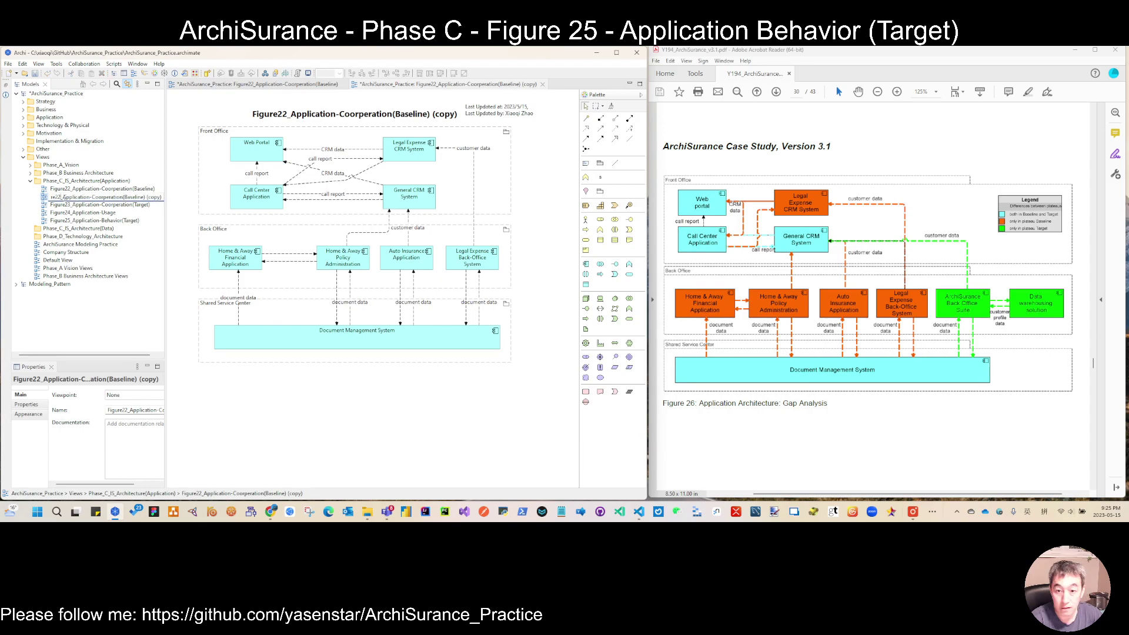
key("BackSpace")
type("5")
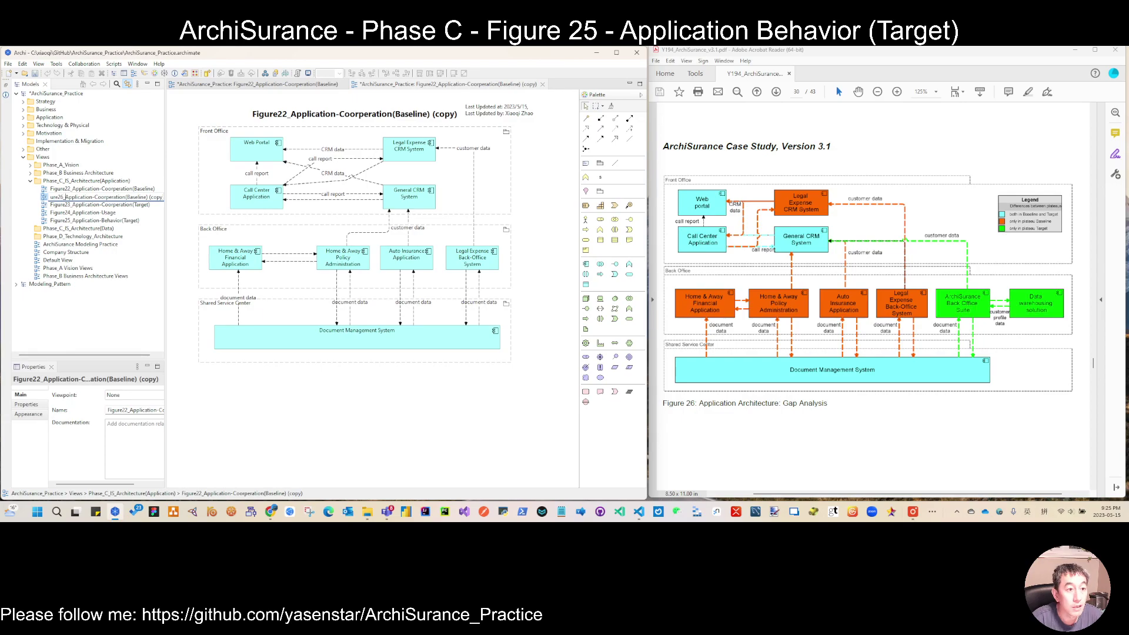
type("Ga")
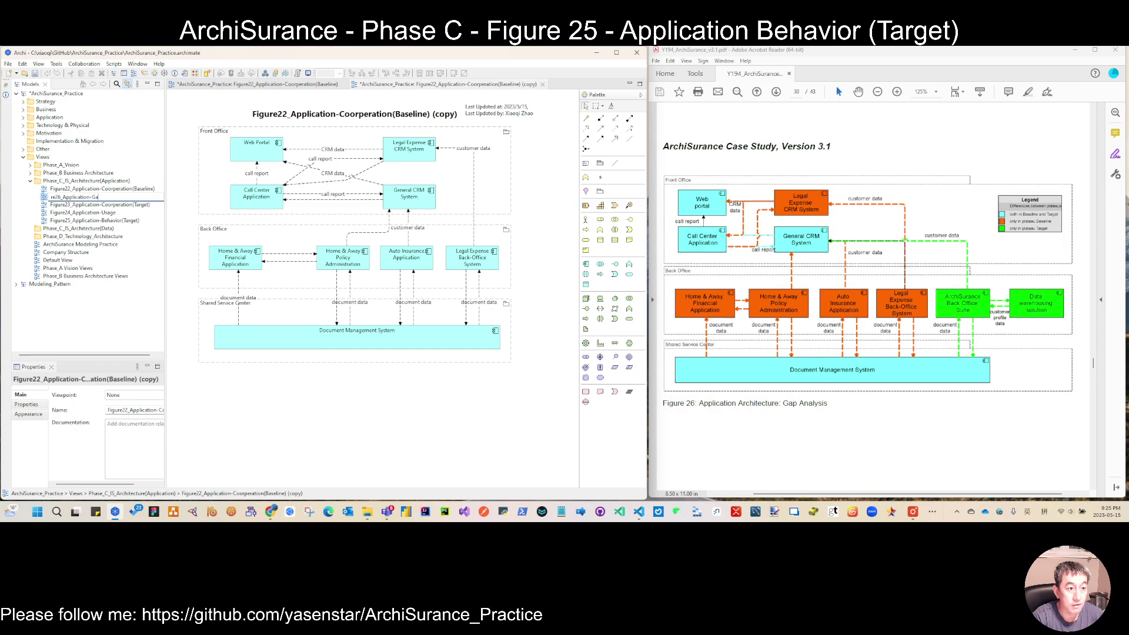
type("p-Analysis")
key("Return")
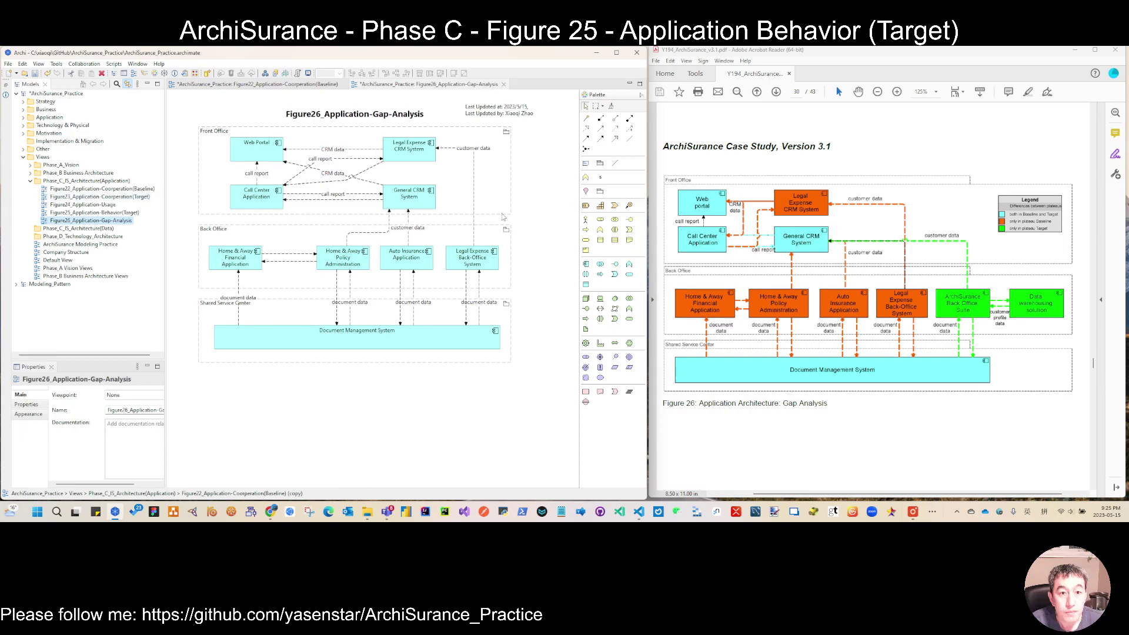
Narrow the model tree and widen the Archi window beside the PDF
left_click_drag(165, 197, 135, 197)
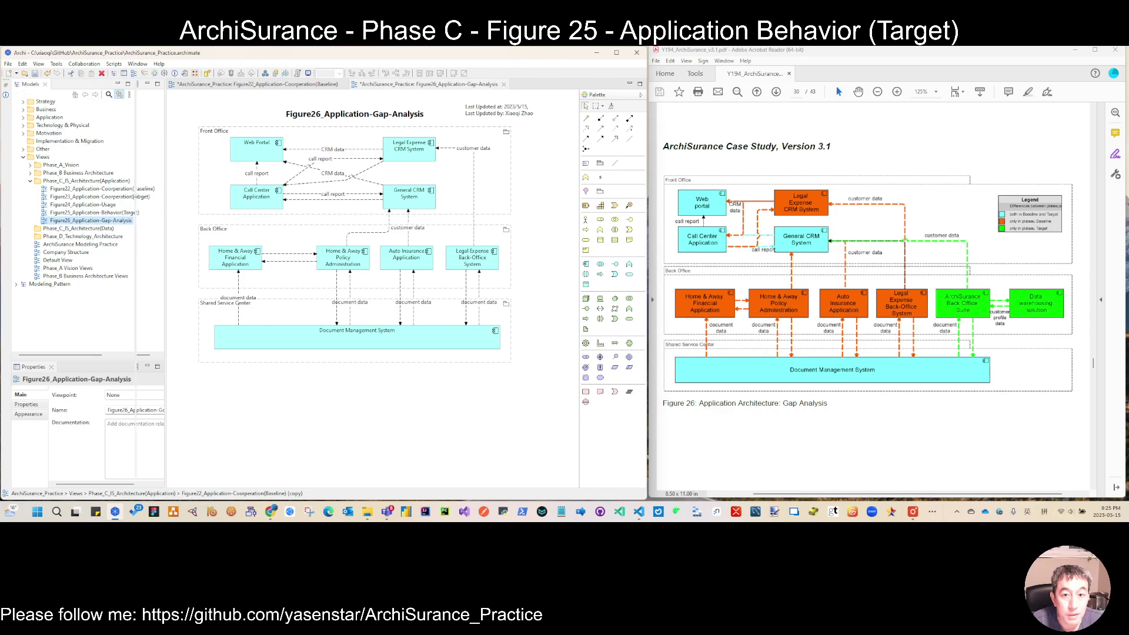
left_click_drag(135, 197, 135, 197)
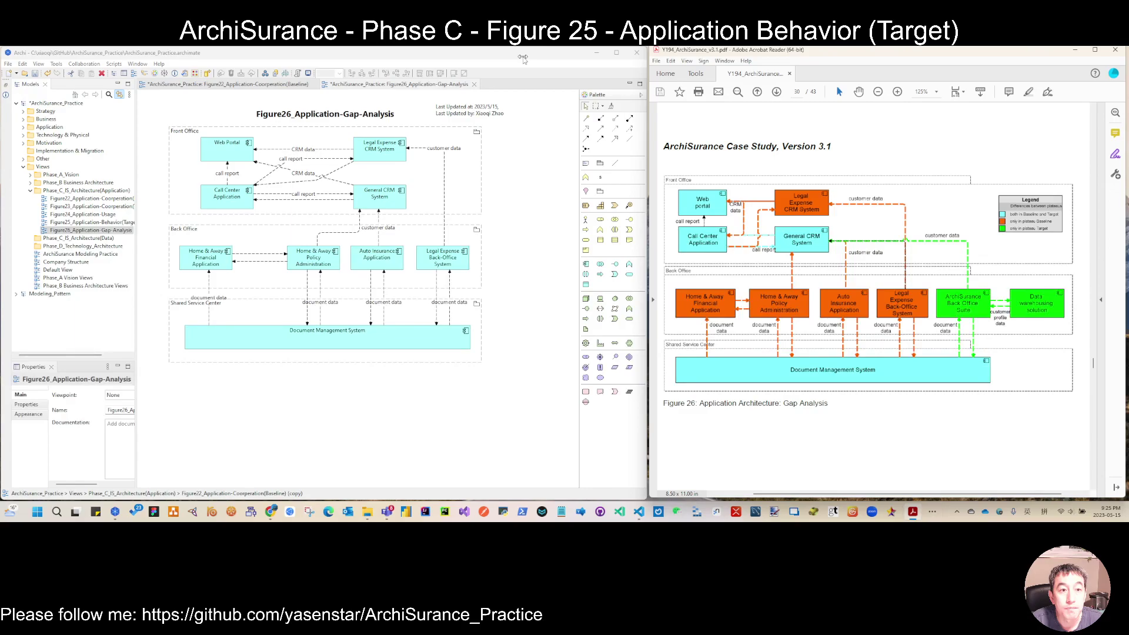
left_click_drag(523, 58, 578, 58)
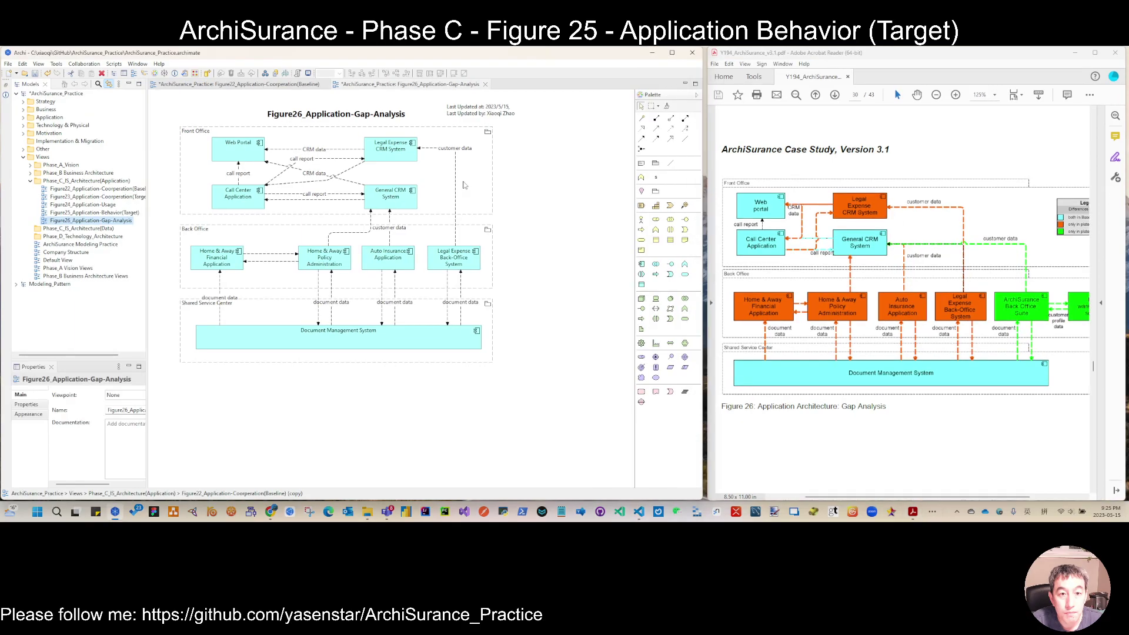
Stretch the Front Office, Back Office and Shared Service Center groups to the right
left_click(464, 185)
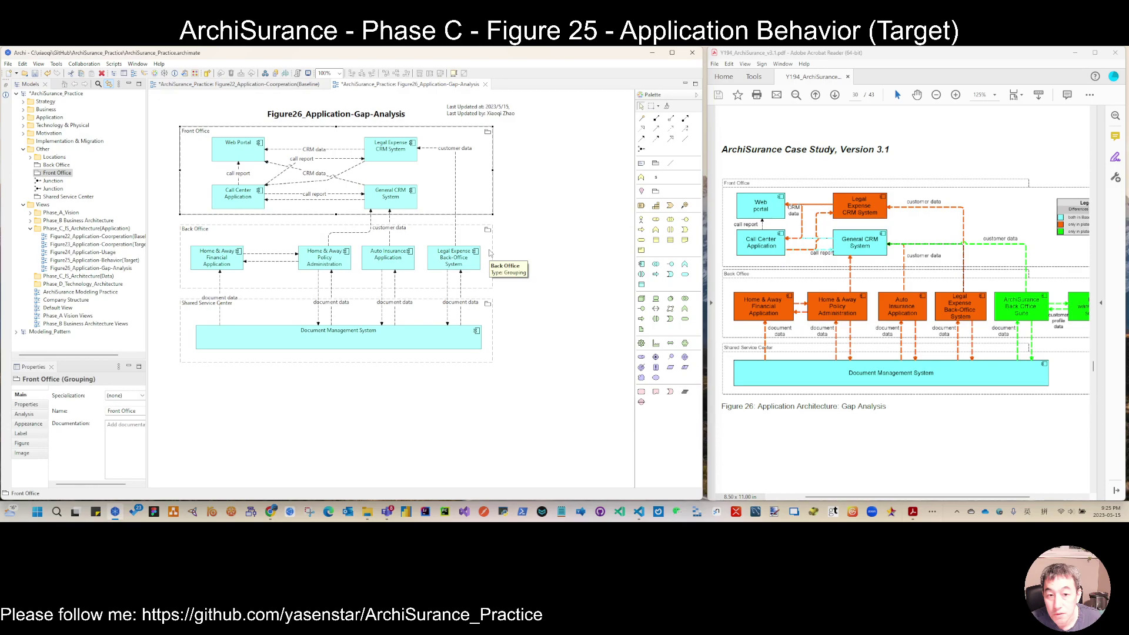
left_click(490, 252, "shift")
left_click(491, 329, "shift")
left_click_drag(493, 331, 620, 331)
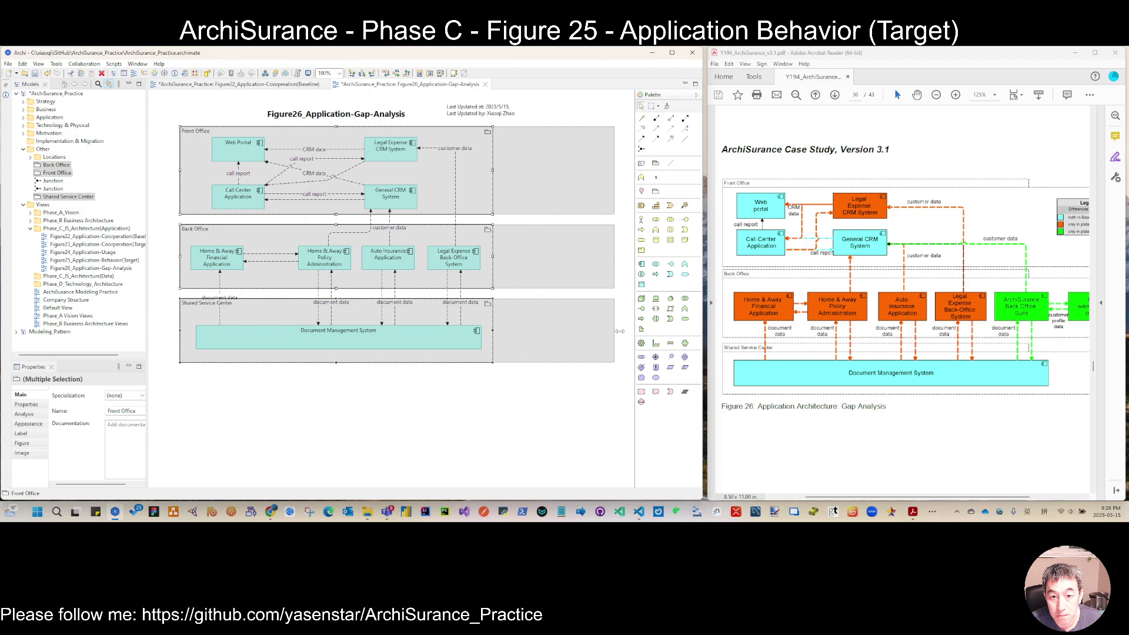
left_click_drag(621, 331, 620, 331)
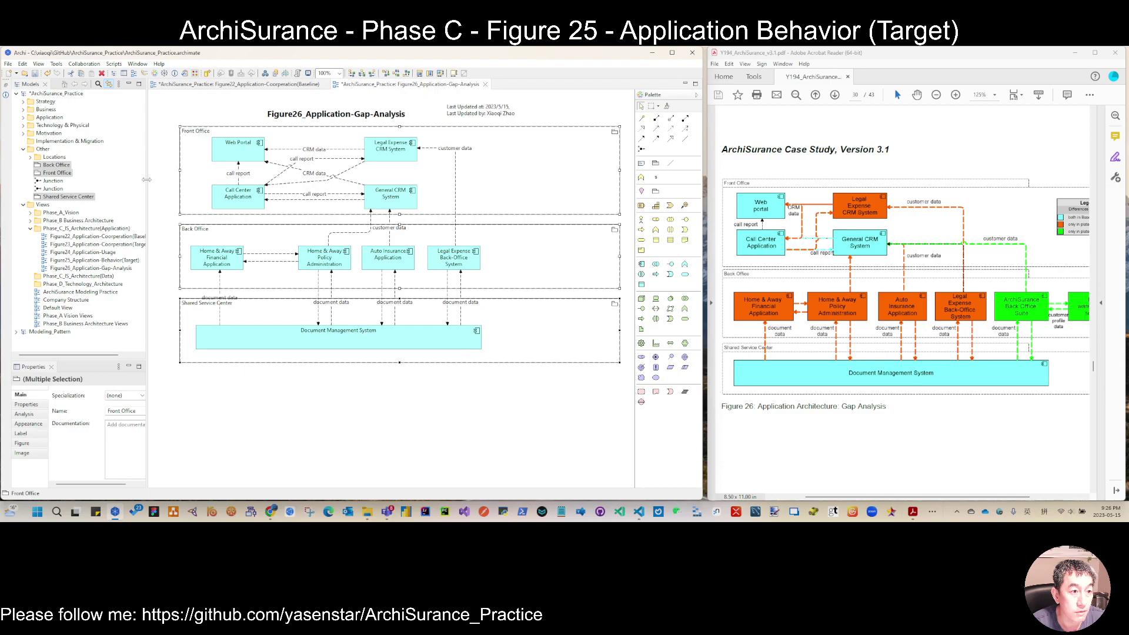
left_click_drag(147, 179, 116, 179)
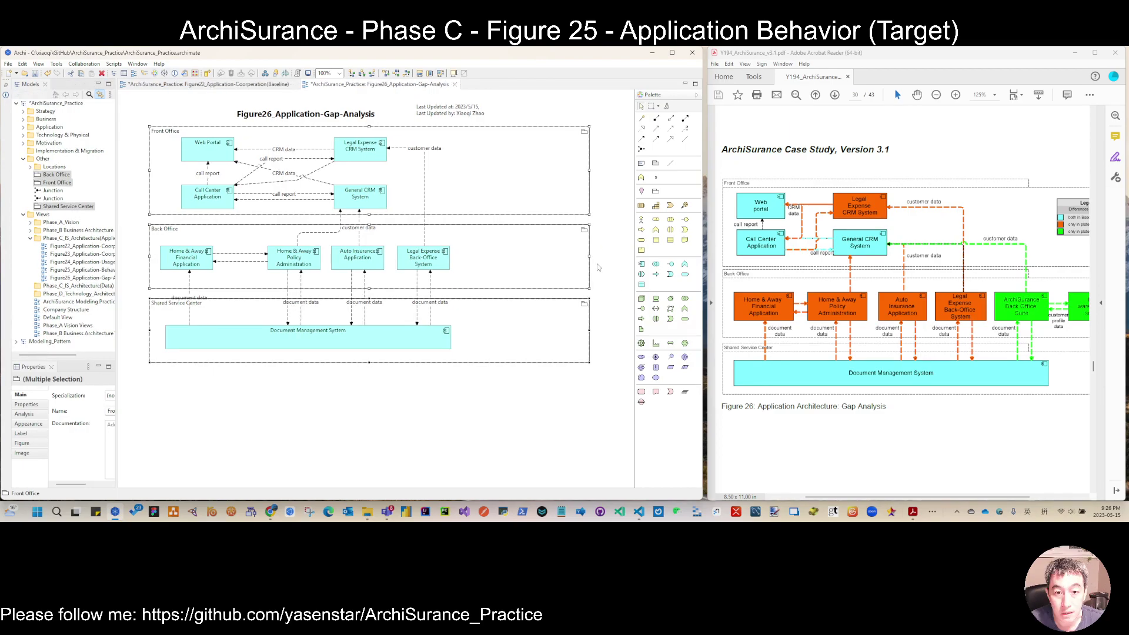
left_click_drag(998, 498, 1053, 503)
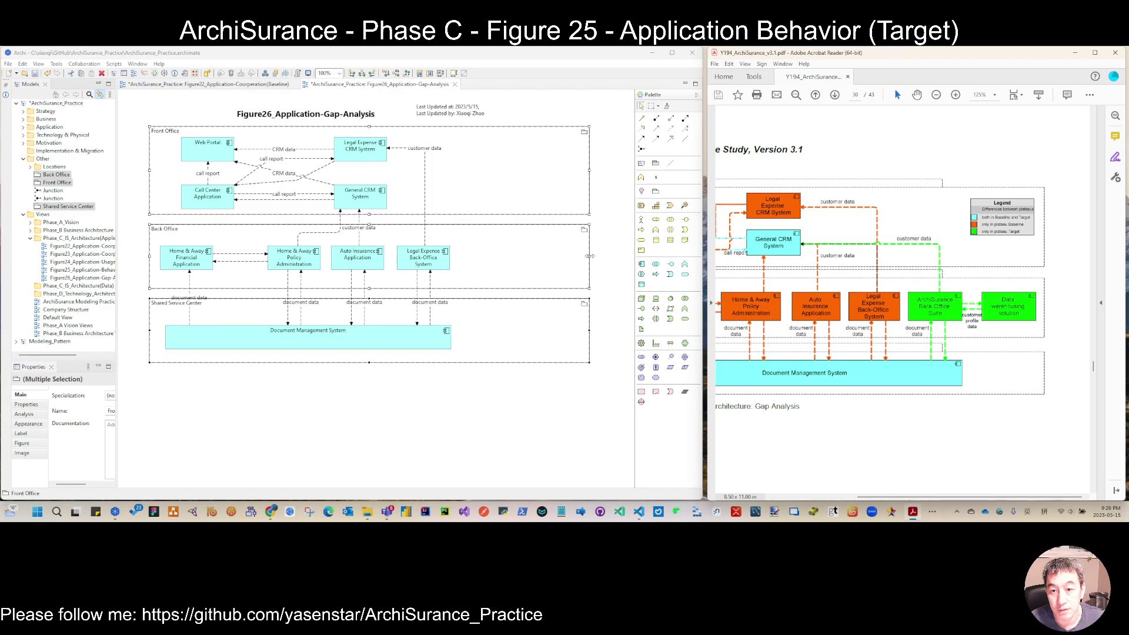
Widen the groups further and drop ArchiSurance Back Office Suite and Data Warehousing Solution onto the canvas
left_click_drag(589, 256, 627, 255)
left_click(358, 257)
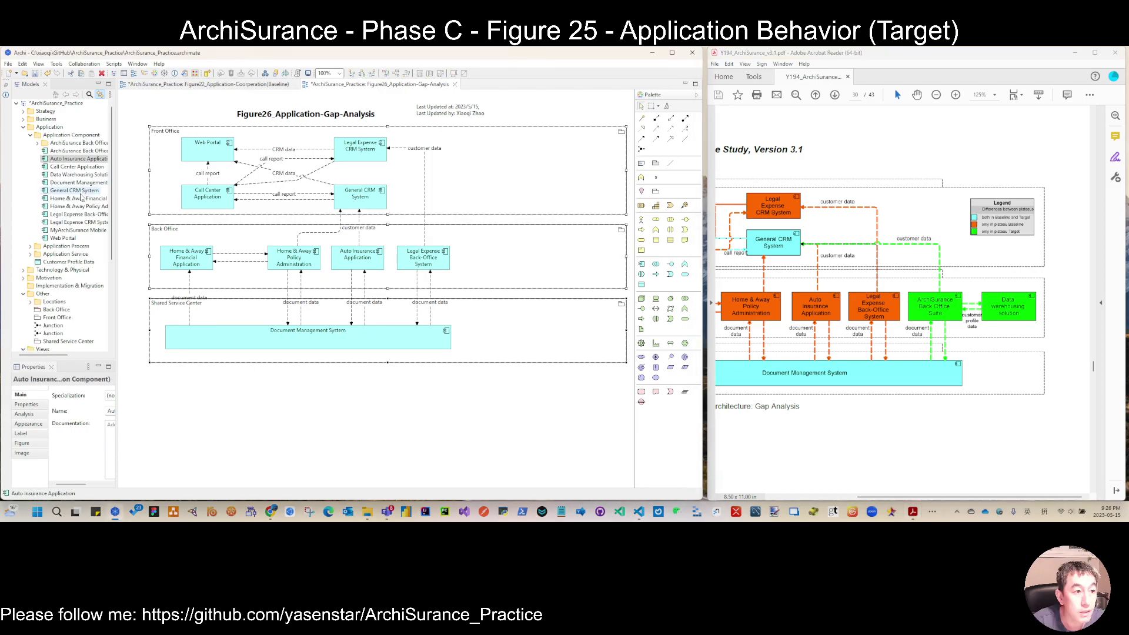
left_click(78, 159)
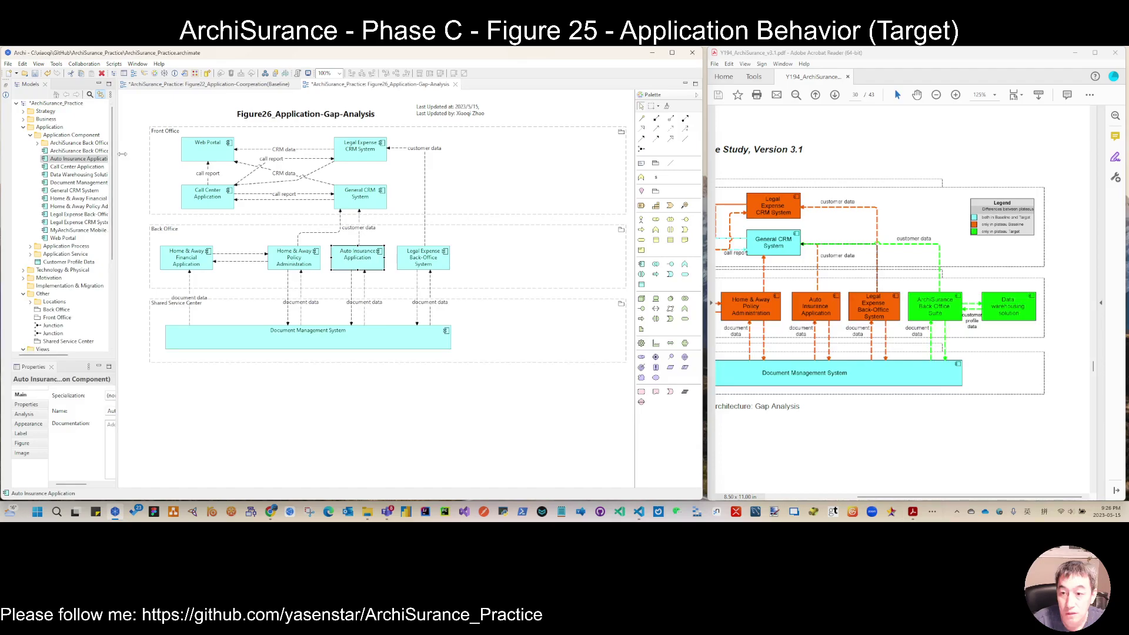
left_click_drag(122, 154, 305, 395)
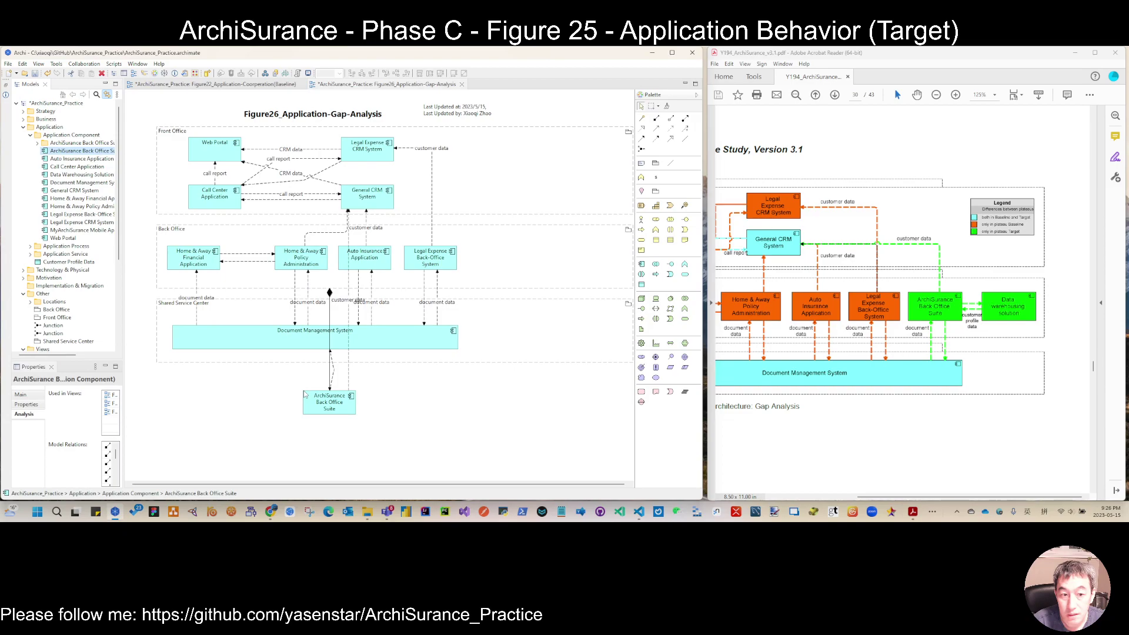
left_click_drag(82, 175, 411, 395)
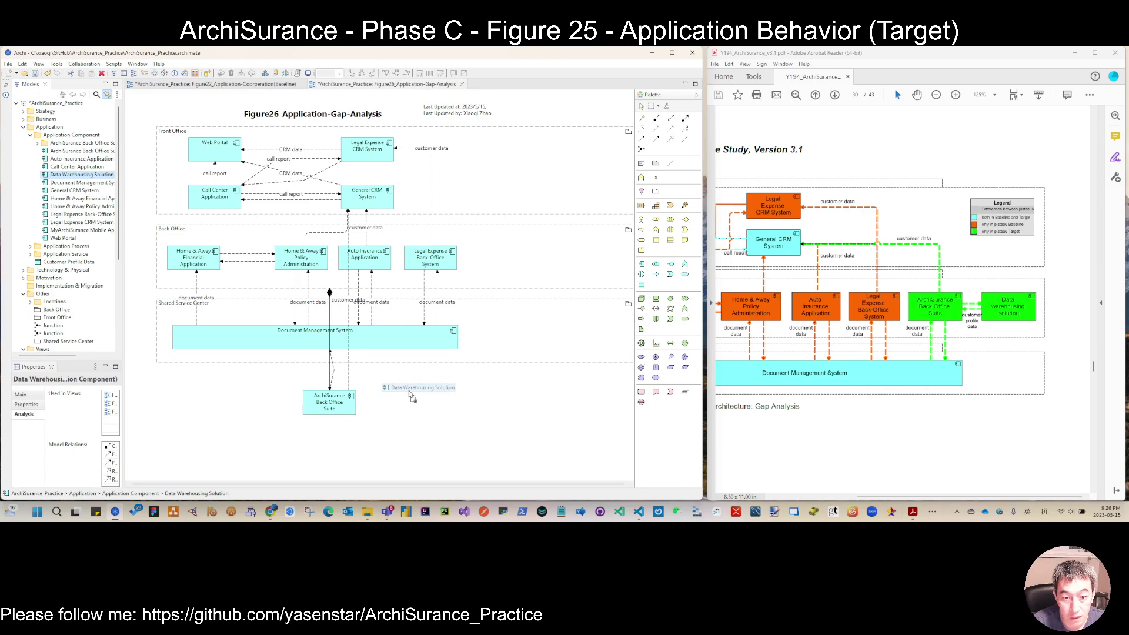
left_click_drag(412, 397, 410, 395)
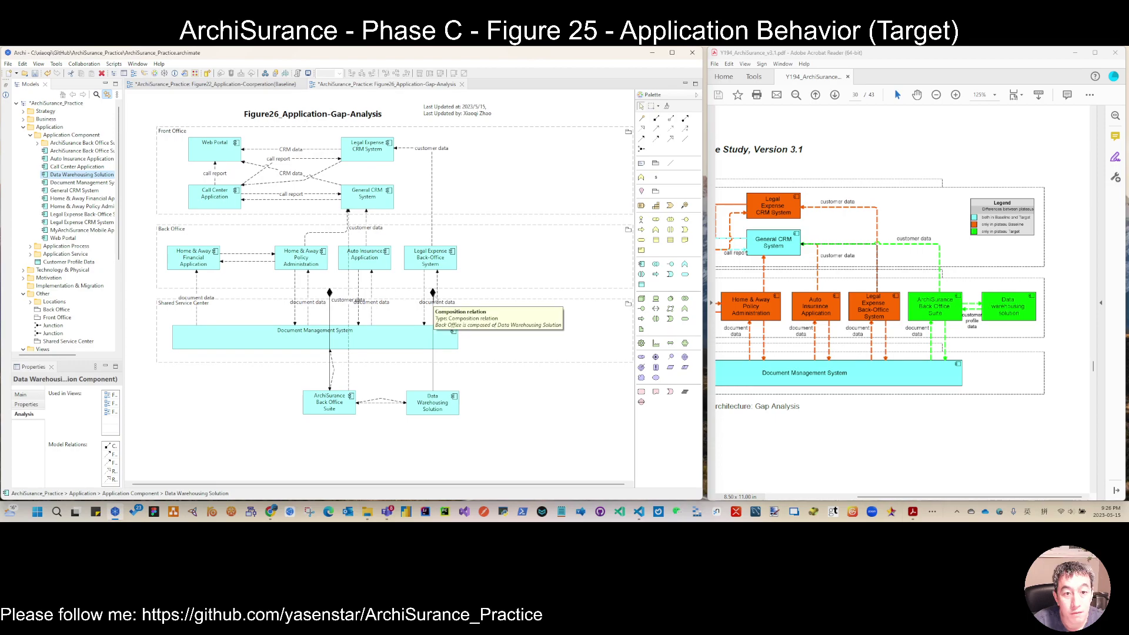
Move both new components together into the Back Office group
left_click_drag(295, 384, 466, 424)
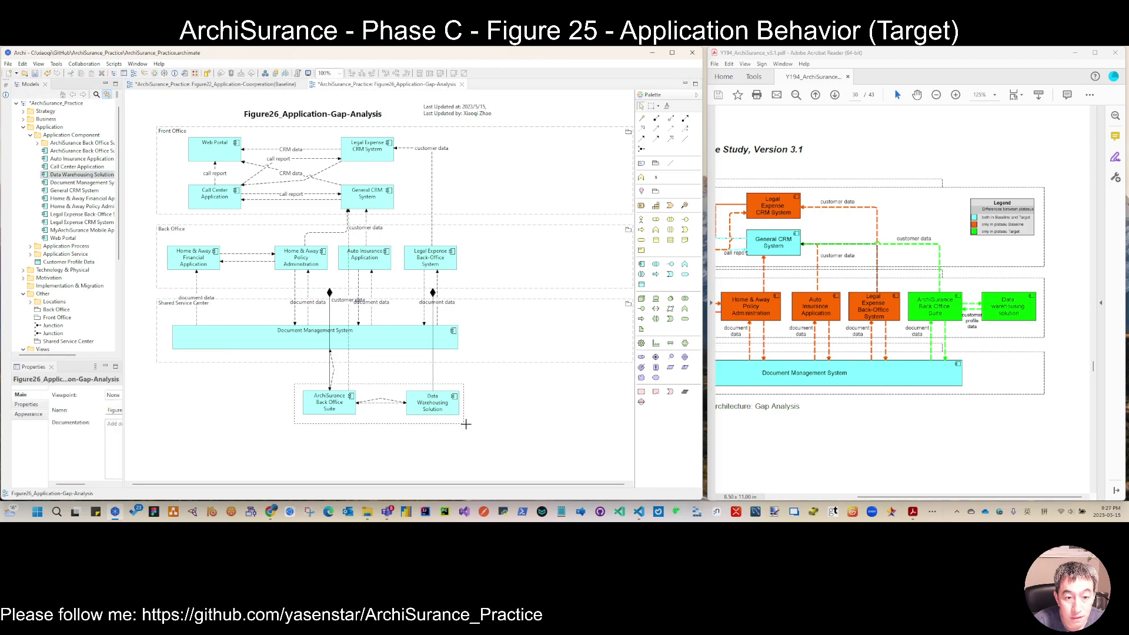
left_click_drag(466, 424, 466, 424)
left_click_drag(317, 411, 482, 261)
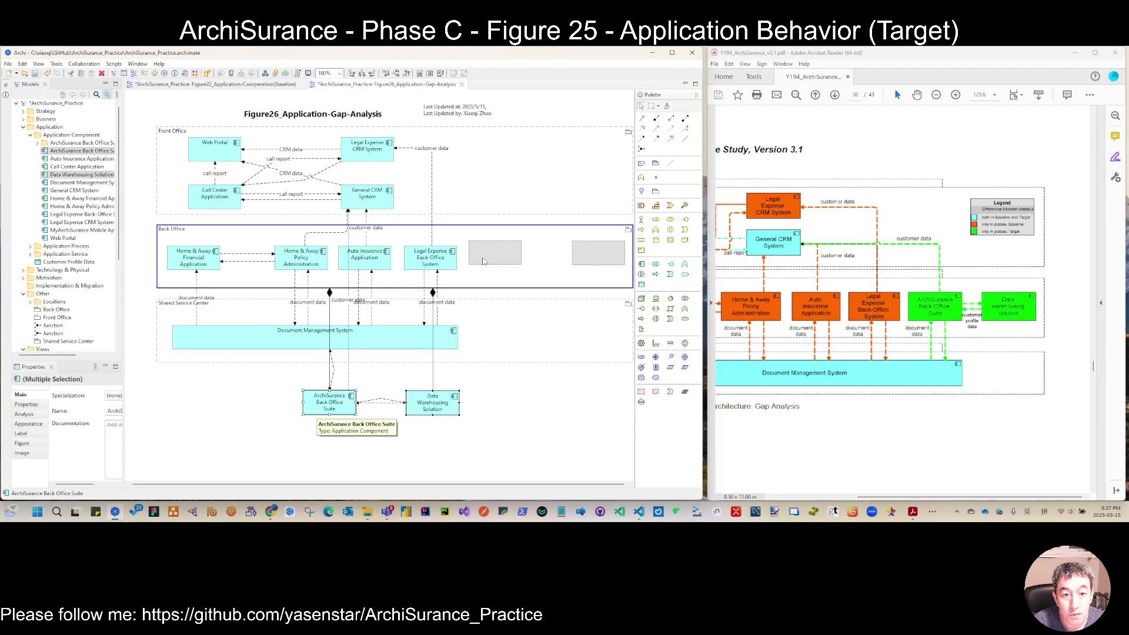
left_click_drag(482, 261, 483, 261)
left_click(560, 436)
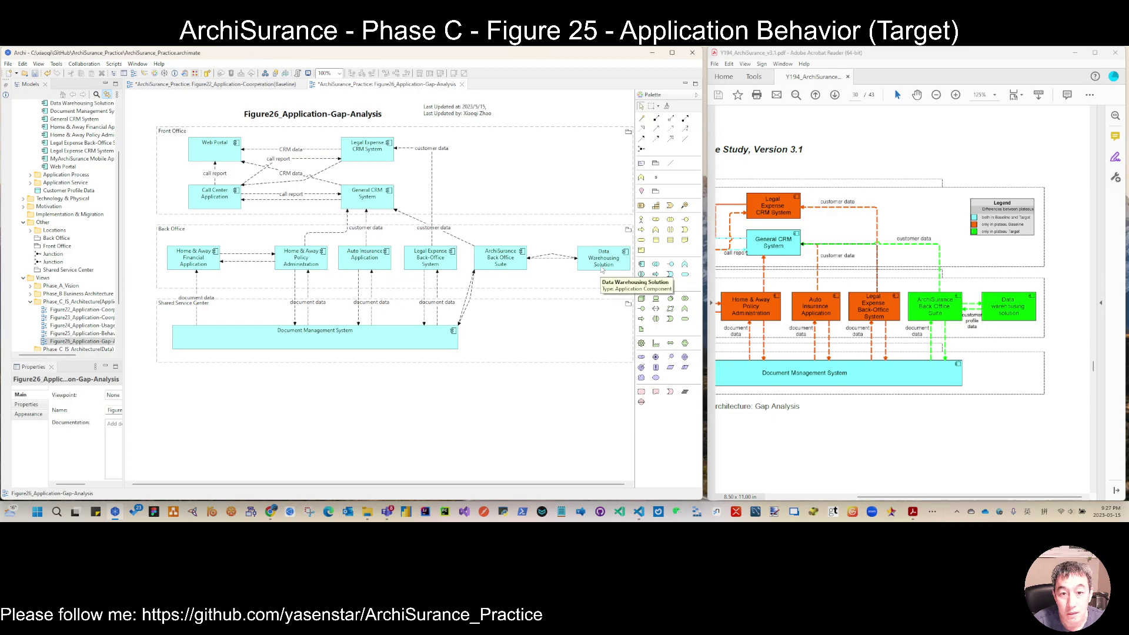
left_click_drag(602, 270, 594, 269)
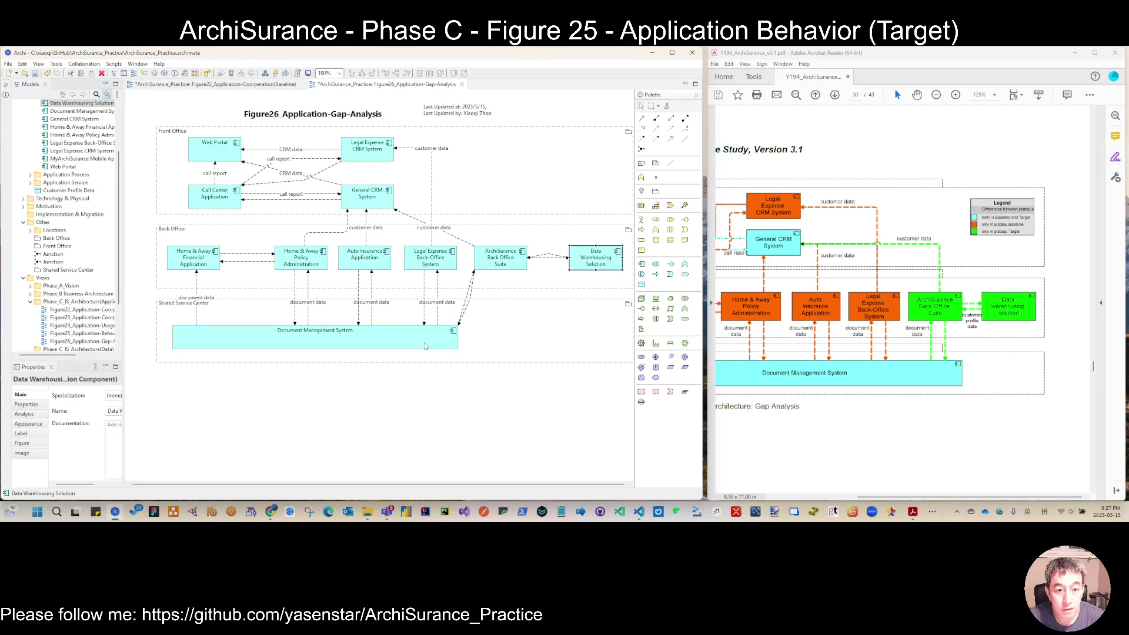
Widen Document Management System and distribute its relationships with Home & Away Policy Administration
left_click(425, 347)
left_click_drag(459, 350, 624, 350)
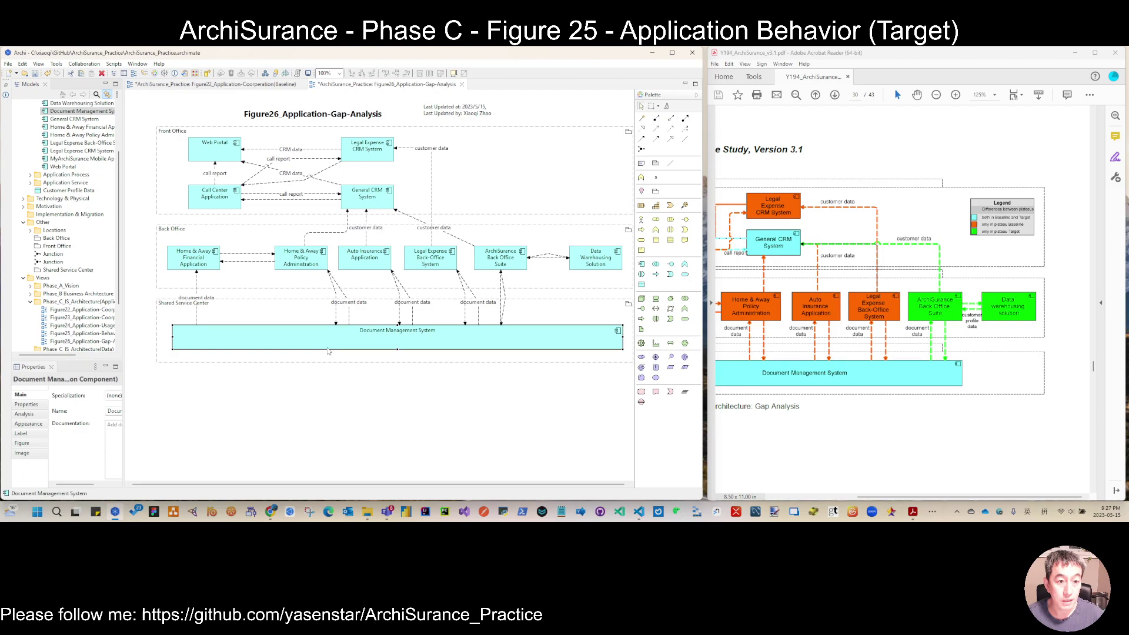
left_click(301, 259)
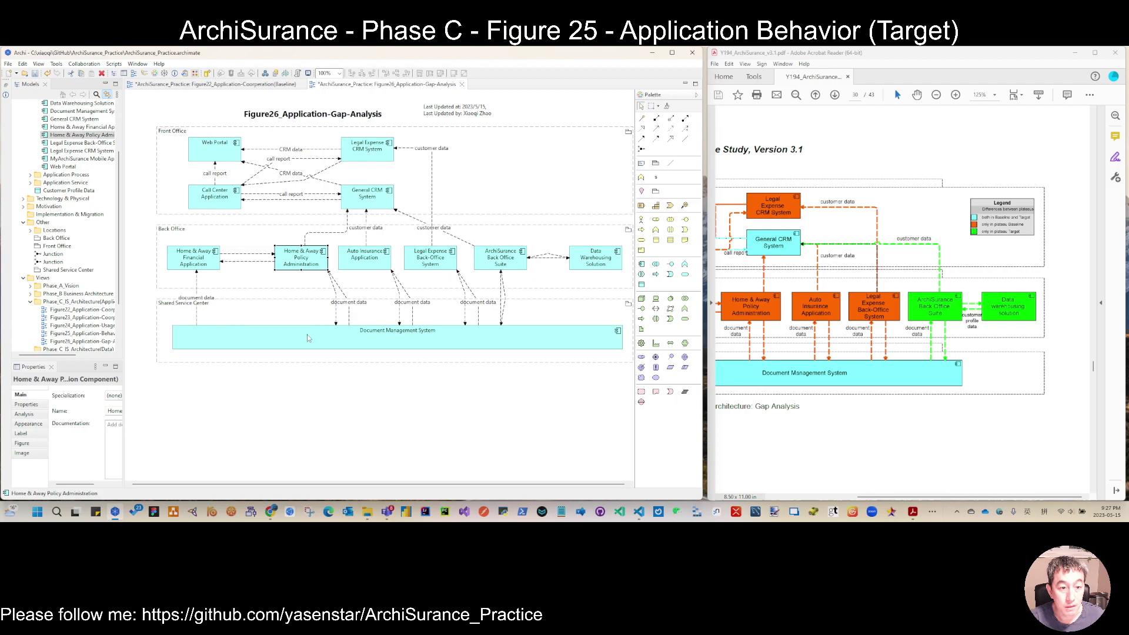
left_click(307, 334, "ctrl")
right_click(307, 334)
mouse_move(520, 264)
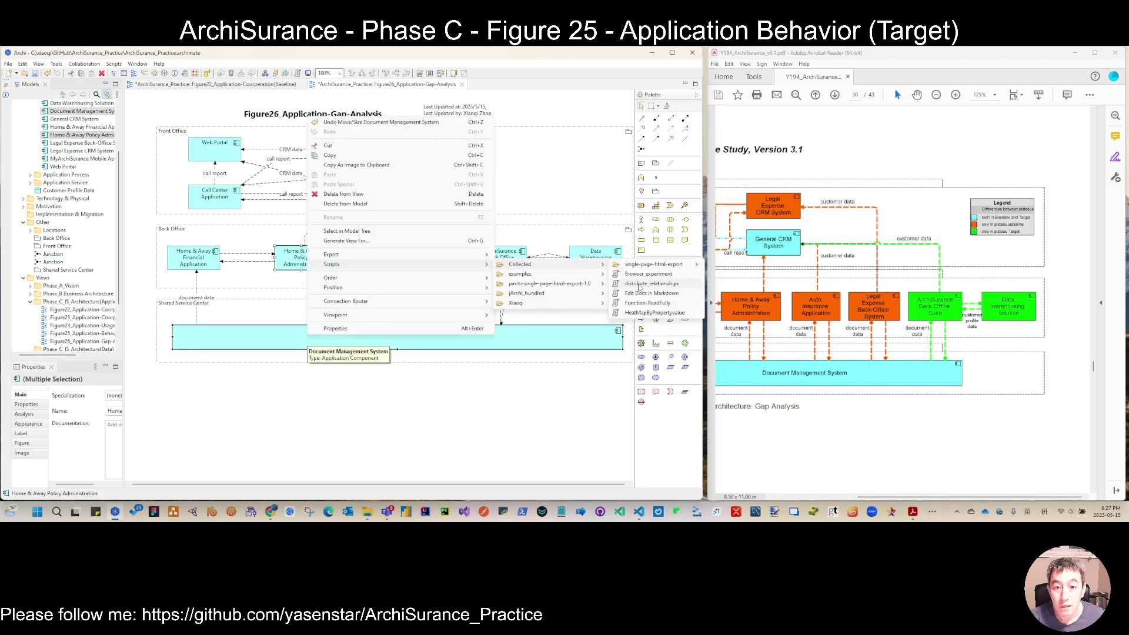
left_click(647, 284)
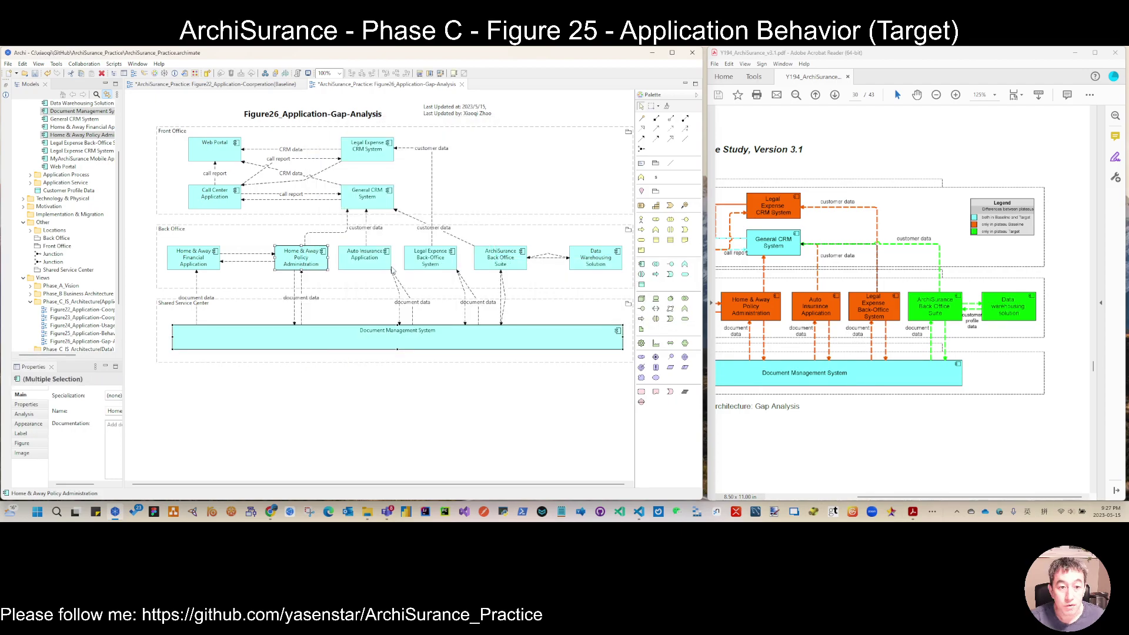
Run distribute_relationships on Auto Insurance Application and Legal Expense Back-Office System
left_click(385, 266, "ctrl")
right_click(386, 266)
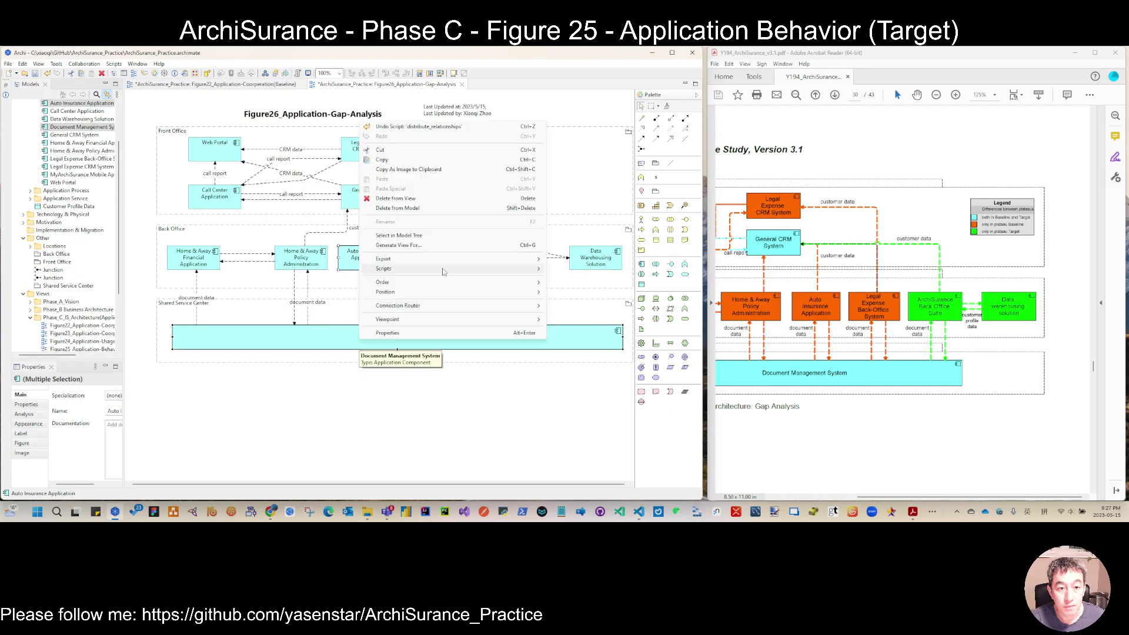
left_click(440, 263)
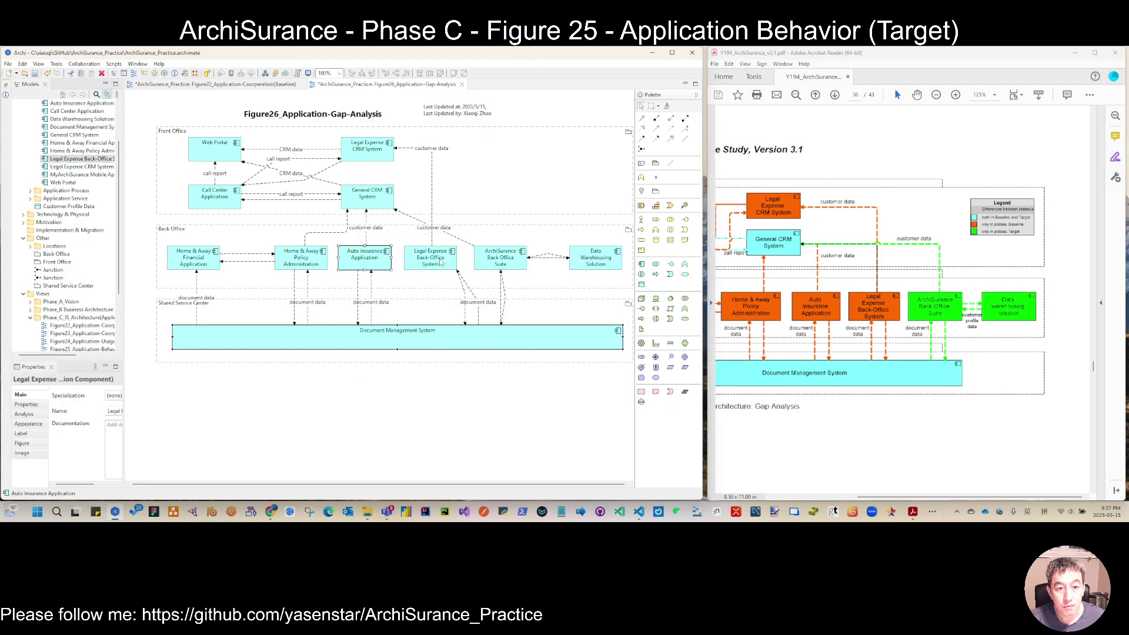
left_click(440, 263, "ctrl")
right_click(440, 263)
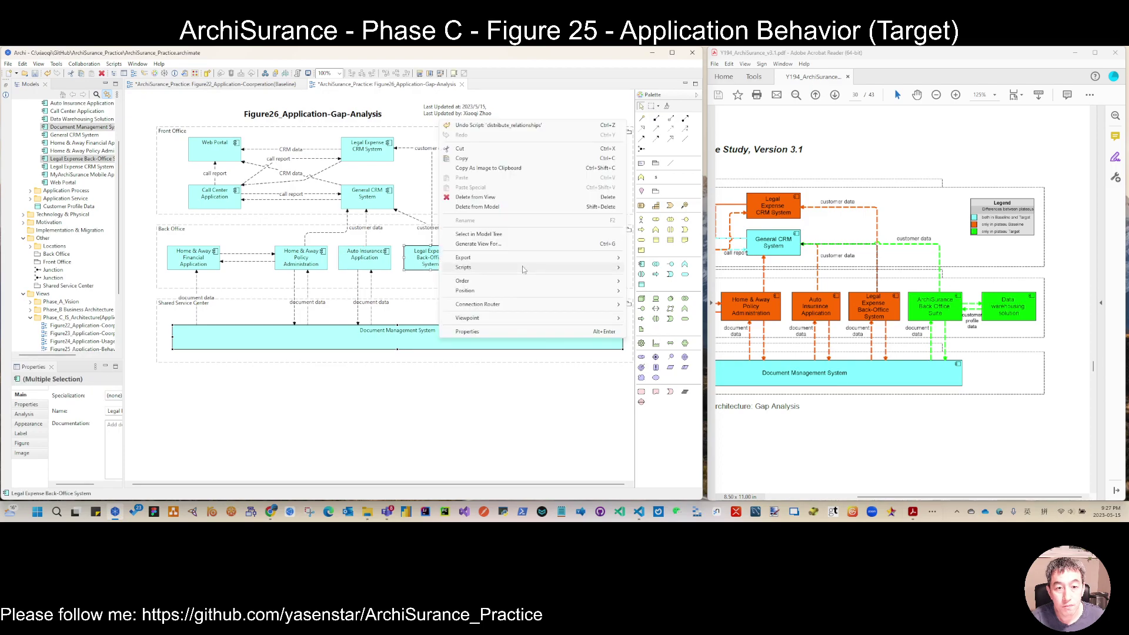
left_click(522, 266)
mouse_move(652, 267)
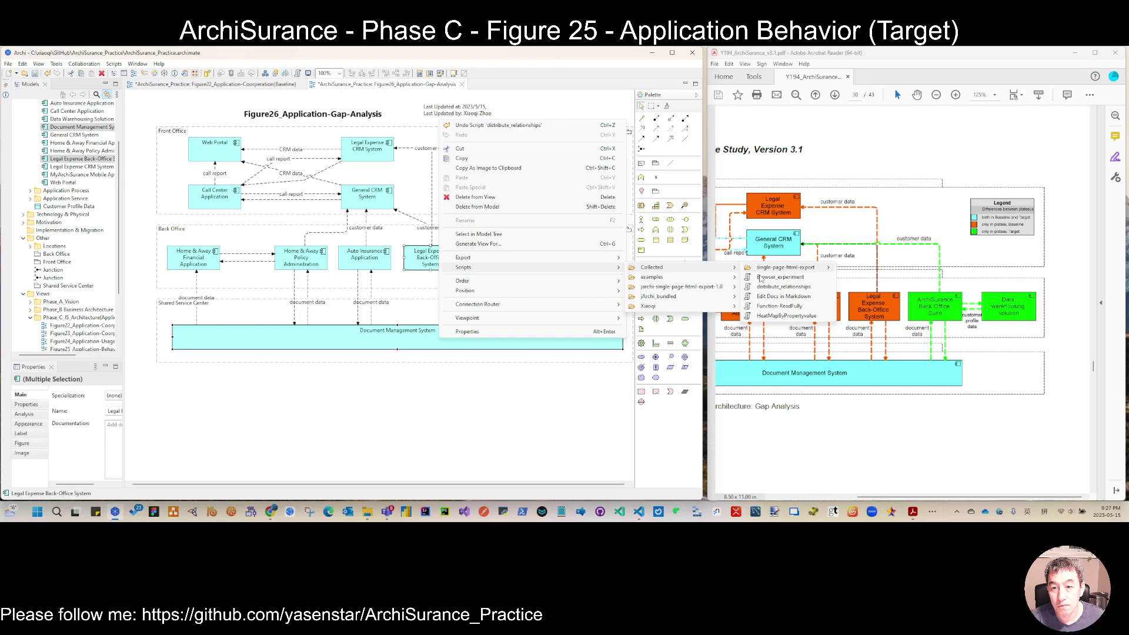
left_click(760, 278)
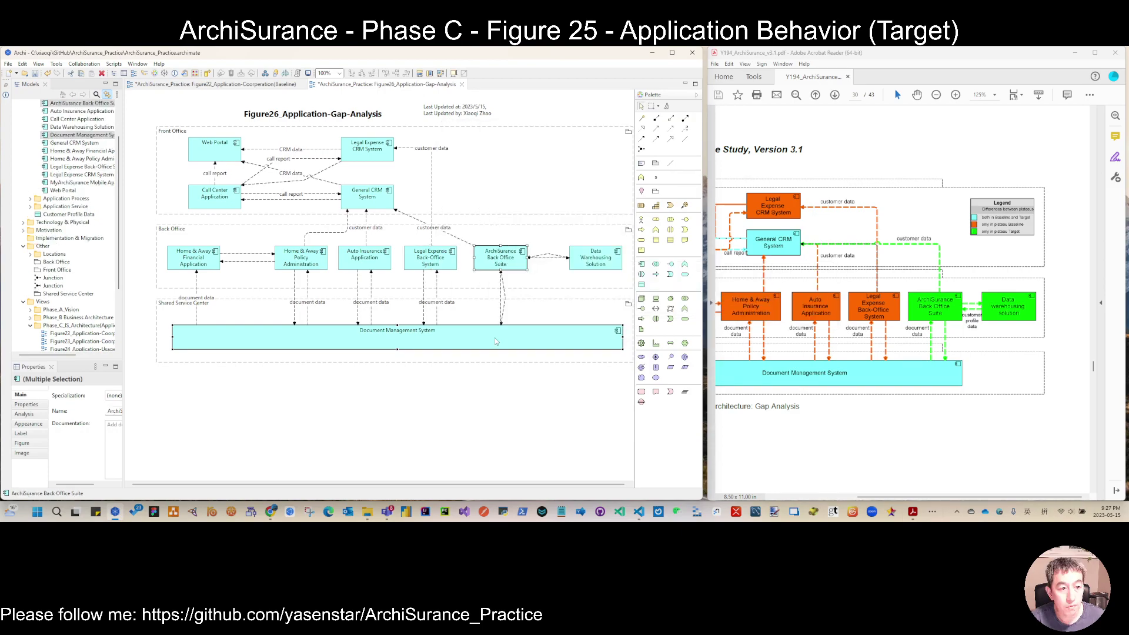
Spread out the connections between ArchiSurance Back Office Suite and Data Warehousing Solution
right_click(495, 342)
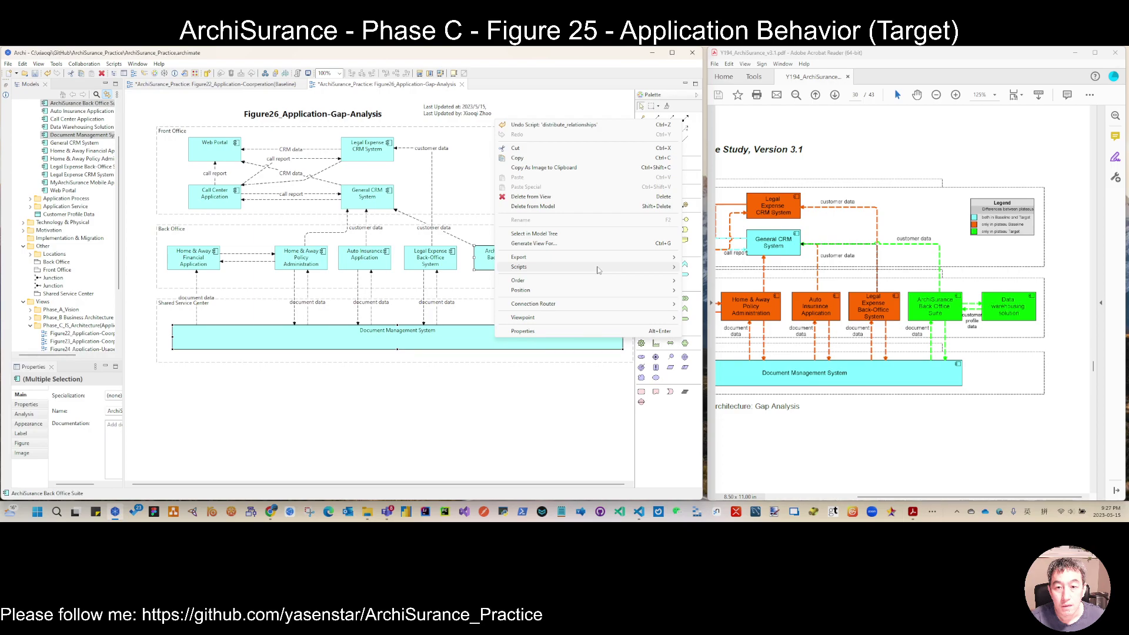
key("Escape")
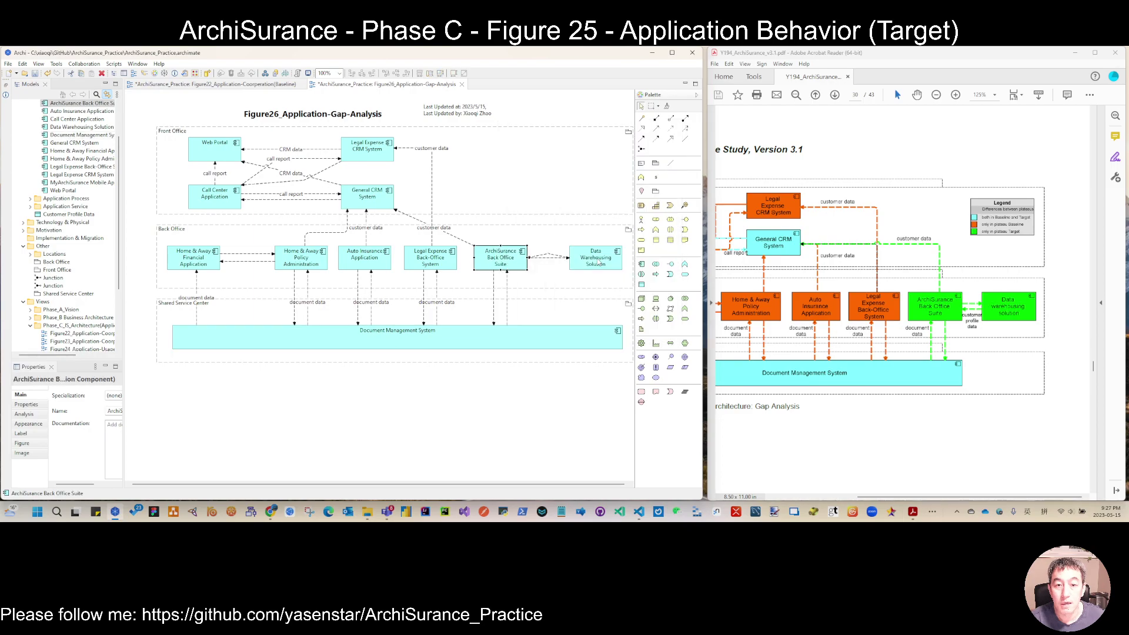
left_click(598, 263, "shift")
right_click(598, 263)
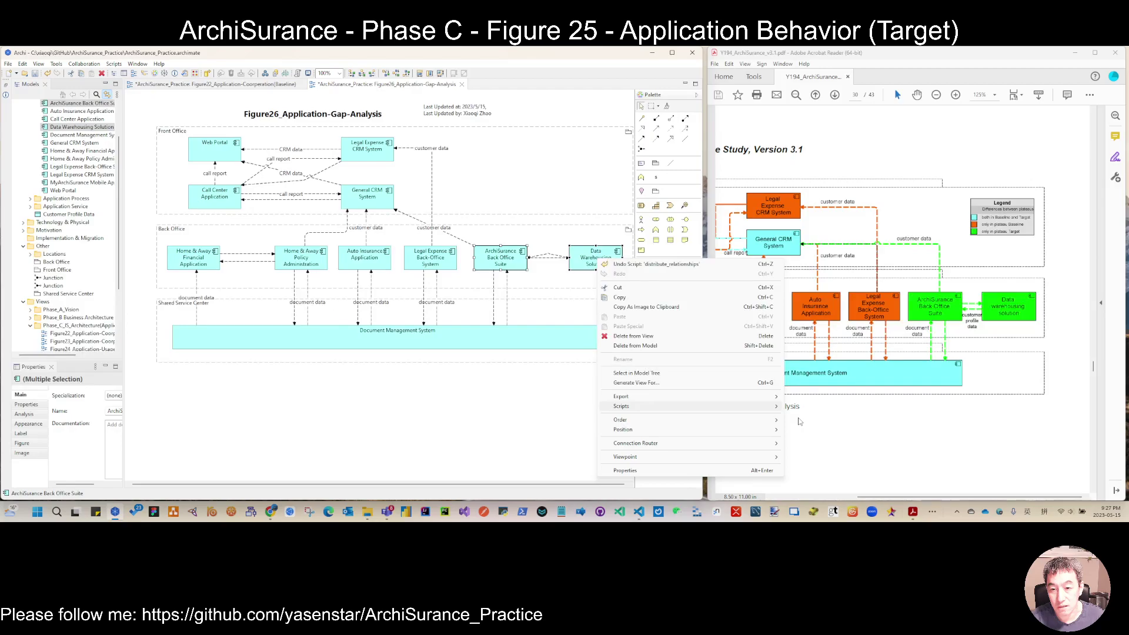
mouse_move(824, 407)
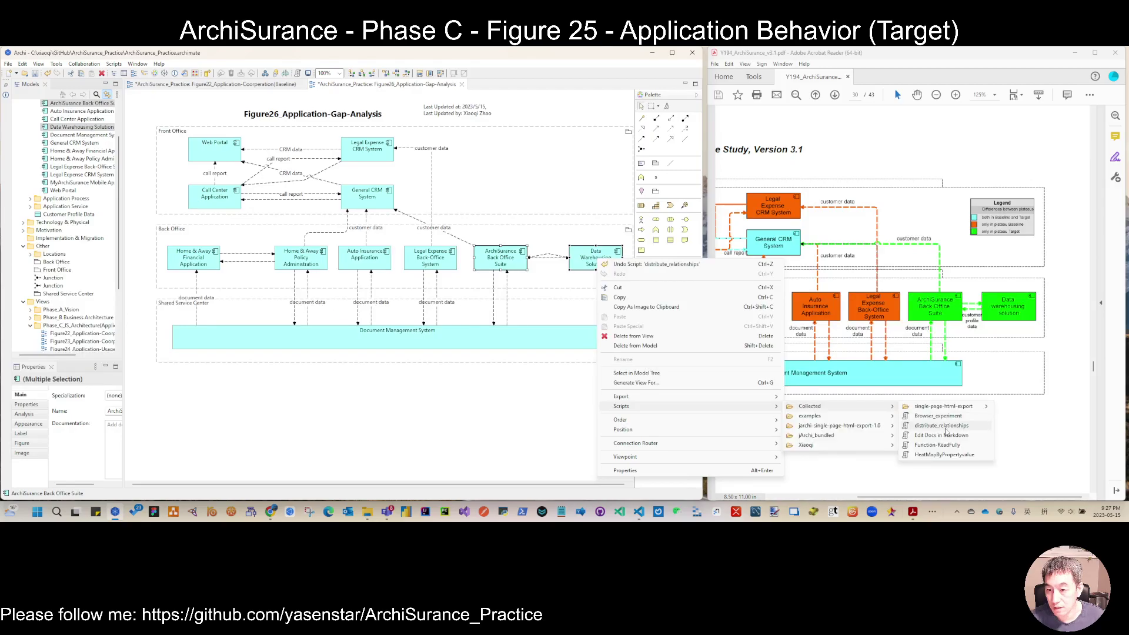
left_click(942, 426)
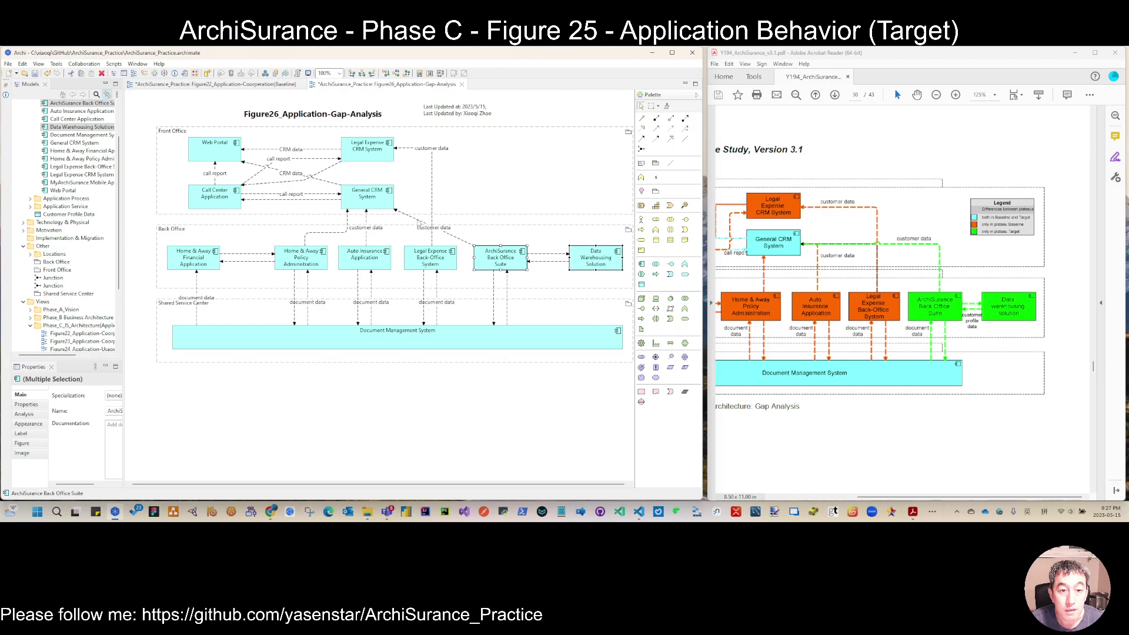
left_click(432, 228)
Bend the General CRM System customer data connection and return to the Figure22 baseline view
left_click_drag(434, 228, 507, 196)
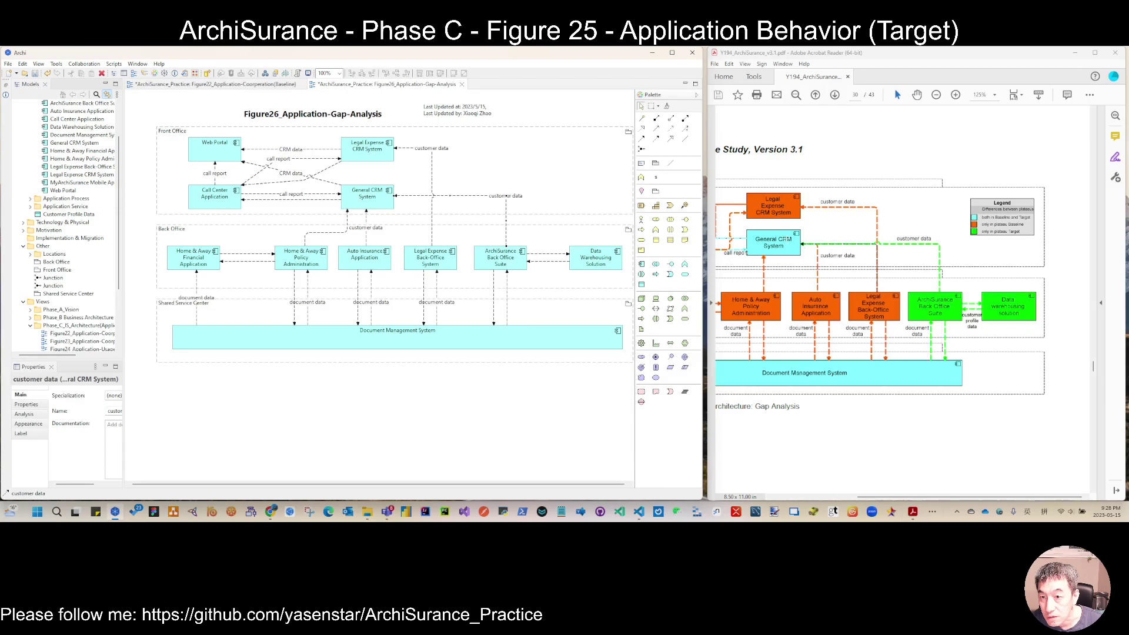
left_click(210, 86)
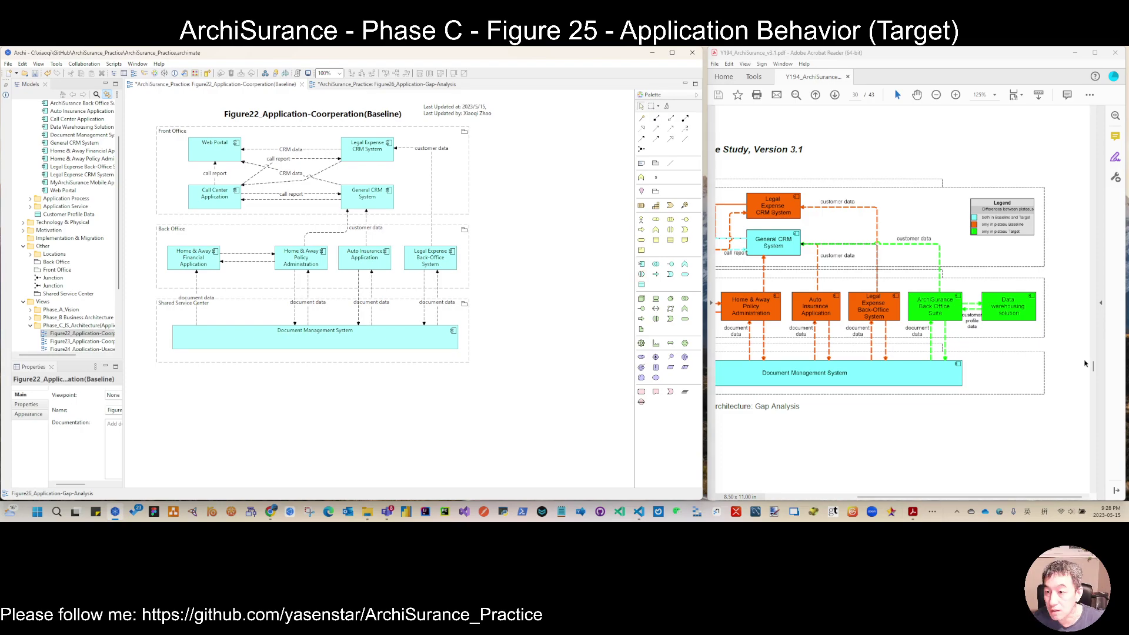
Review the reference material, then bring Archi back to the Figure26_Application-Gap-Analysis view
scroll(1088, 359, "down", 8)
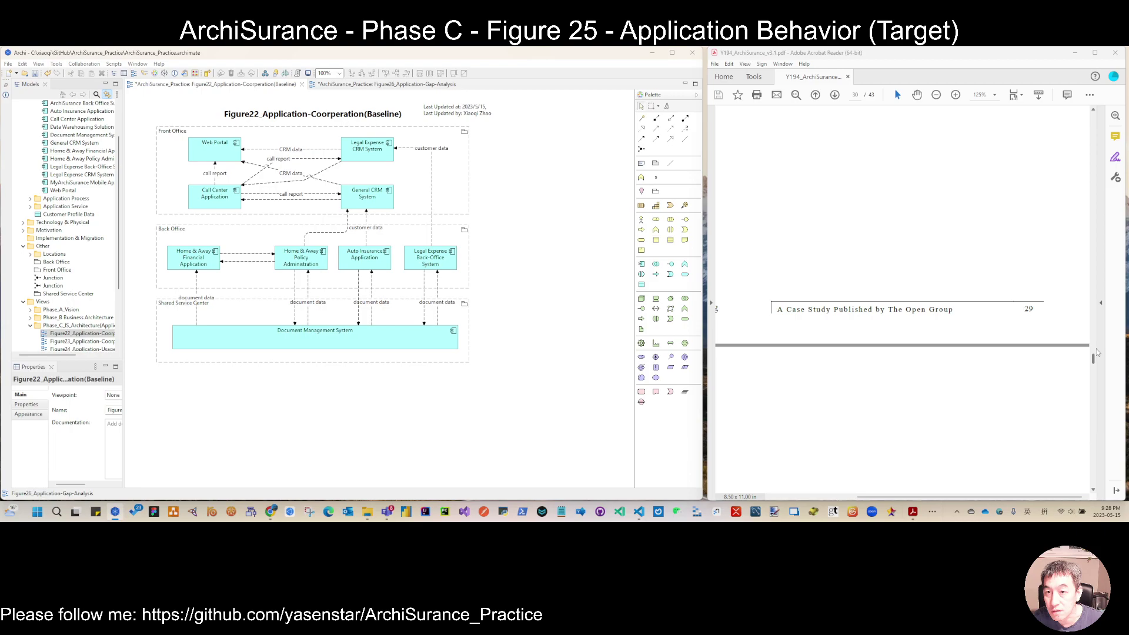
scroll(1097, 352, "up", 10)
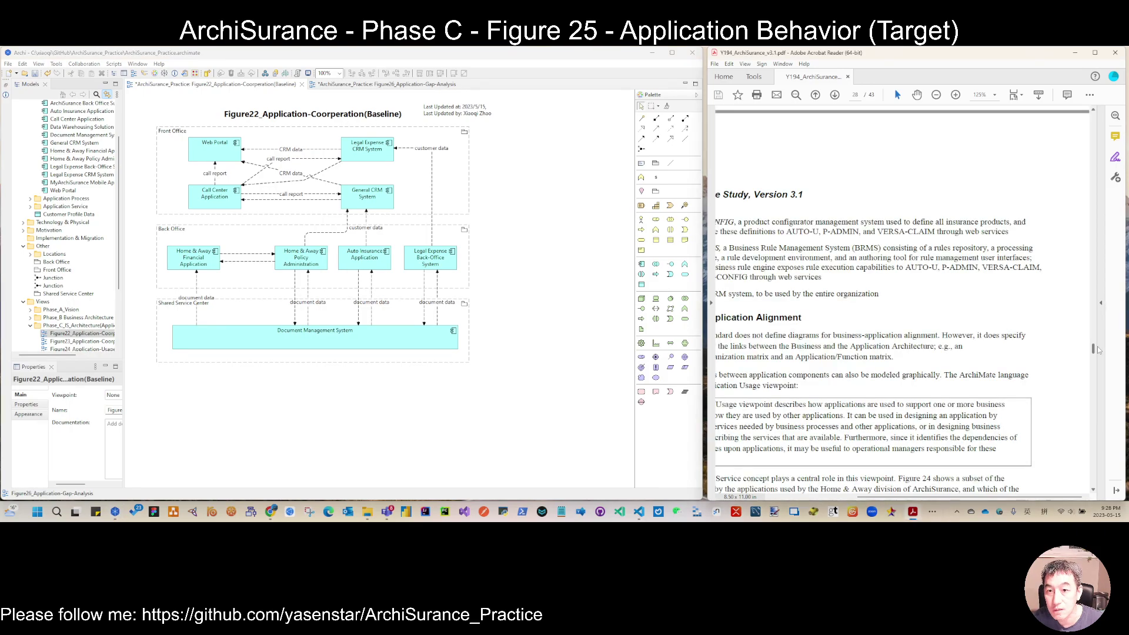
scroll(1097, 351, "up", 3)
scroll(1096, 225, "up", 3)
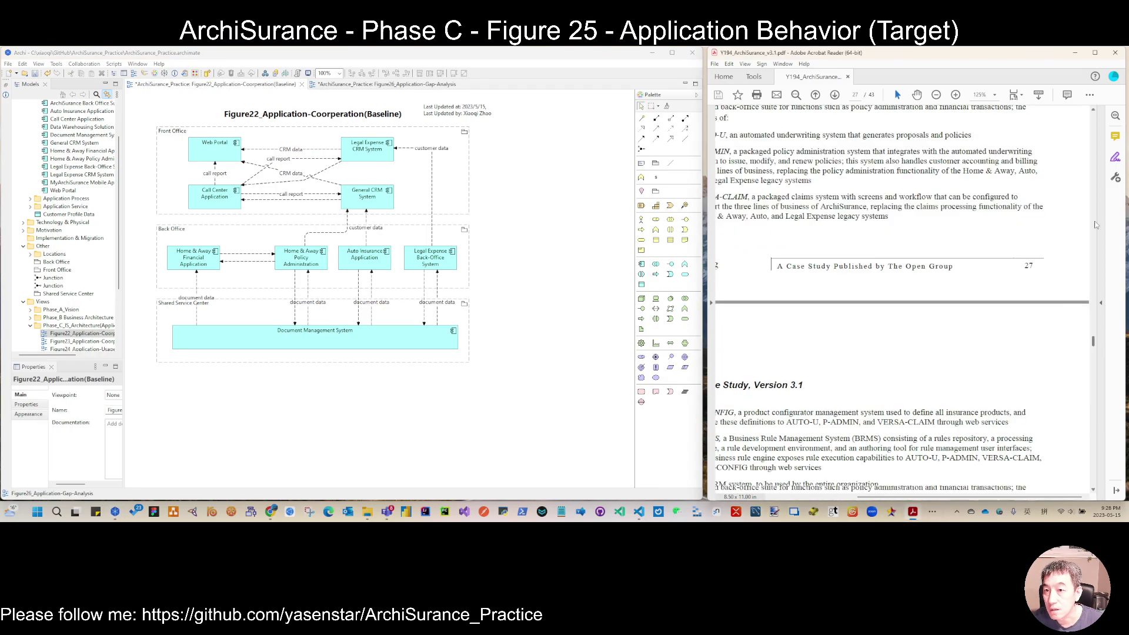
scroll(1096, 225, "up", 5)
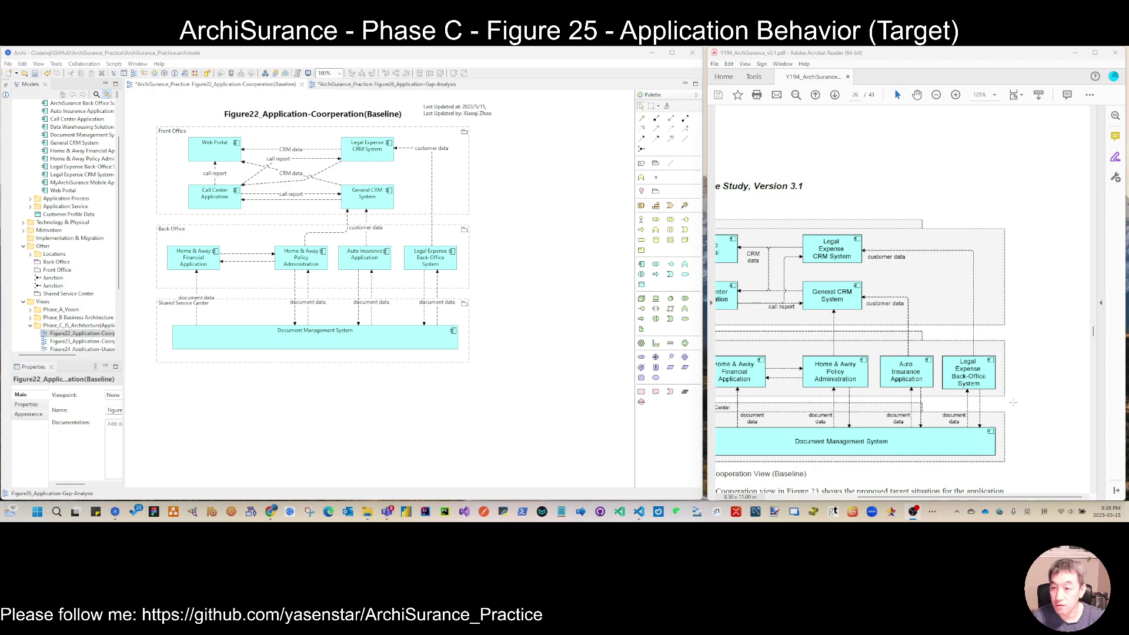
left_click(1094, 474)
left_click(1094, 473)
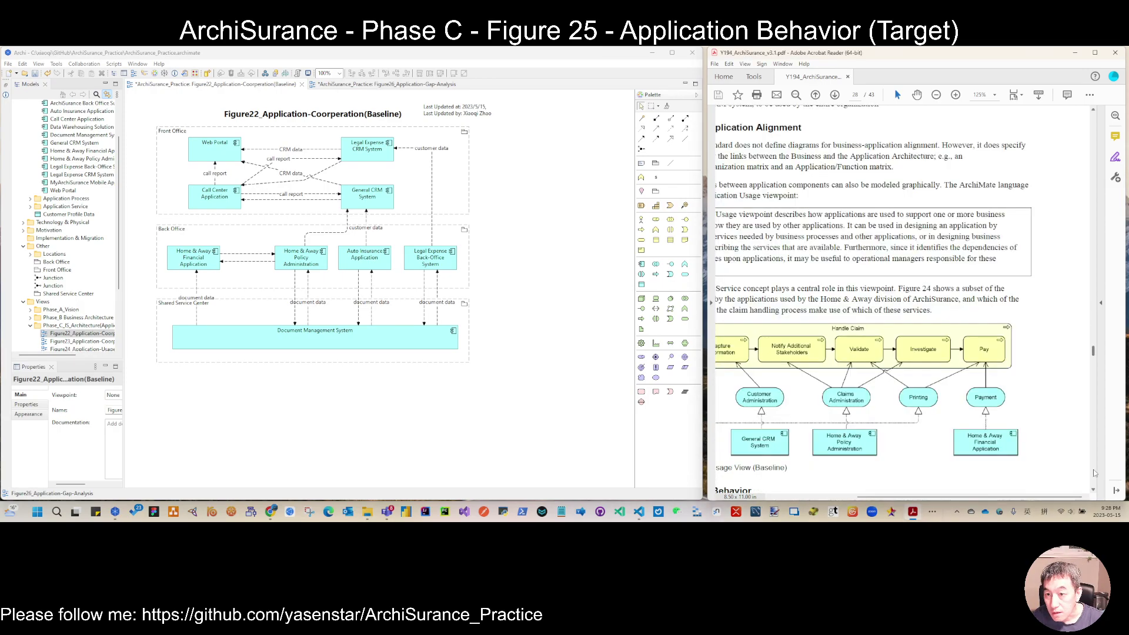
left_click(1093, 473)
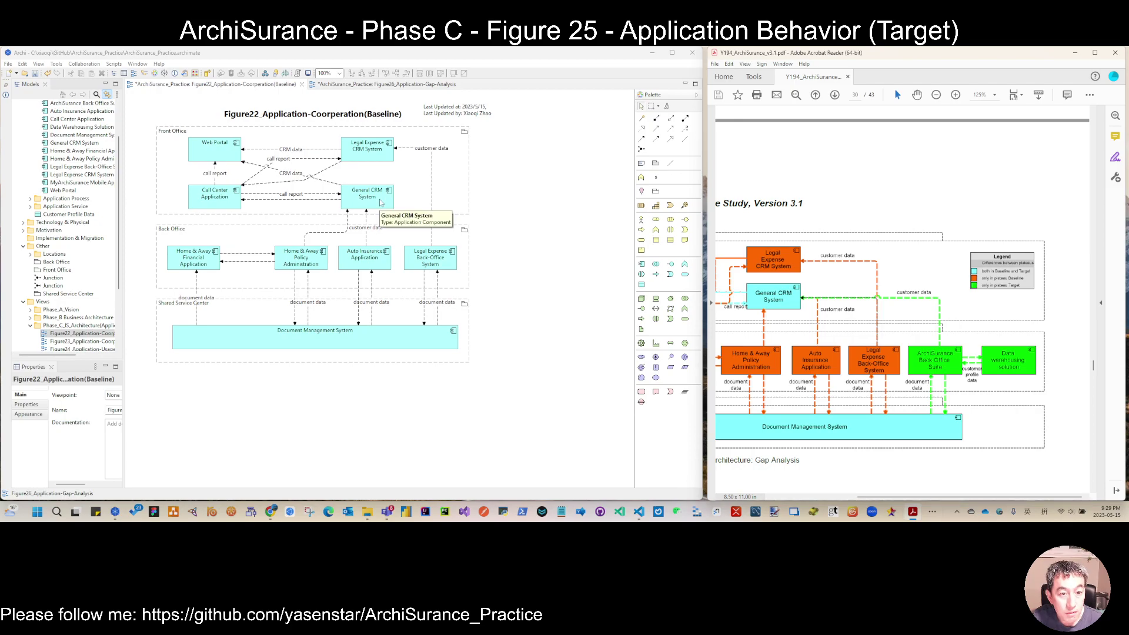
left_click(197, 88)
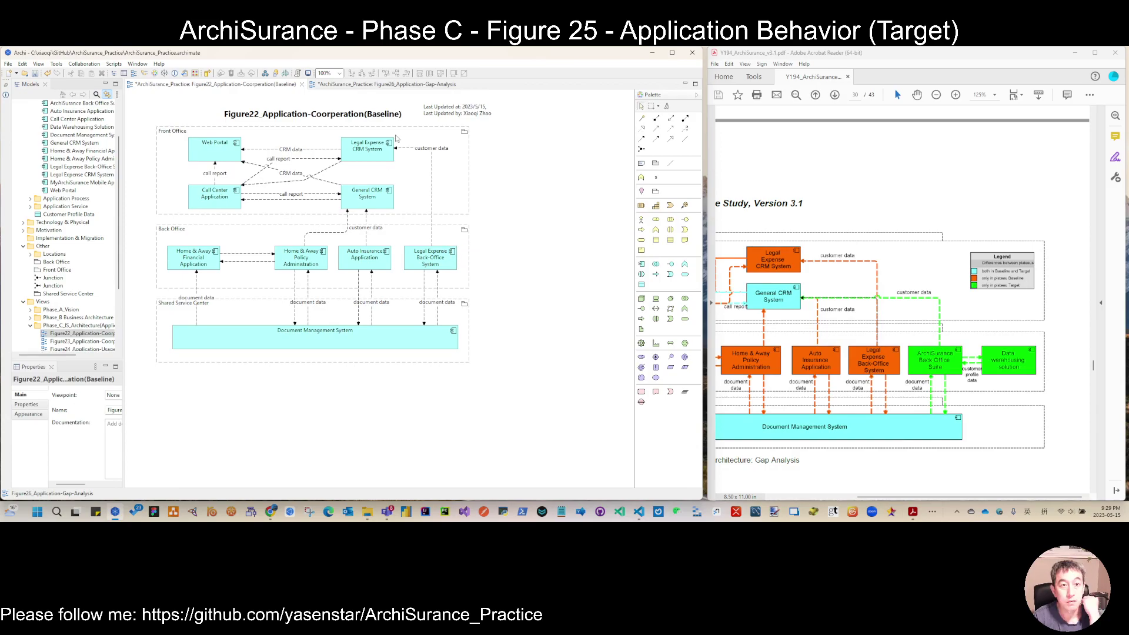
left_click(415, 84)
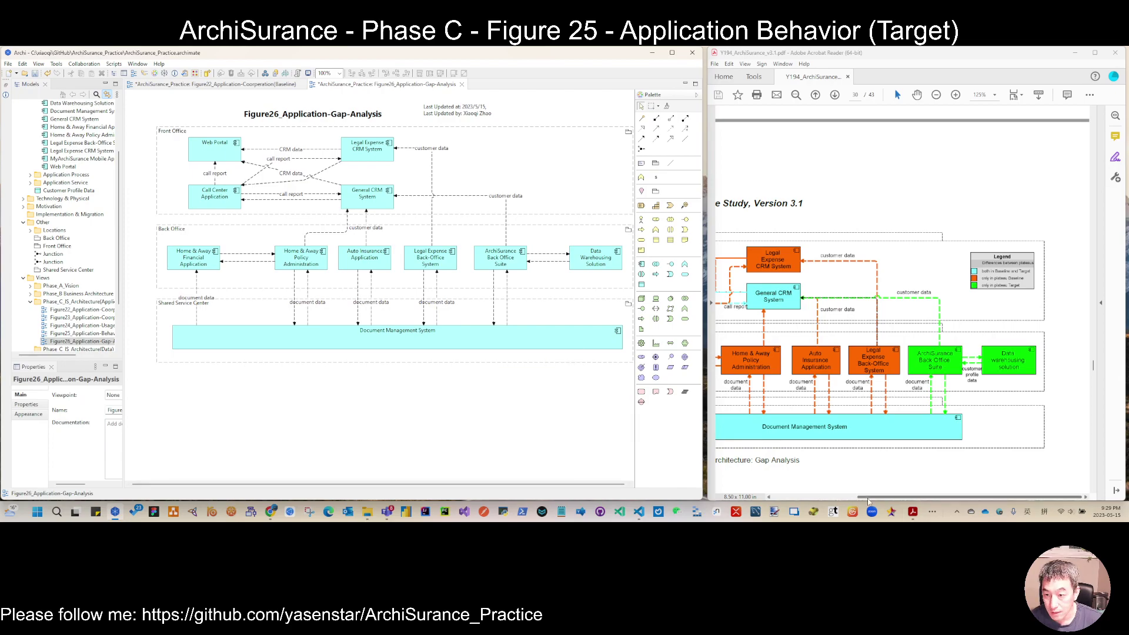
Draw a note below the diagram reading 'both in Baseline and Target' and centre it under the diagram
left_click_drag(868, 499, 822, 498)
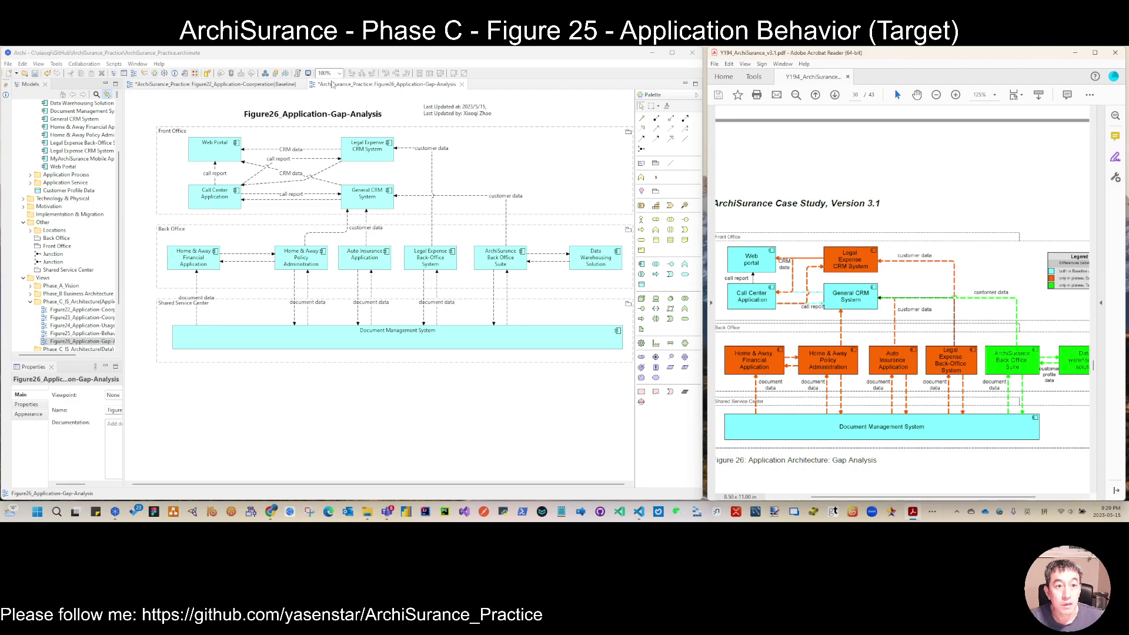
left_click(642, 164)
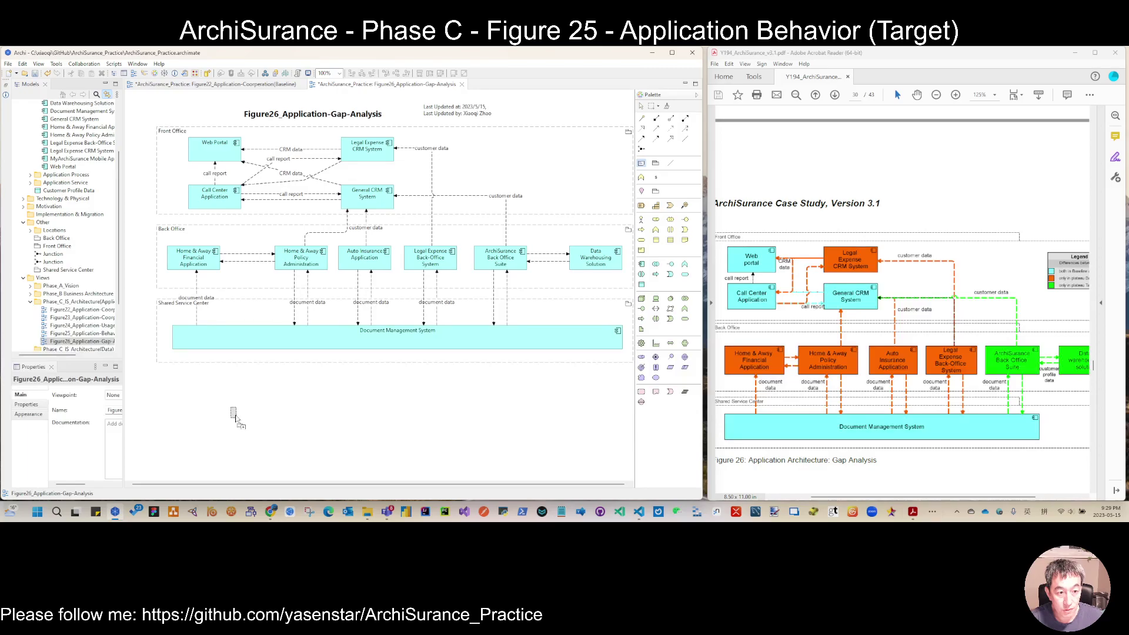
left_click_drag(236, 417, 321, 417)
left_click(240, 416)
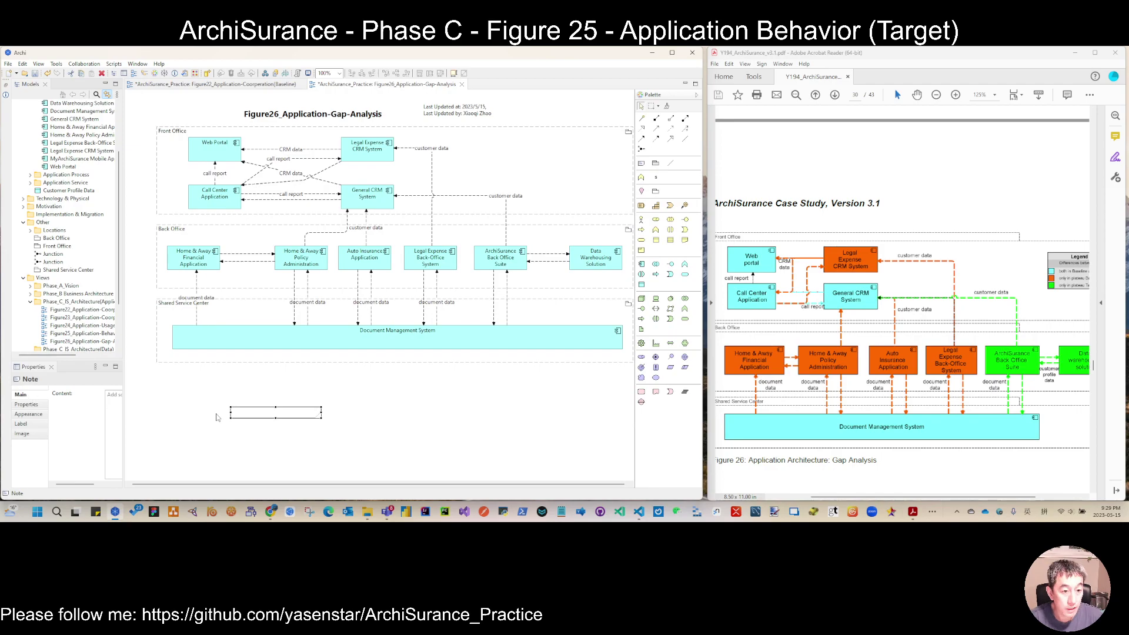
left_click(241, 413)
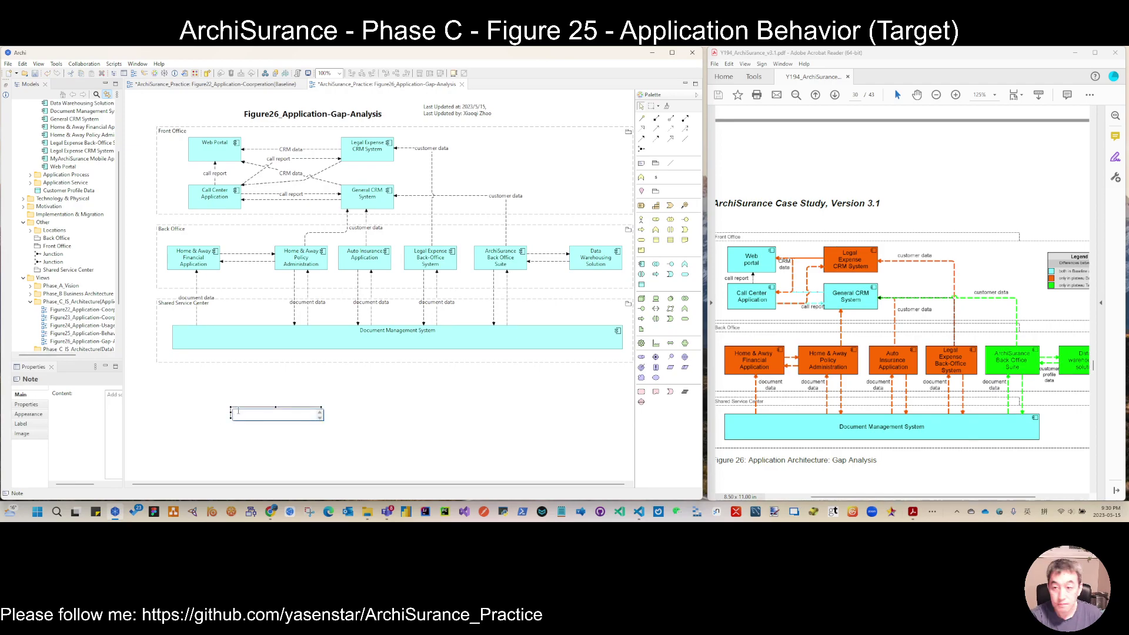
left_click(891, 468)
scroll(891, 467, "right", 3)
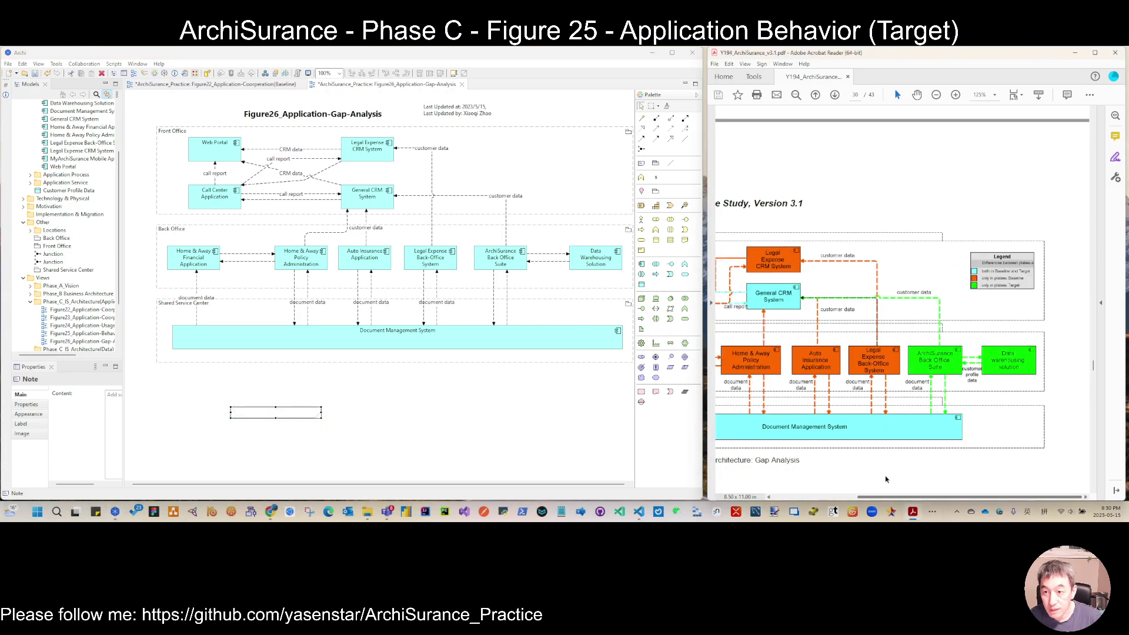
left_click(320, 416)
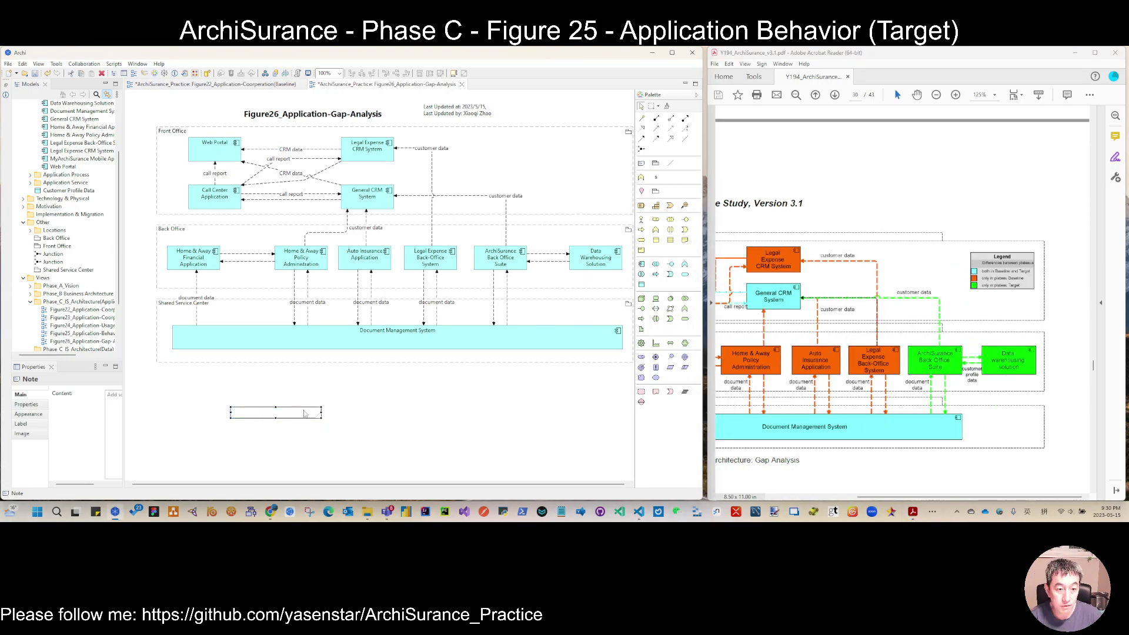
left_click(321, 417)
type("both")
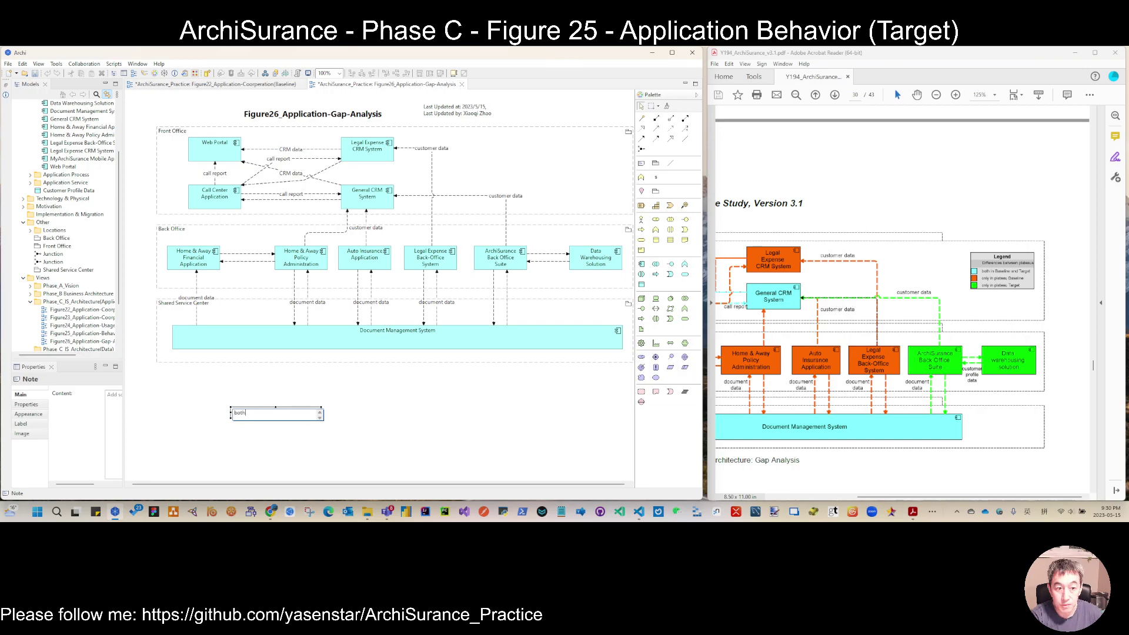
type(" in Ba")
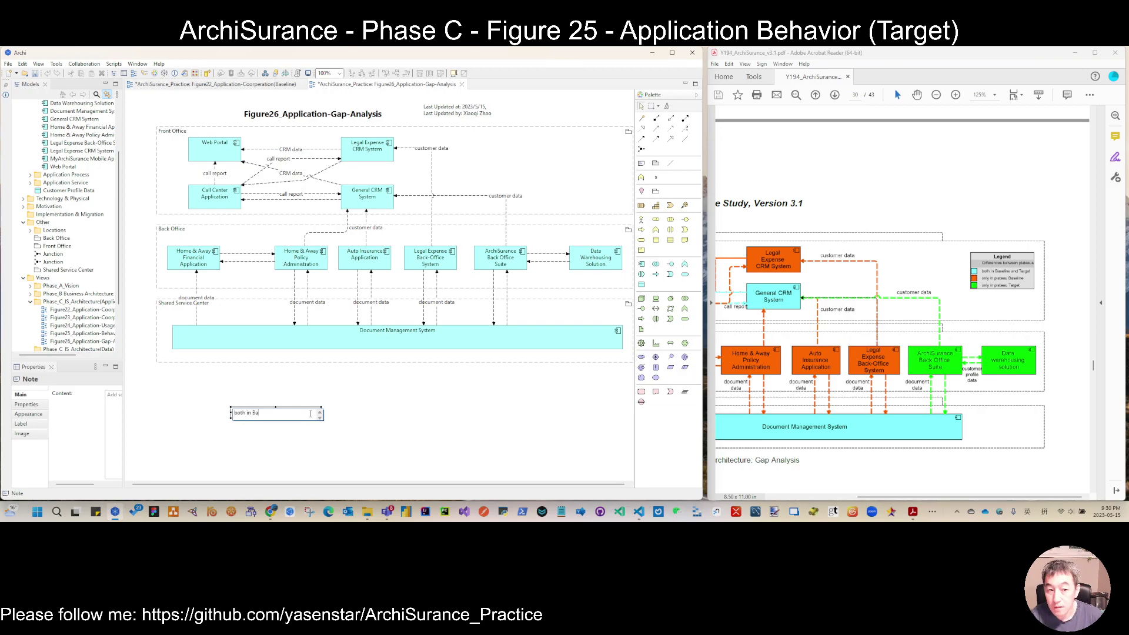
type("seline and T")
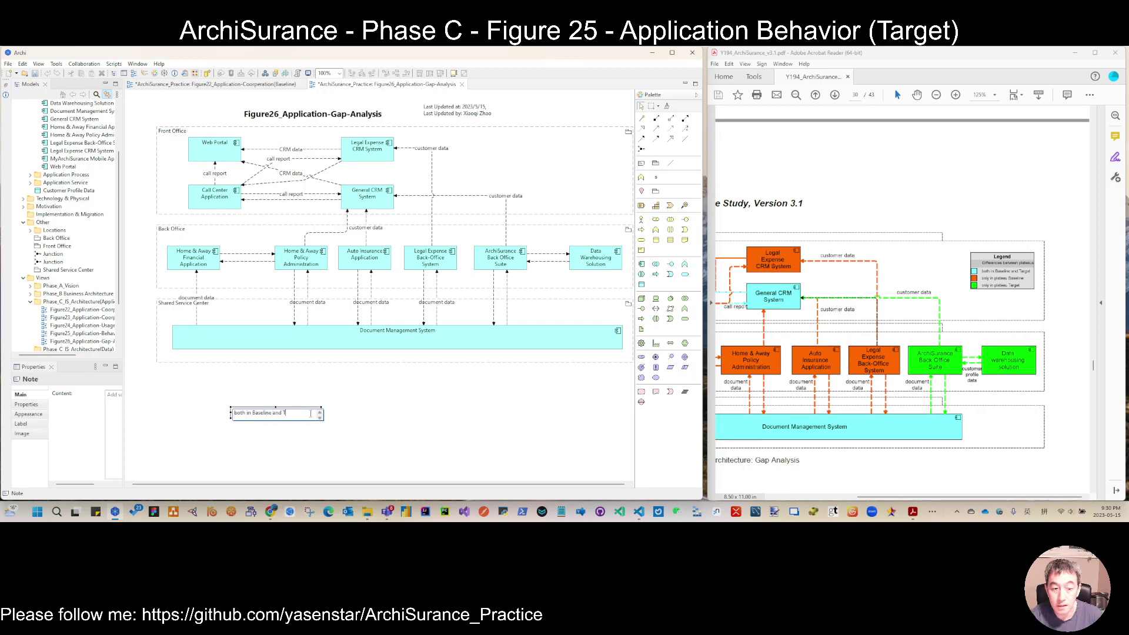
type("arget")
key("ctrl+a")
key("ctrl+c")
key("BackSpace")
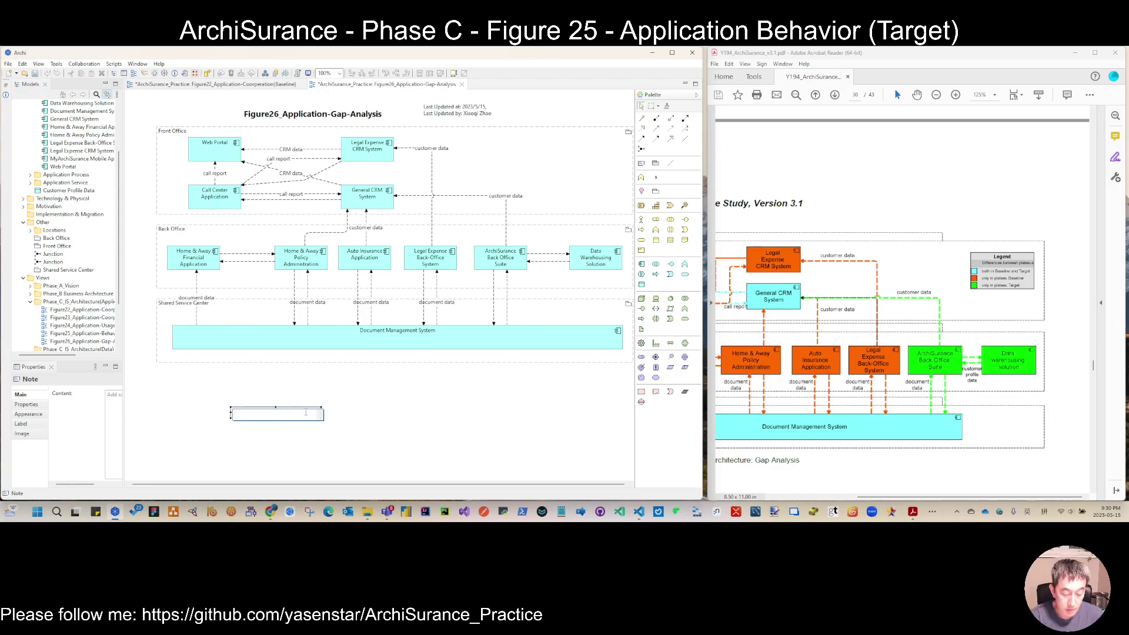
key("ctrl+v")
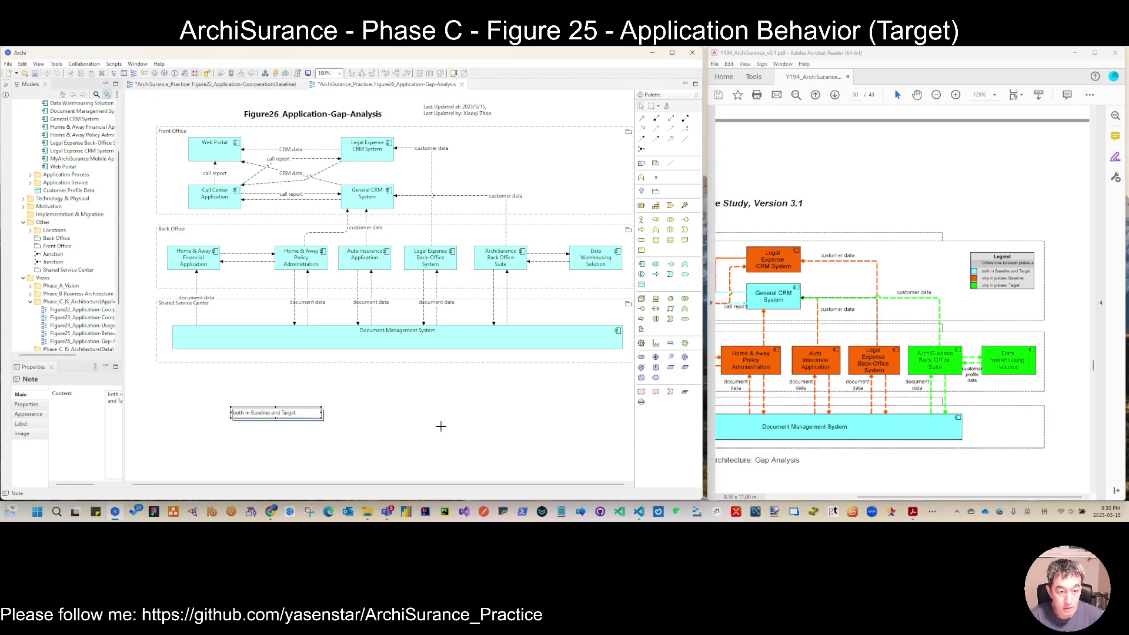
left_click_drag(278, 416, 478, 391)
Change the two copied notes' text to 'only in plateau: Baseline' and 'only in plateau Target'
left_click(472, 405)
left_click(471, 405)
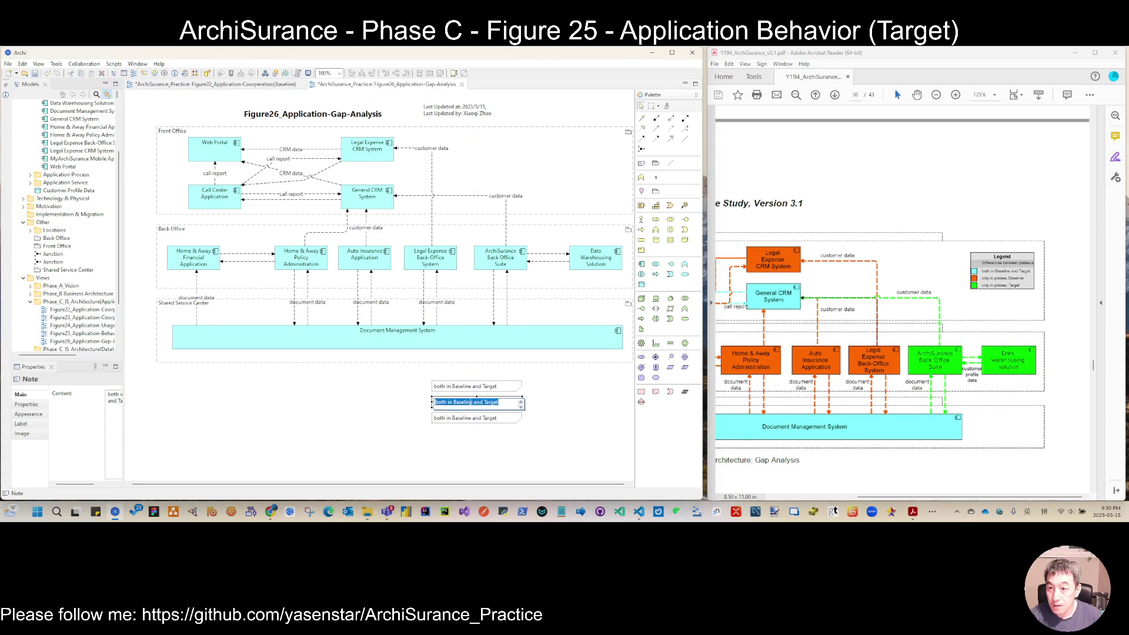
type("only in")
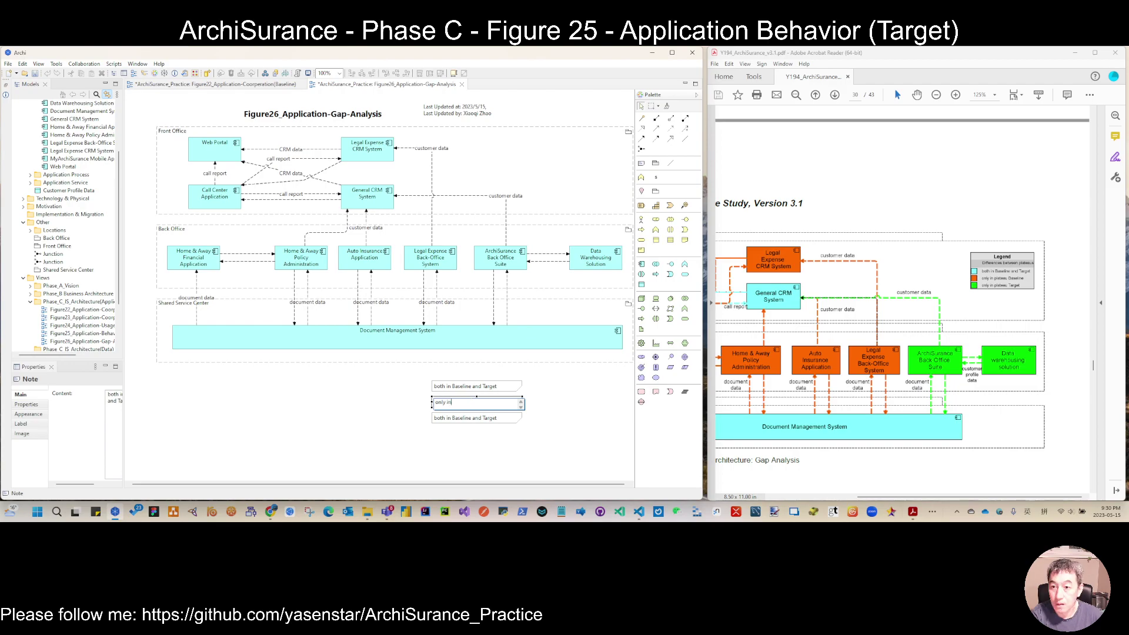
type(" plat")
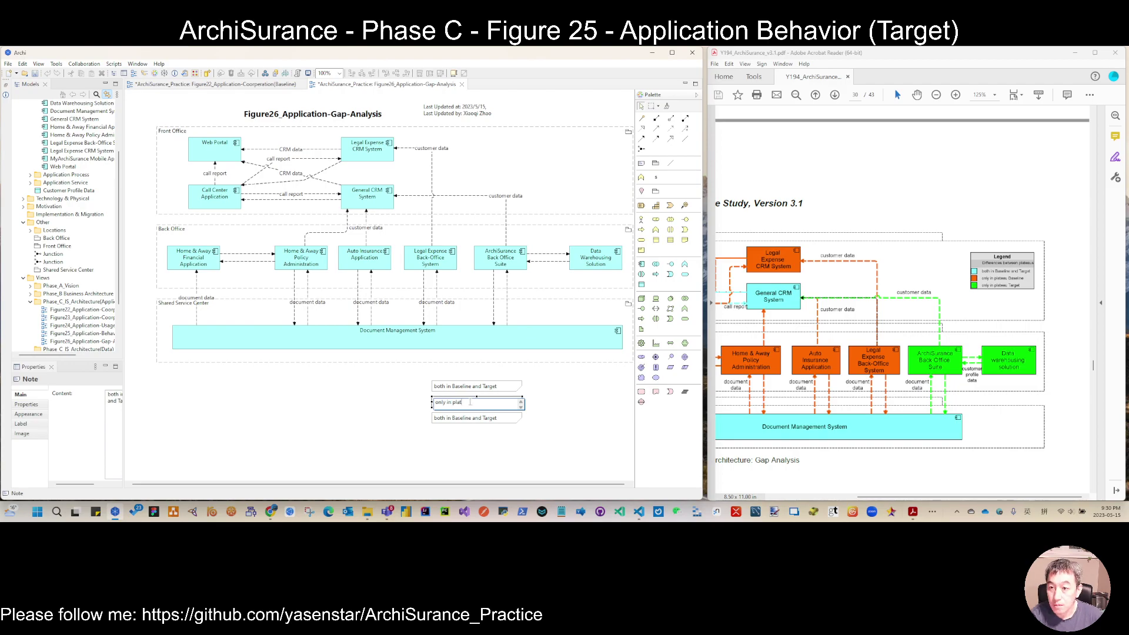
type("eau")
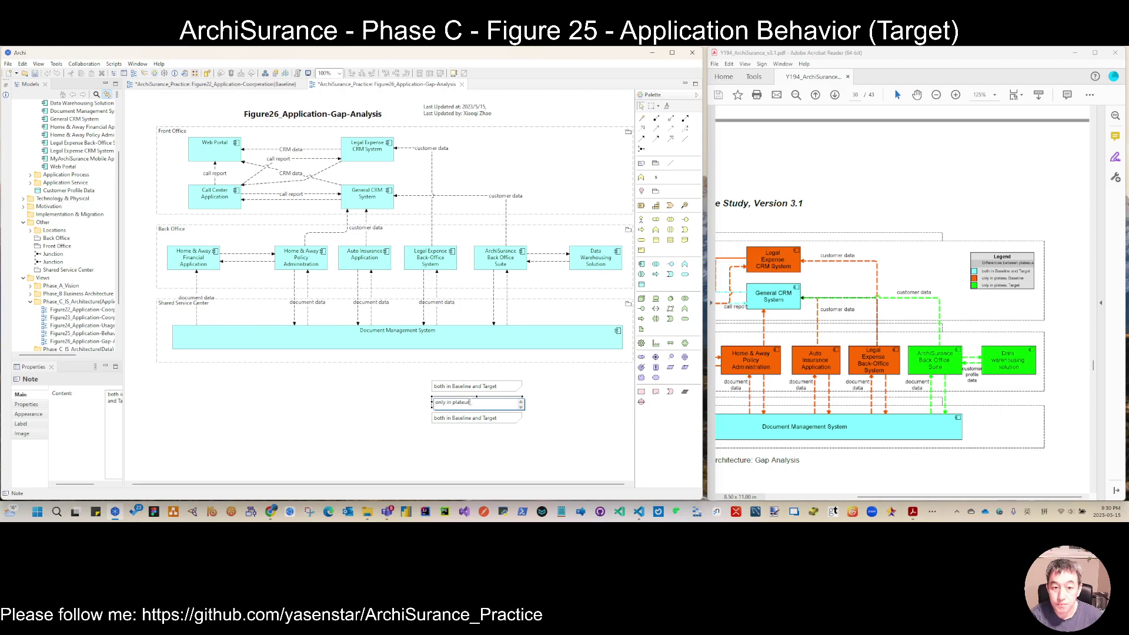
type(": Base")
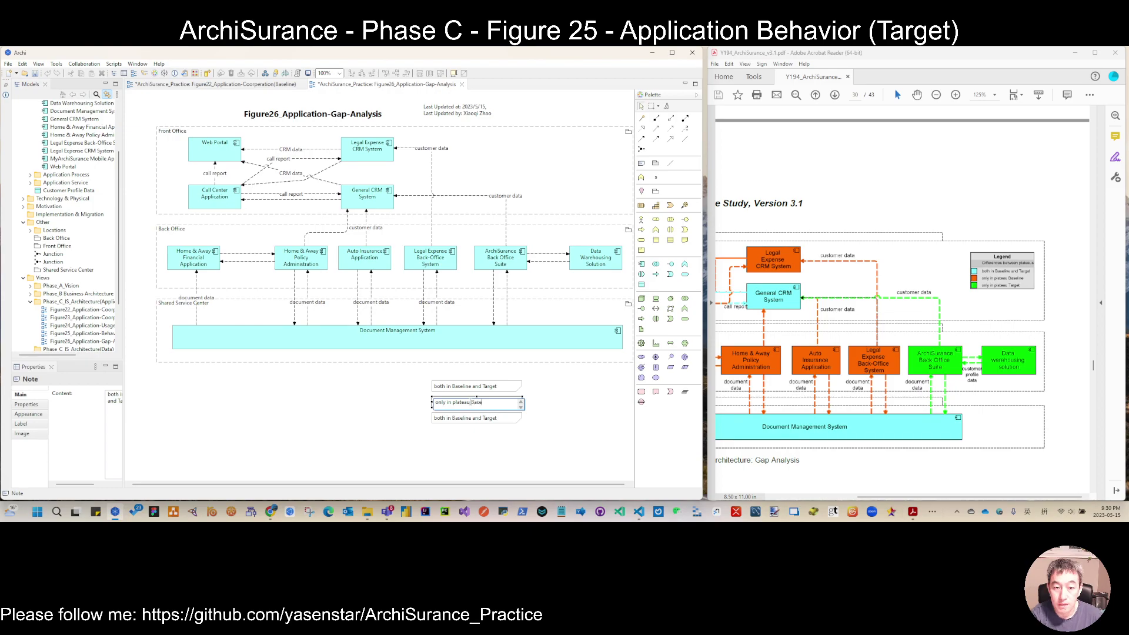
type("line")
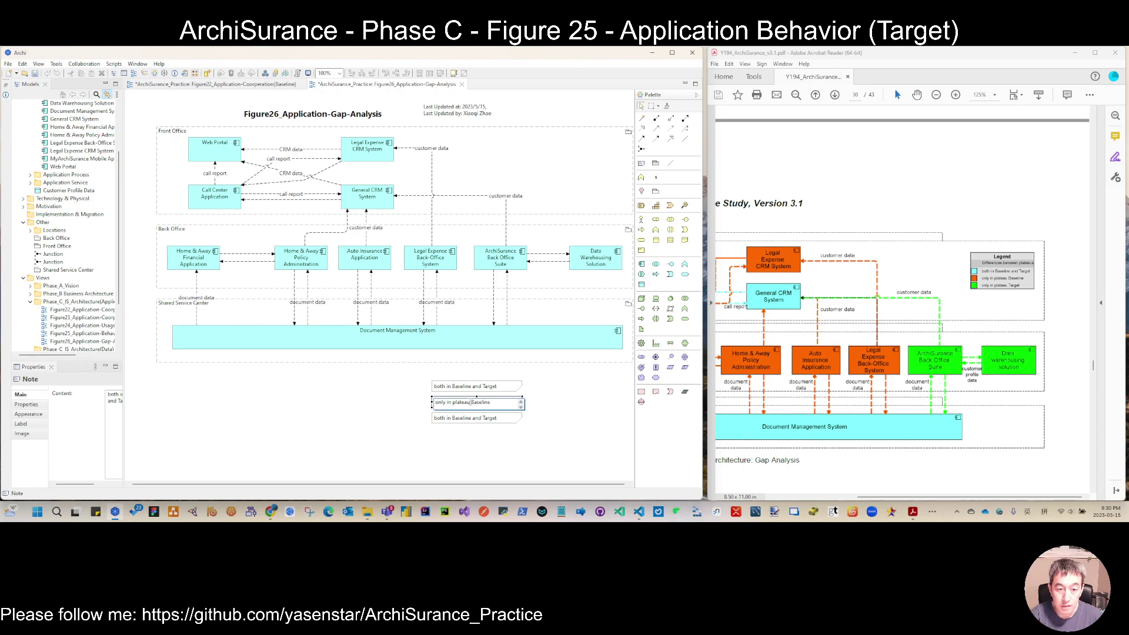
double_click(474, 418)
type("only in ")
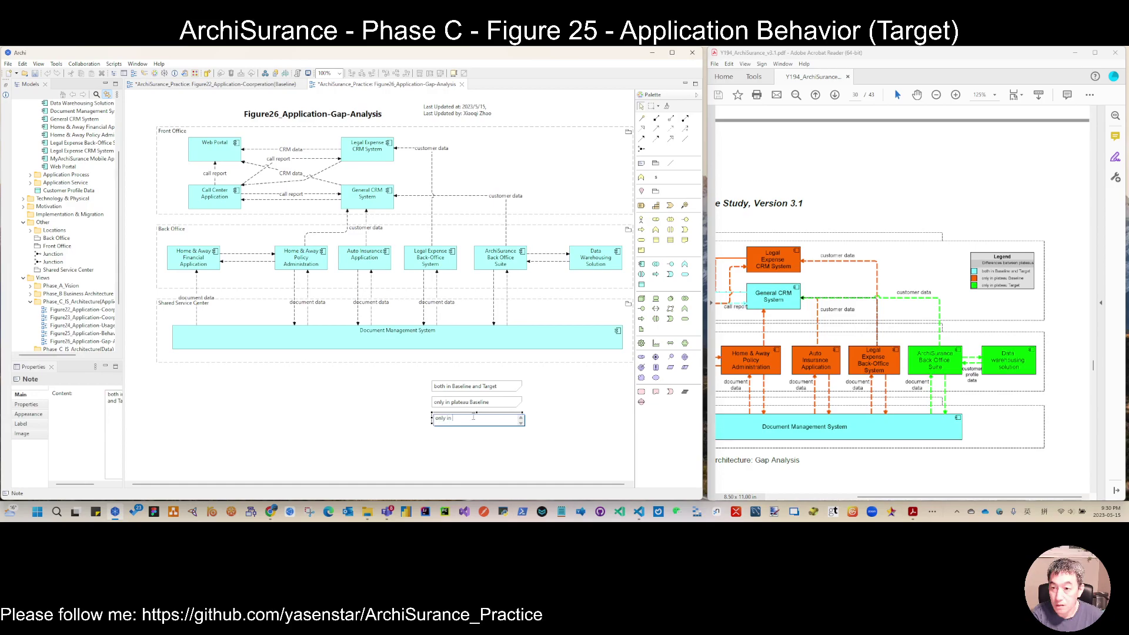
type("plateau Target")
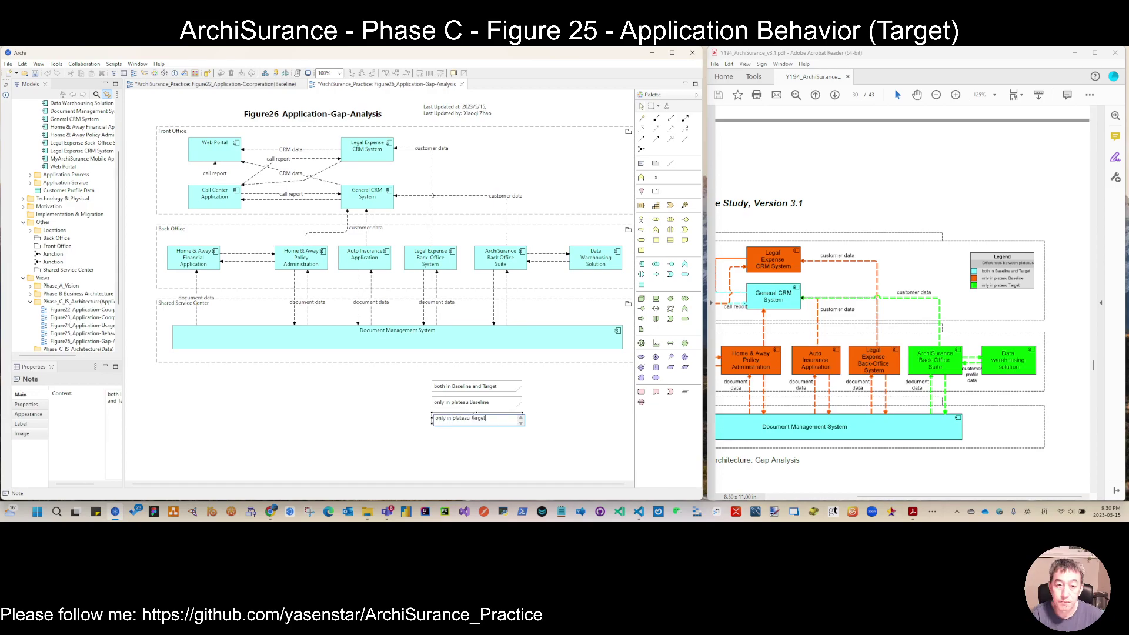
Fill Web Portal, Call Center Application, General CRM, Document Management and the 'both' legend note cyan
left_click(413, 376)
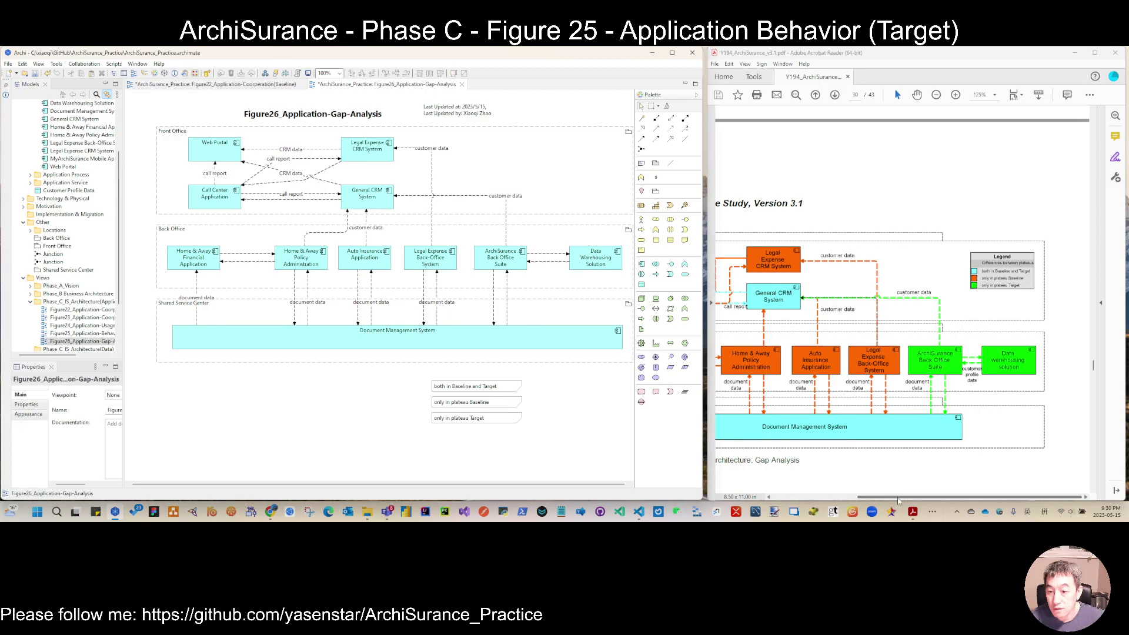
left_click_drag(898, 499, 845, 510)
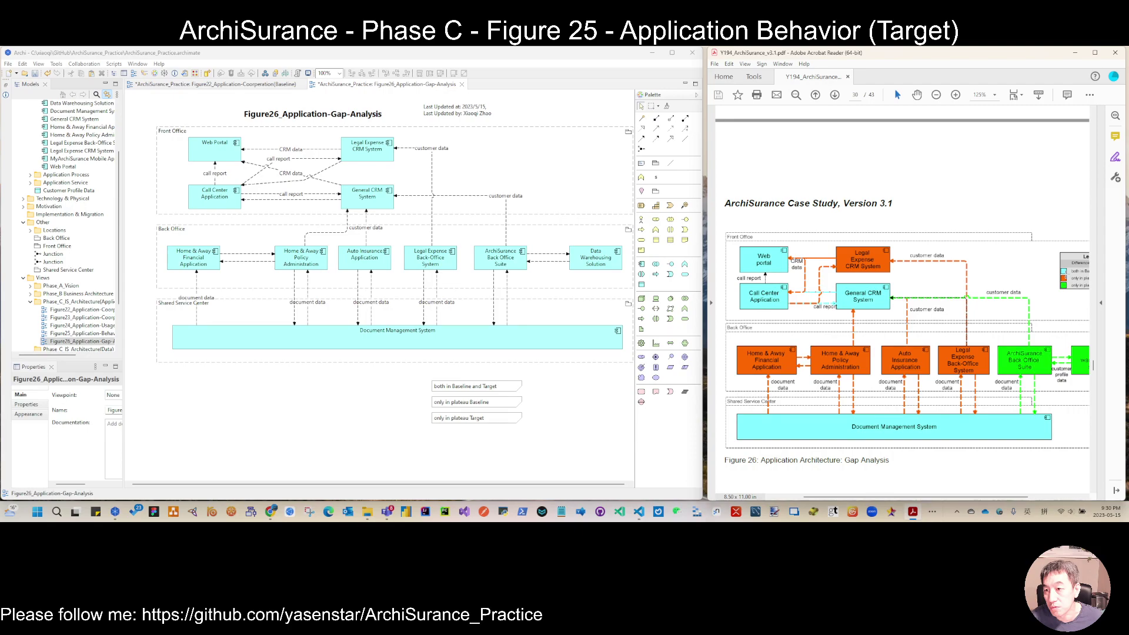
left_click(497, 387)
left_click(397, 345)
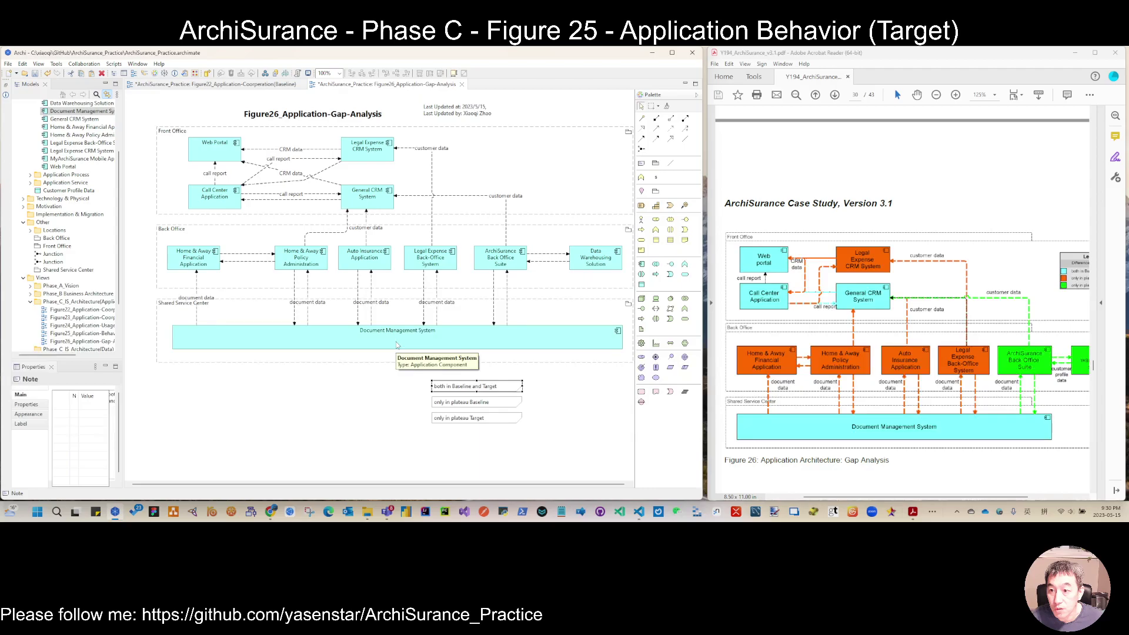
left_click(397, 346, "shift")
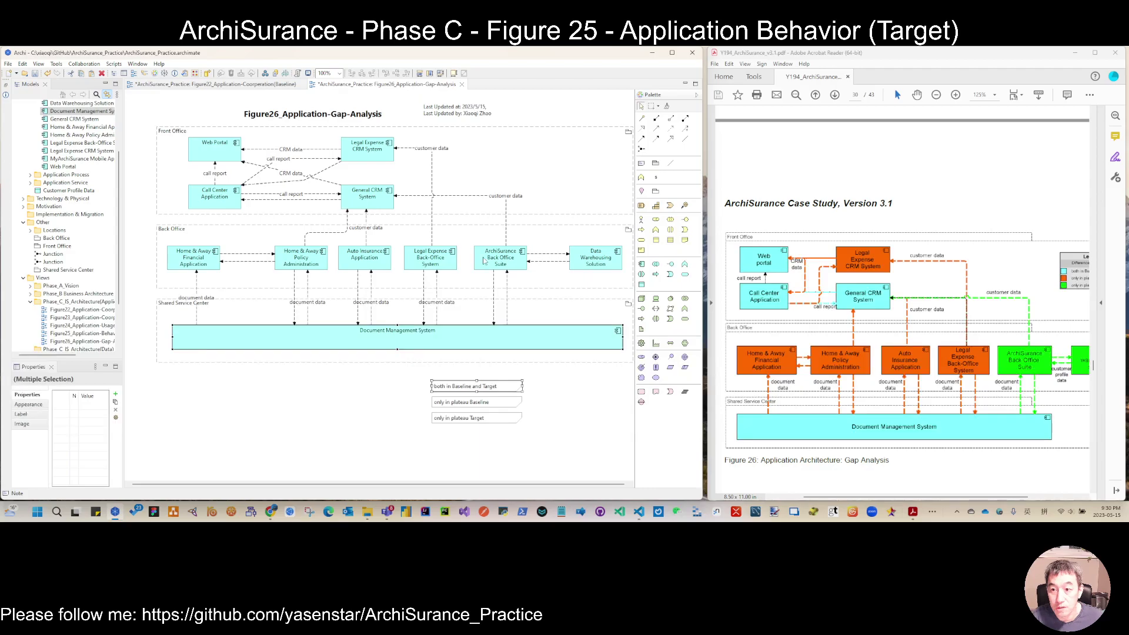
left_click(374, 200, "shift")
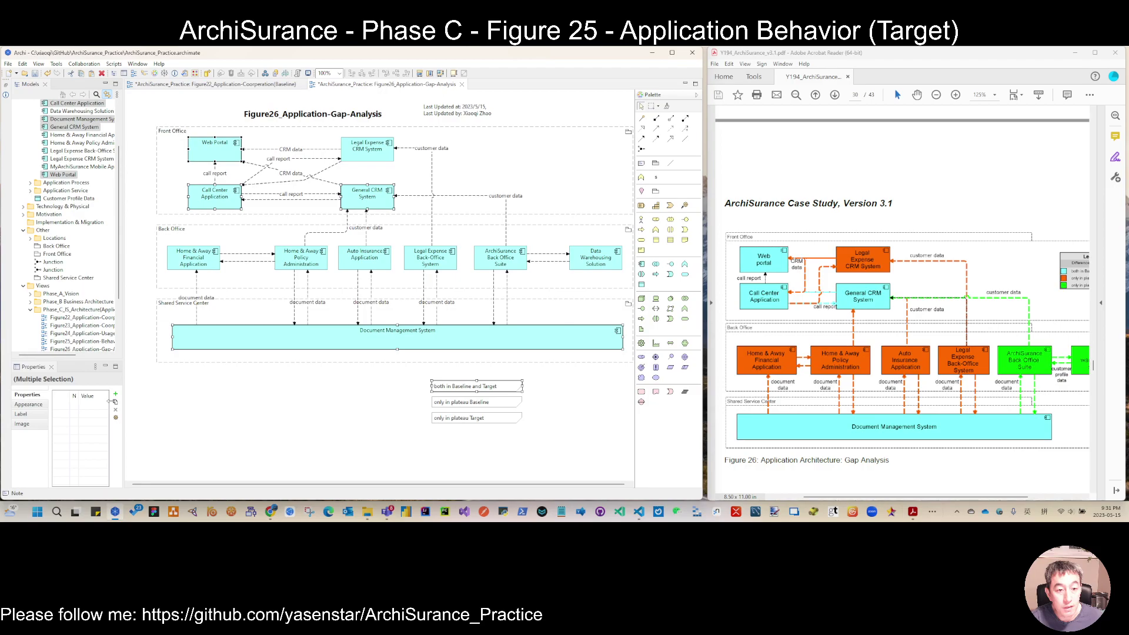
left_click_drag(123, 401, 151, 393)
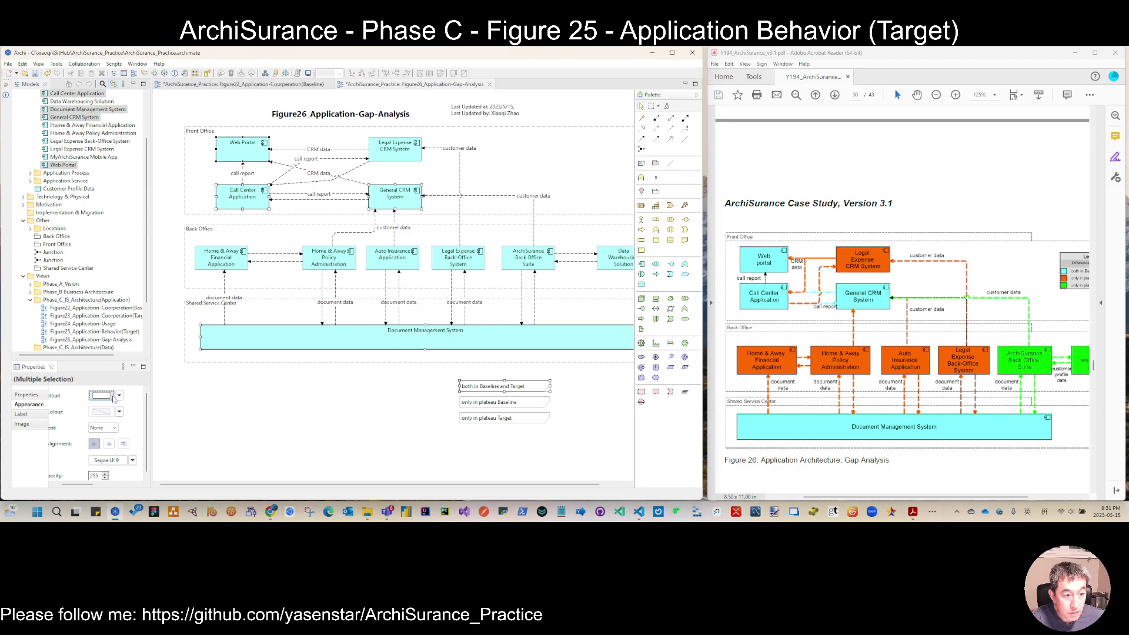
left_click(102, 395)
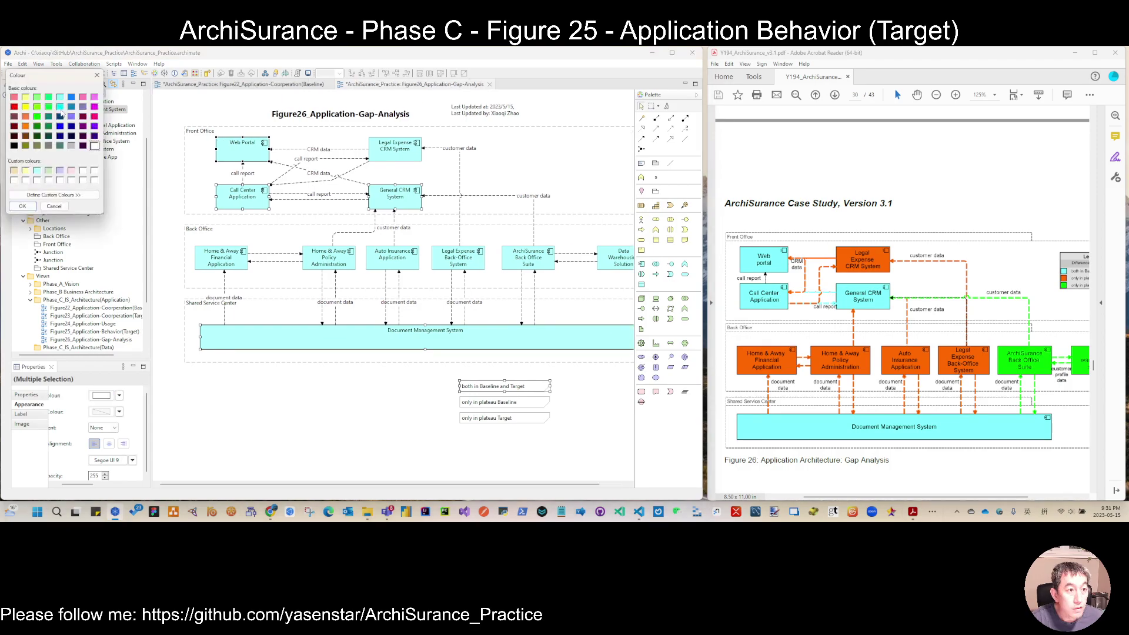
double_click(60, 107)
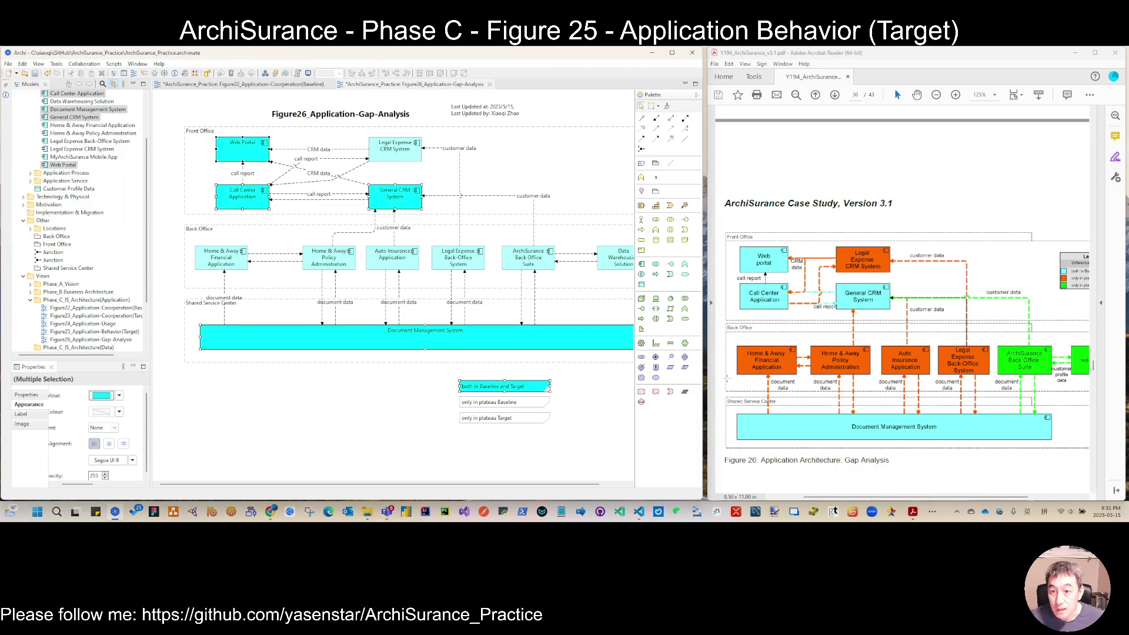
left_click(522, 405)
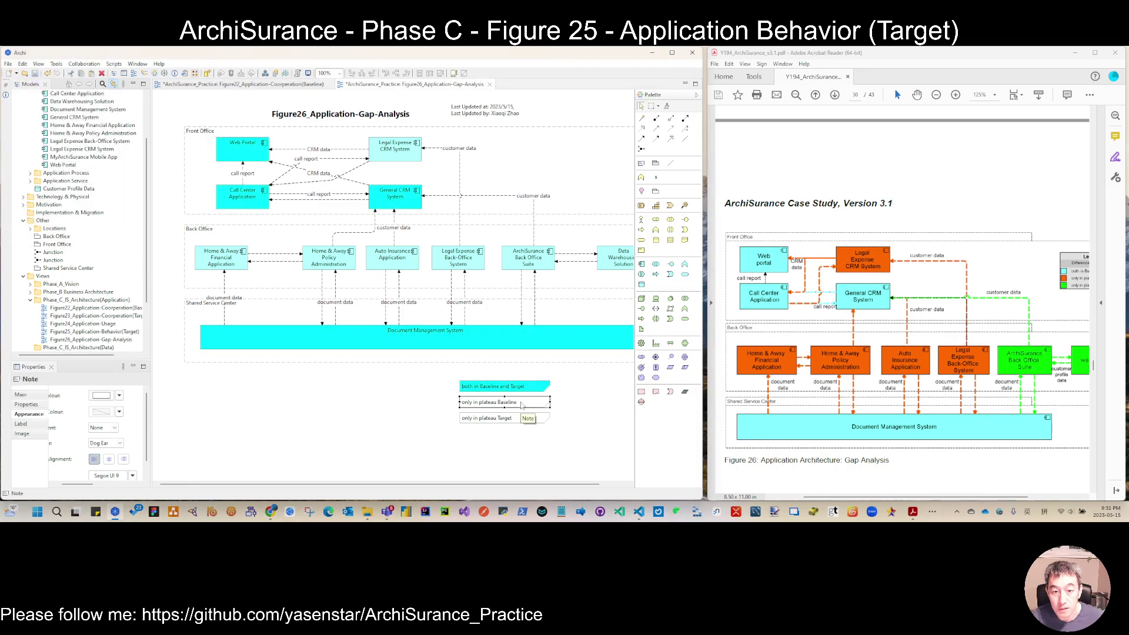
Fill Legal Expense CRM, Home & Away, Auto Insurance, Legal Expense Back-Office and the Baseline legend note orange
left_click(410, 154)
left_click(221, 259, "ctrl")
left_click(329, 259, "ctrl")
left_click(392, 259, "ctrl")
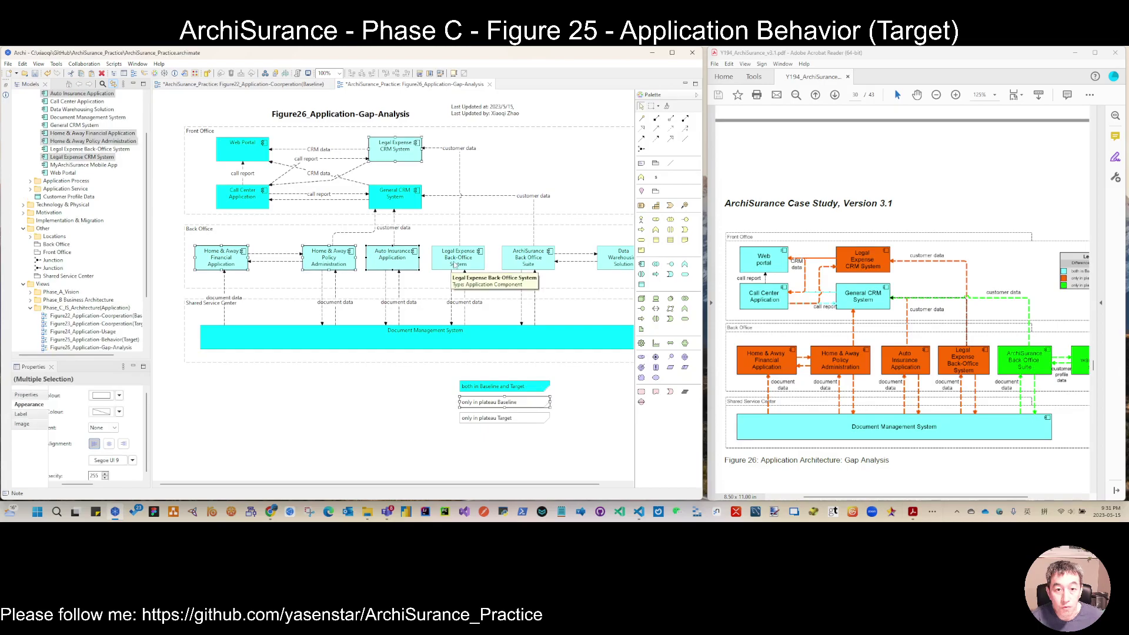
left_click(457, 264, "ctrl")
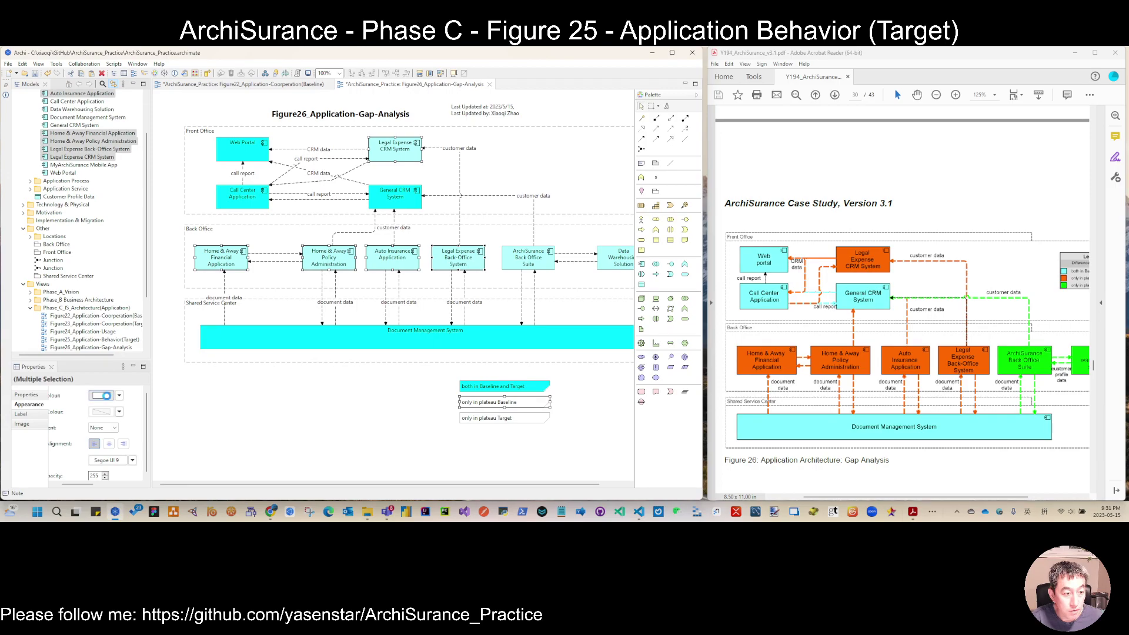
left_click(101, 395)
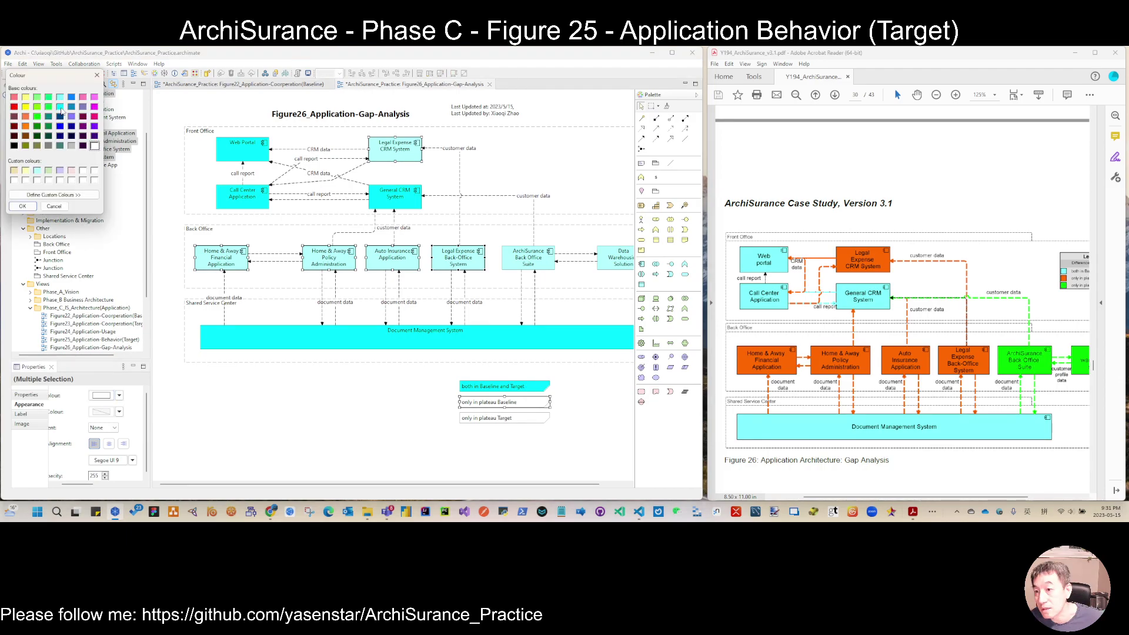
left_click(25, 125)
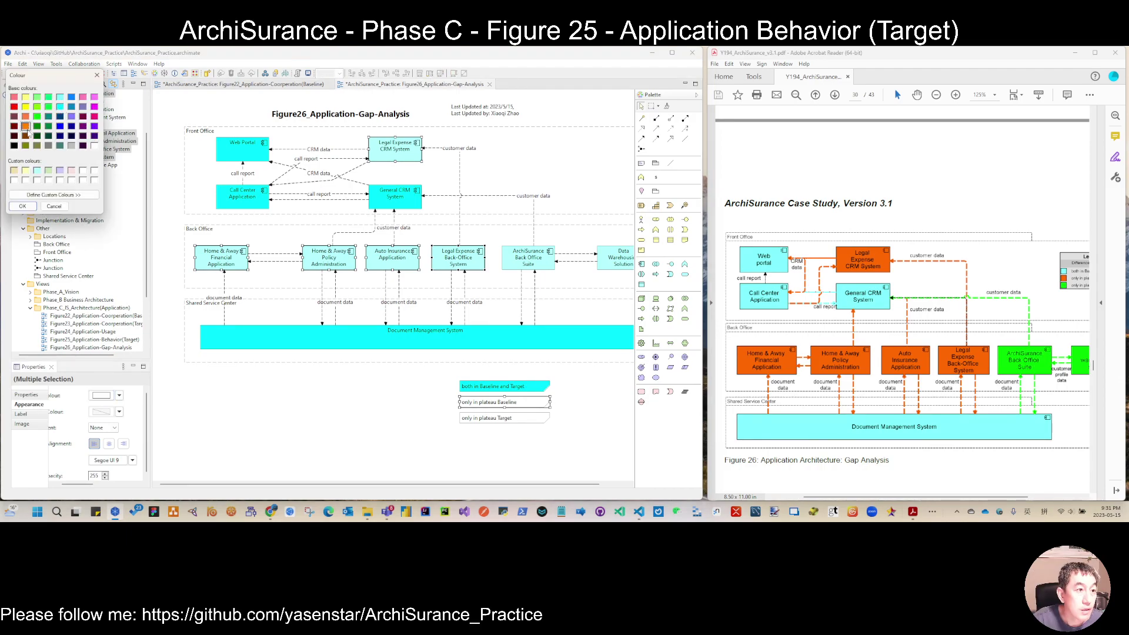
left_click(22, 206)
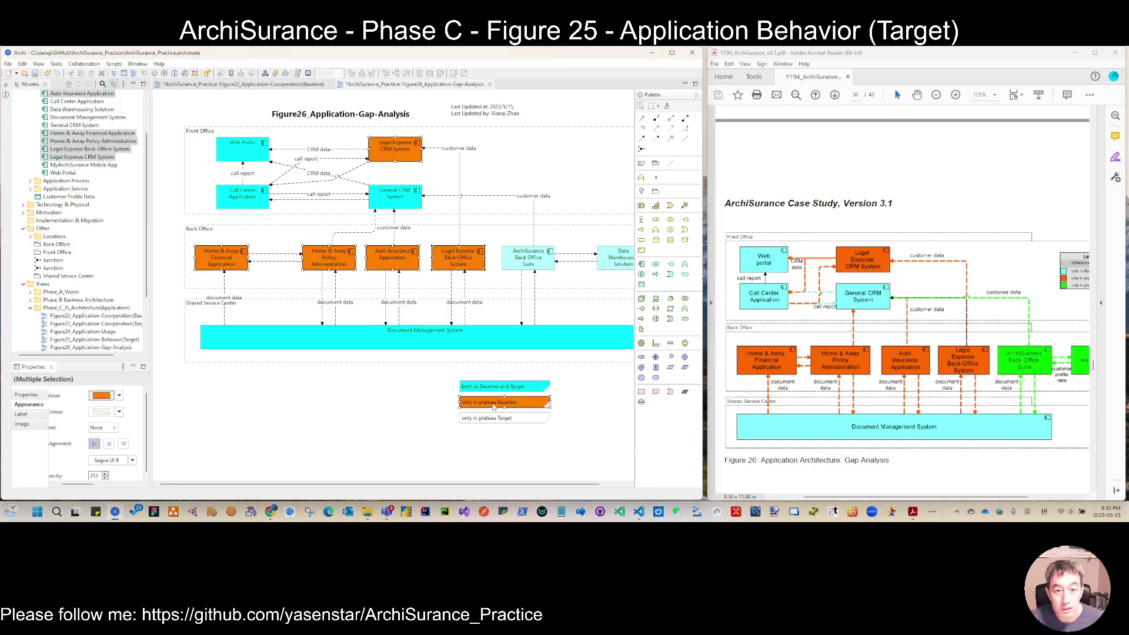
Fill ArchiSurance Back Office Suite, Data Warehousing Solution and the 'only in plateau Target' note bright green
left_click(493, 405)
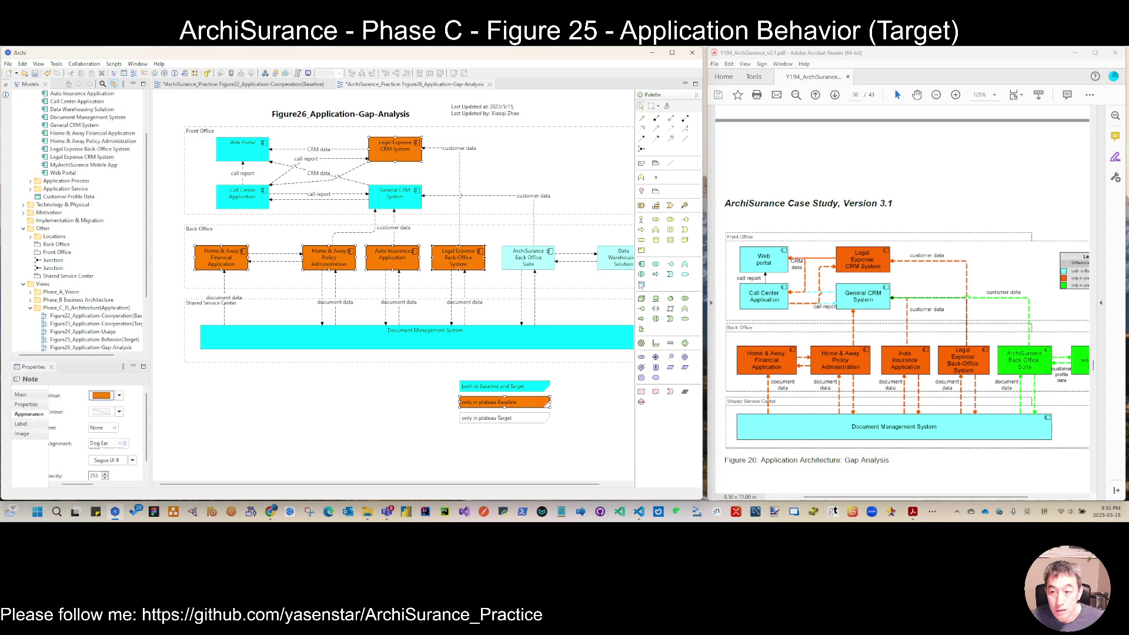
left_click(505, 419)
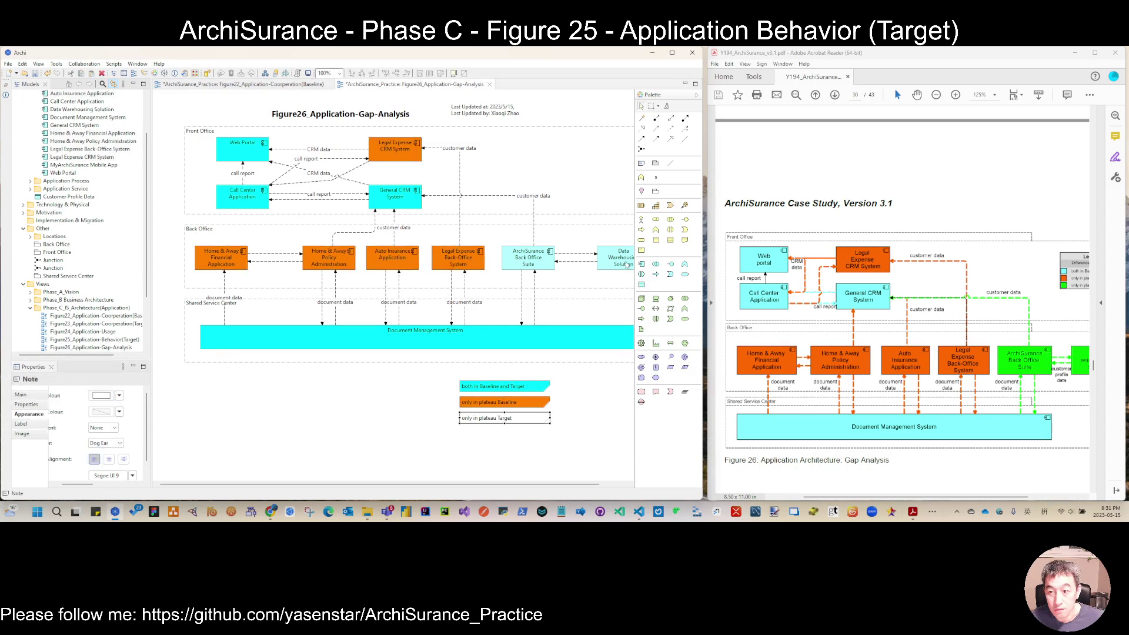
left_click(627, 264, "ctrl")
left_click(513, 261, "ctrl")
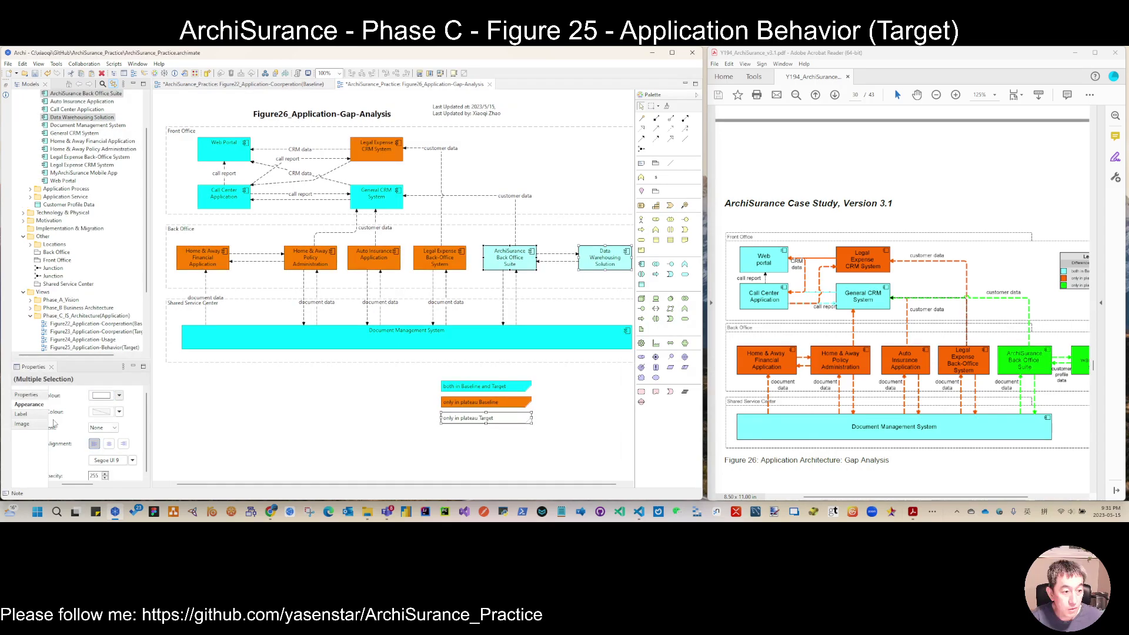
left_click(101, 395)
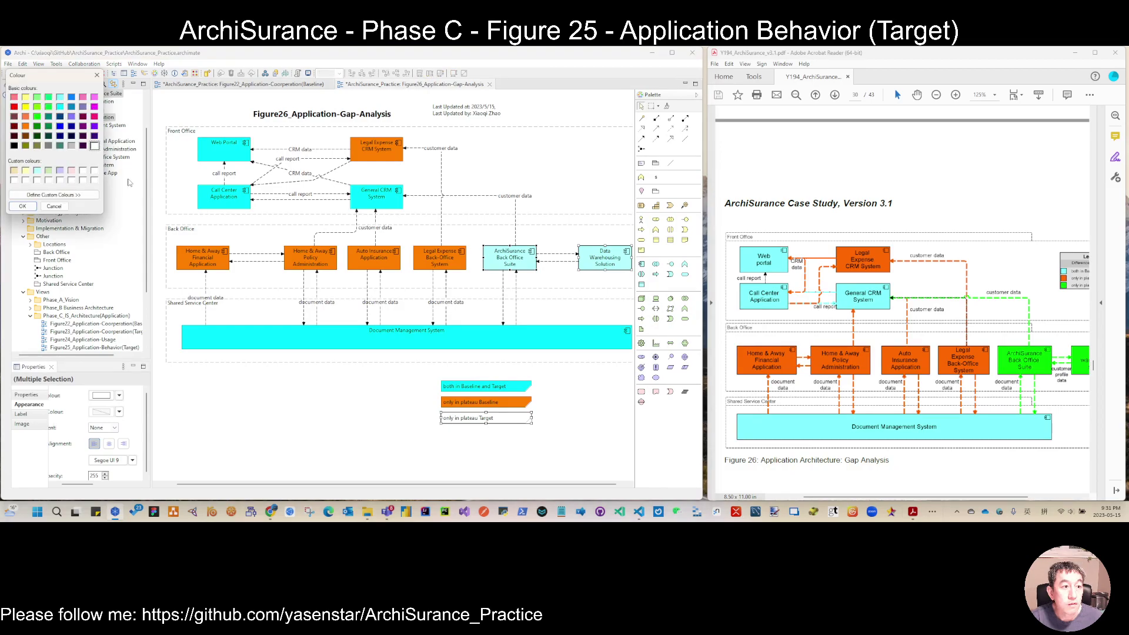
left_click(37, 116)
left_click(22, 206)
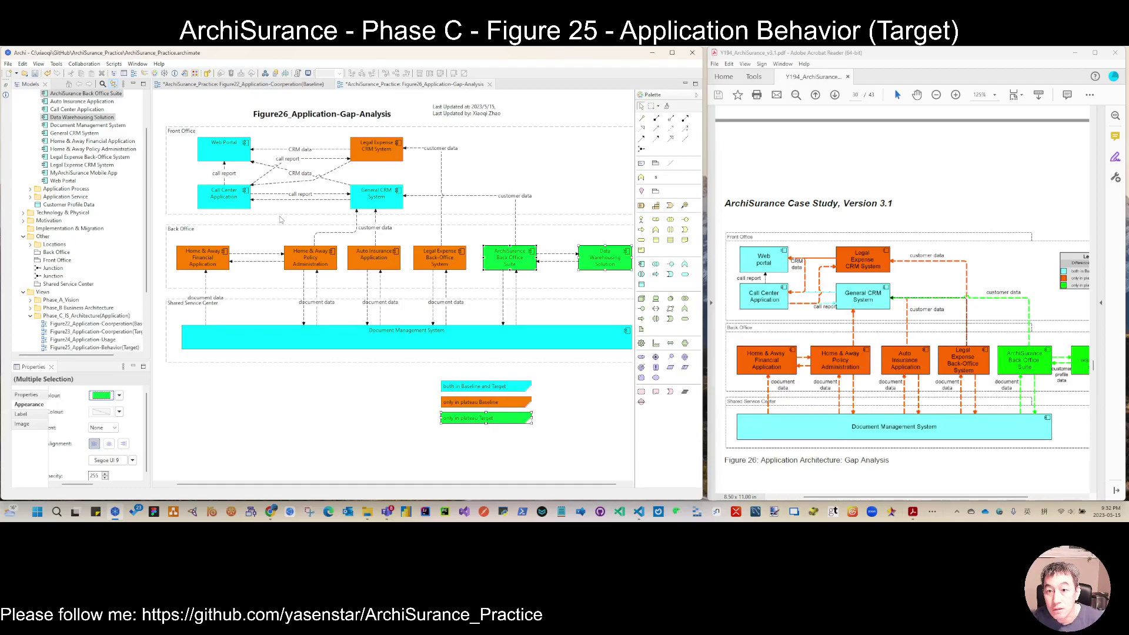
left_click(225, 167)
left_click(337, 197, "shift")
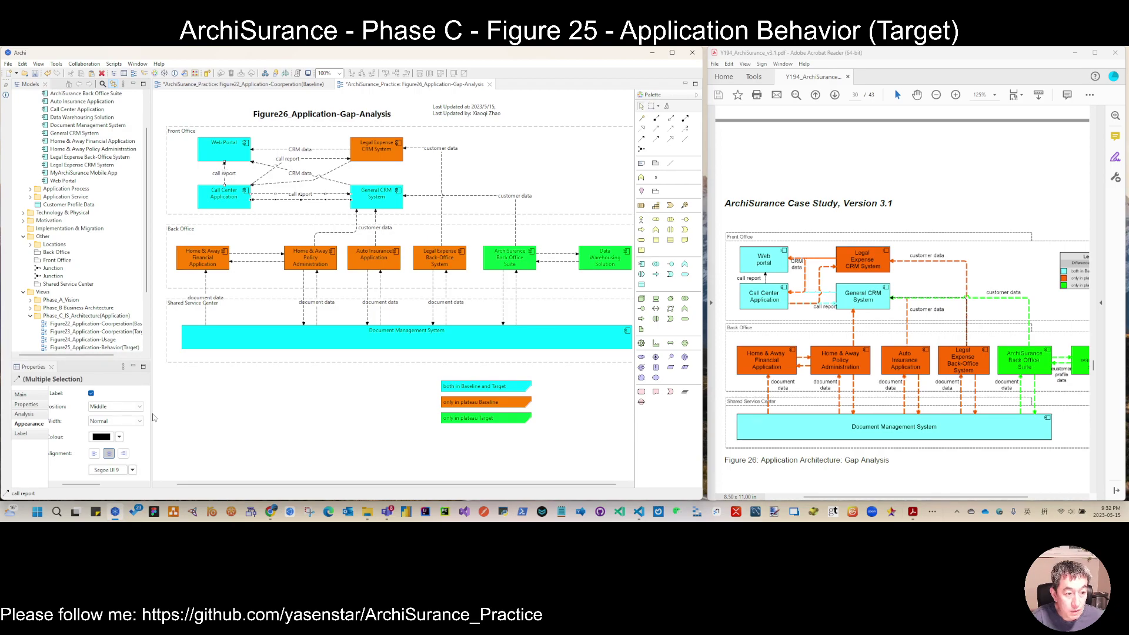
Give both call report flows from Call Center Application a cyan line colour and heavy line width
left_click_drag(152, 417, 231, 419)
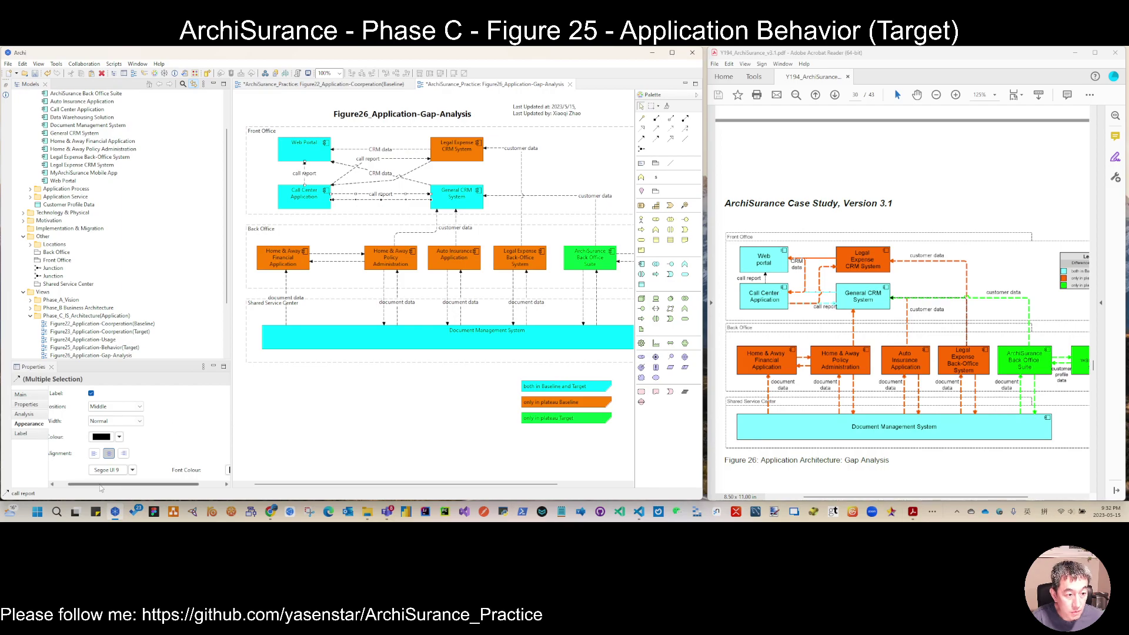
left_click_drag(100, 485, 87, 485)
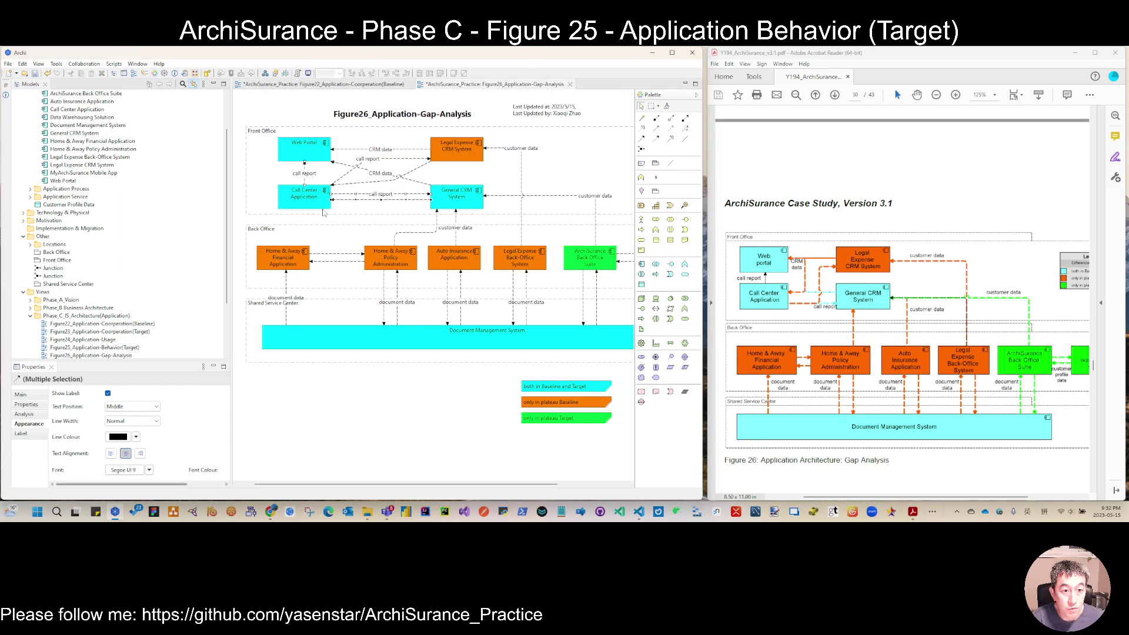
left_click(121, 438)
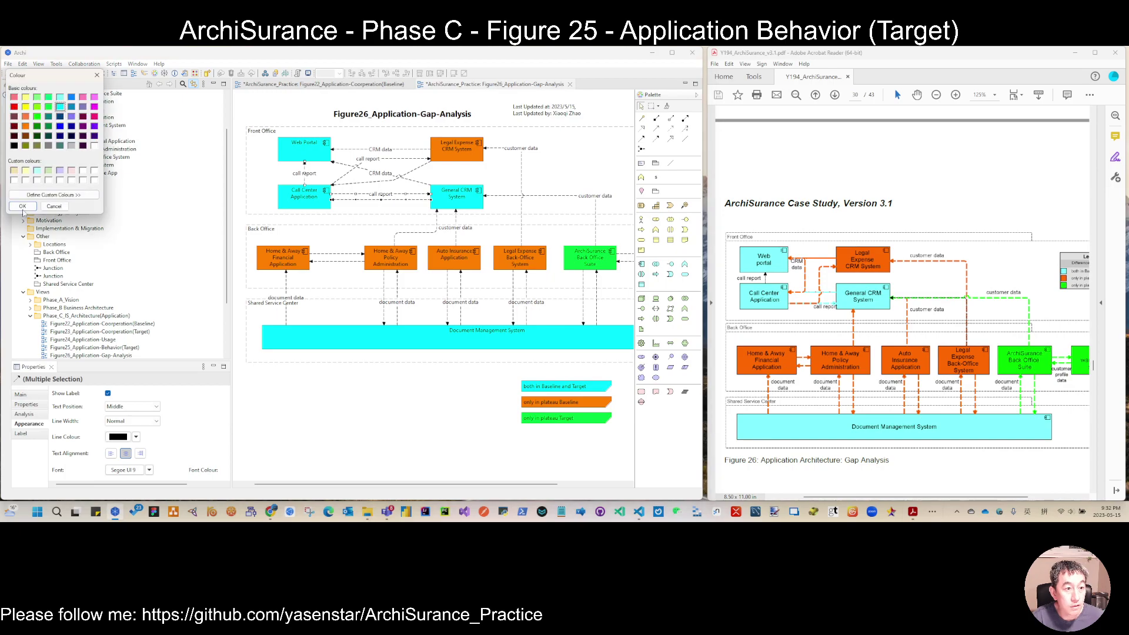
left_click(22, 207)
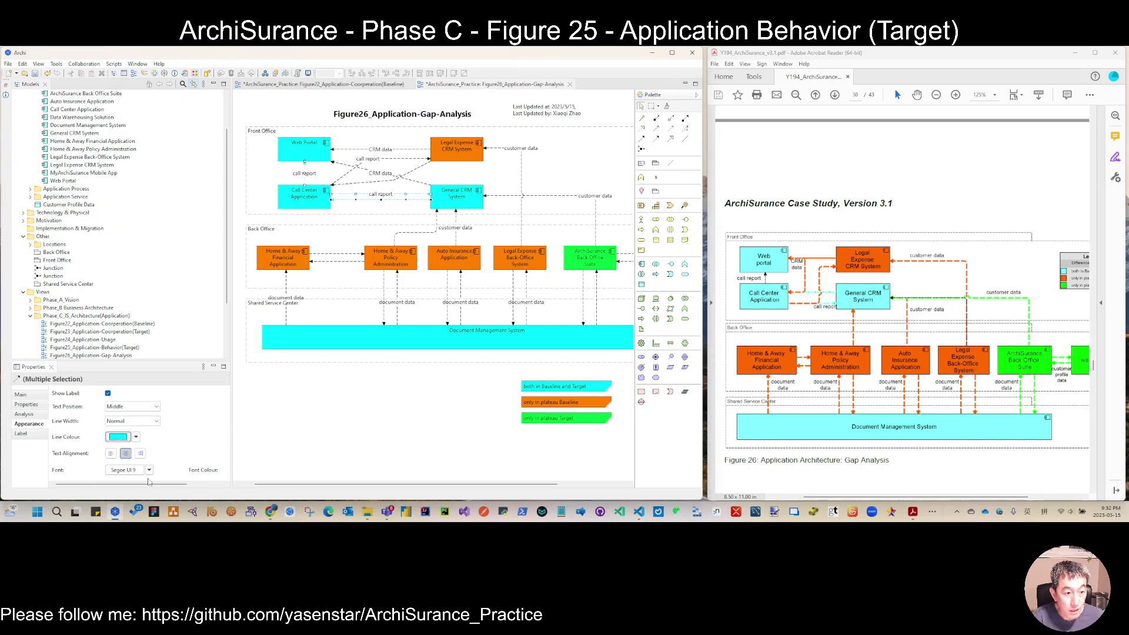
mouse_move(149, 481)
left_mouse_down()
mouse_move(179, 493)
mouse_move(147, 484)
left_mouse_up()
left_click(144, 421)
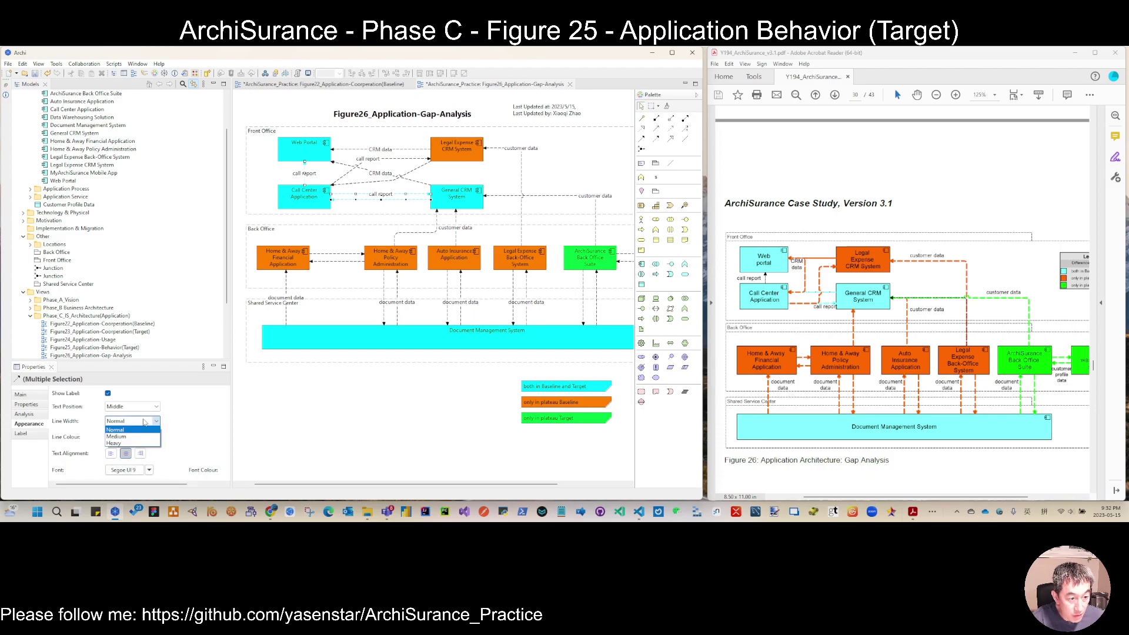
left_click(126, 437)
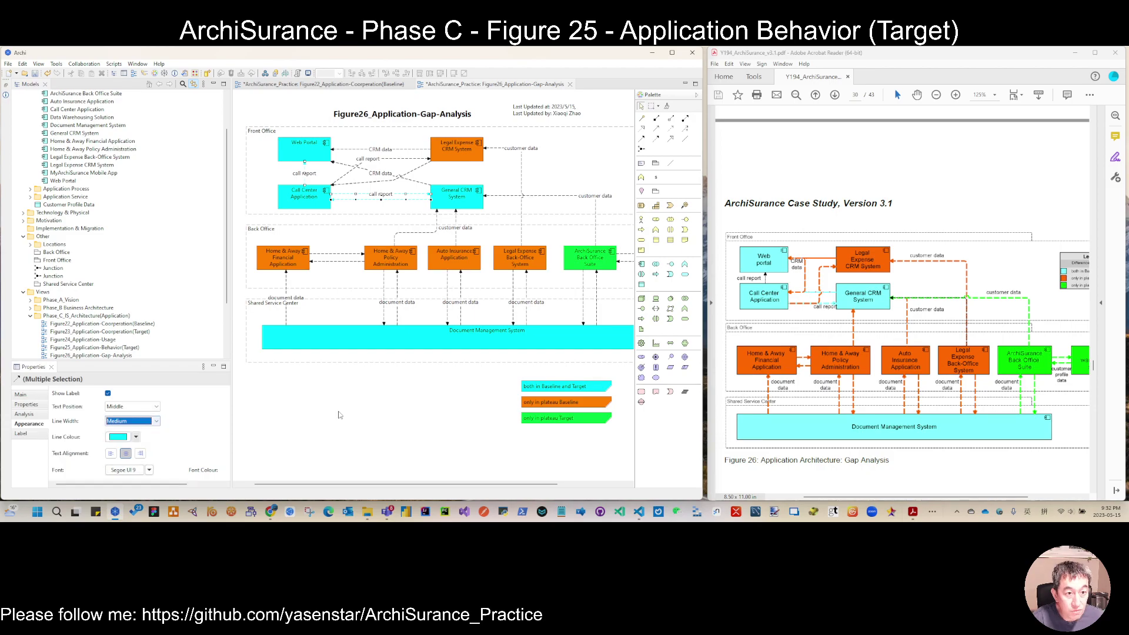
left_click(135, 421)
left_click(136, 444)
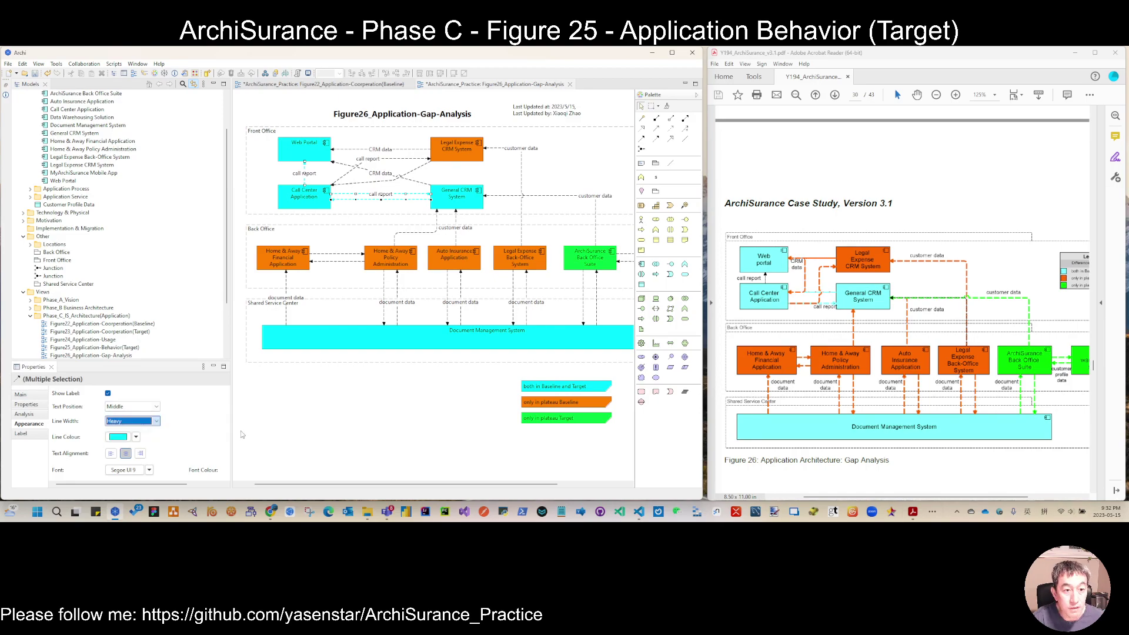
left_click(358, 400)
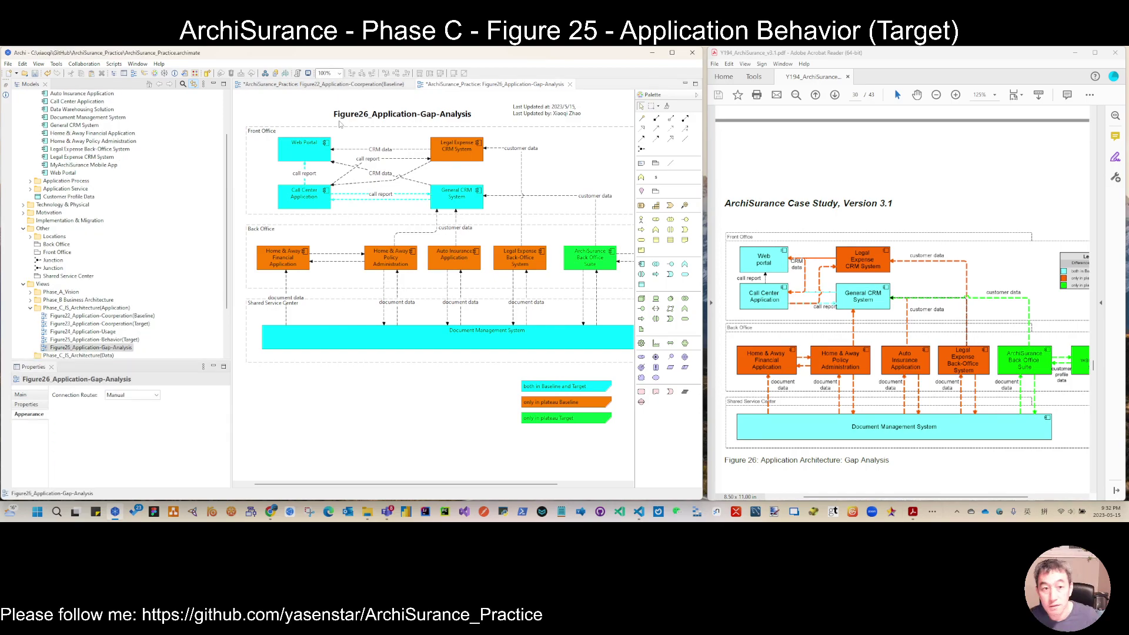
Make the CRM data, customer data and document data flows of the baseline-only components heavy orange lines
left_click(395, 151)
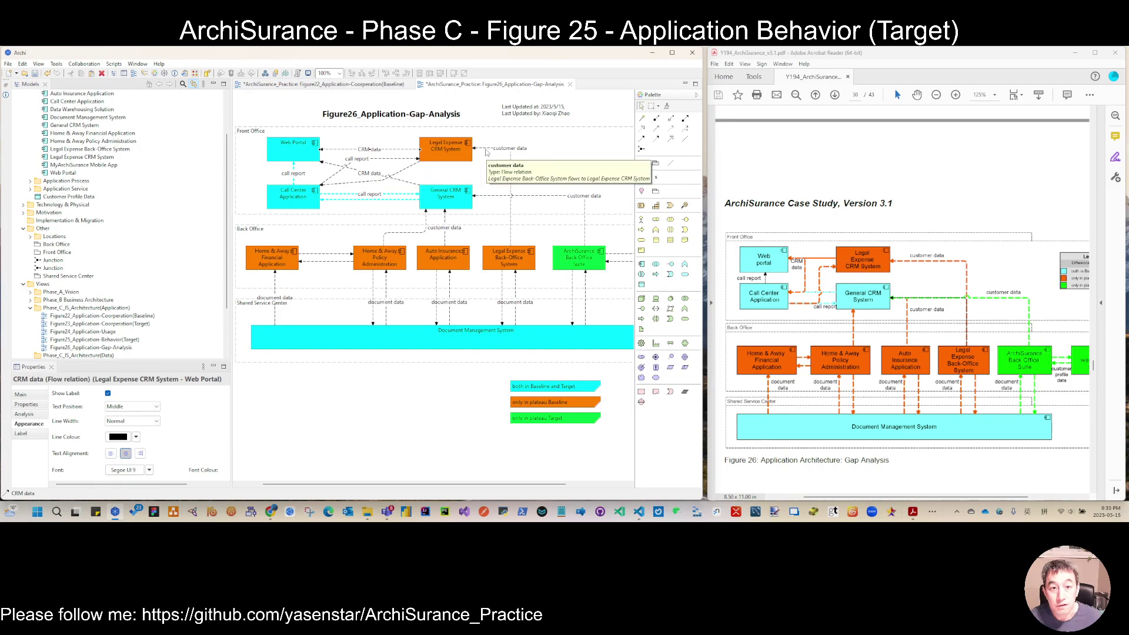
left_click(404, 163, "shift")
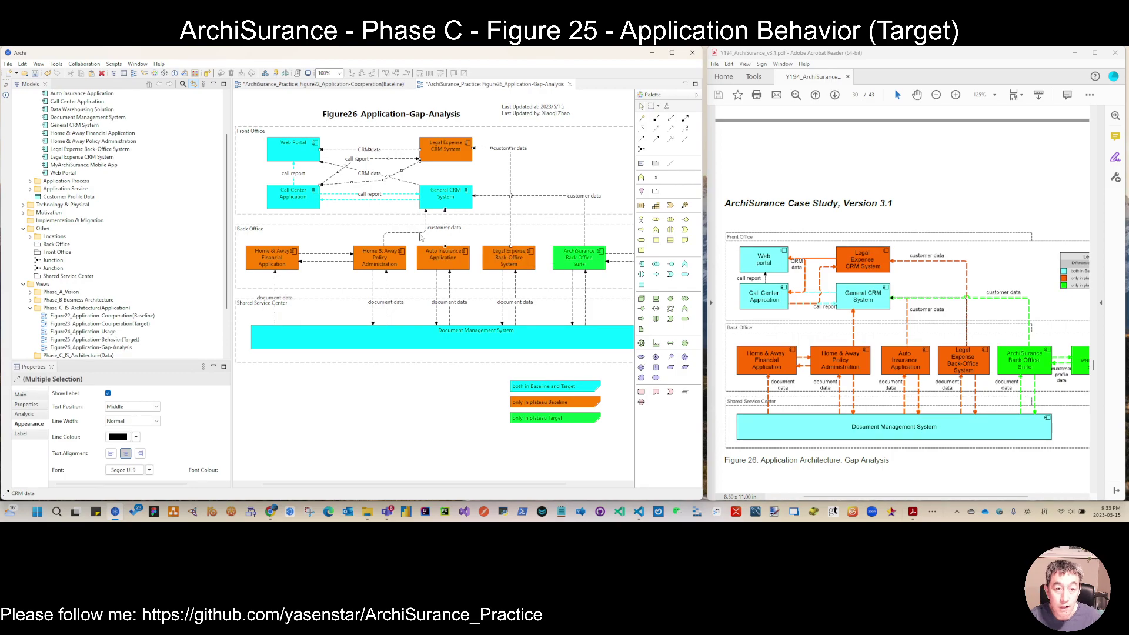
left_click(351, 256, "shift")
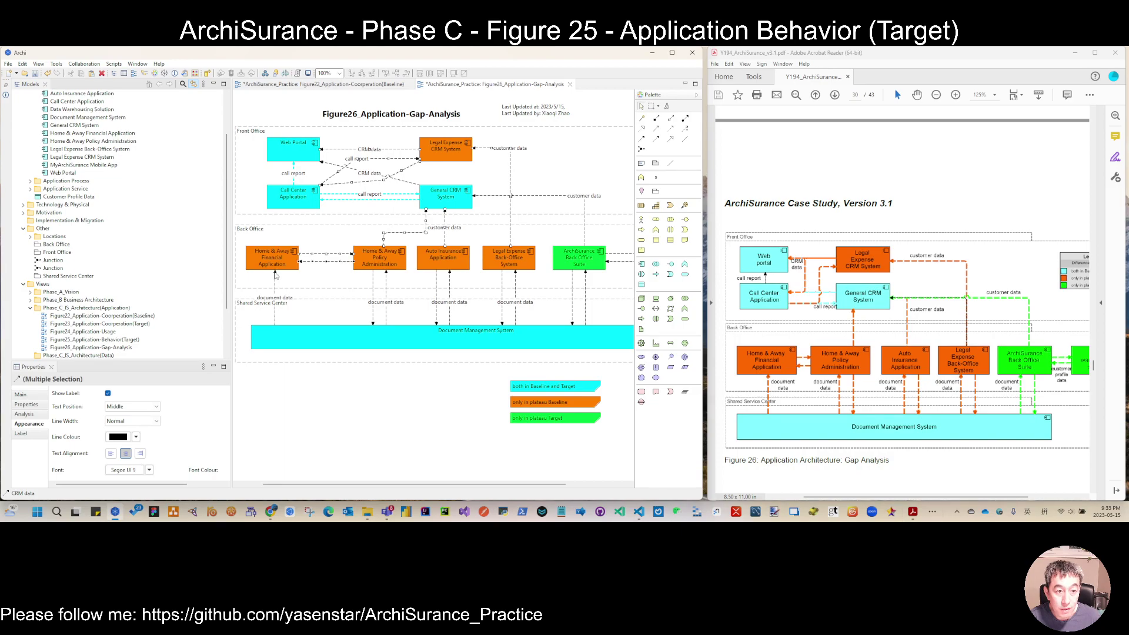
left_click(373, 278, "shift")
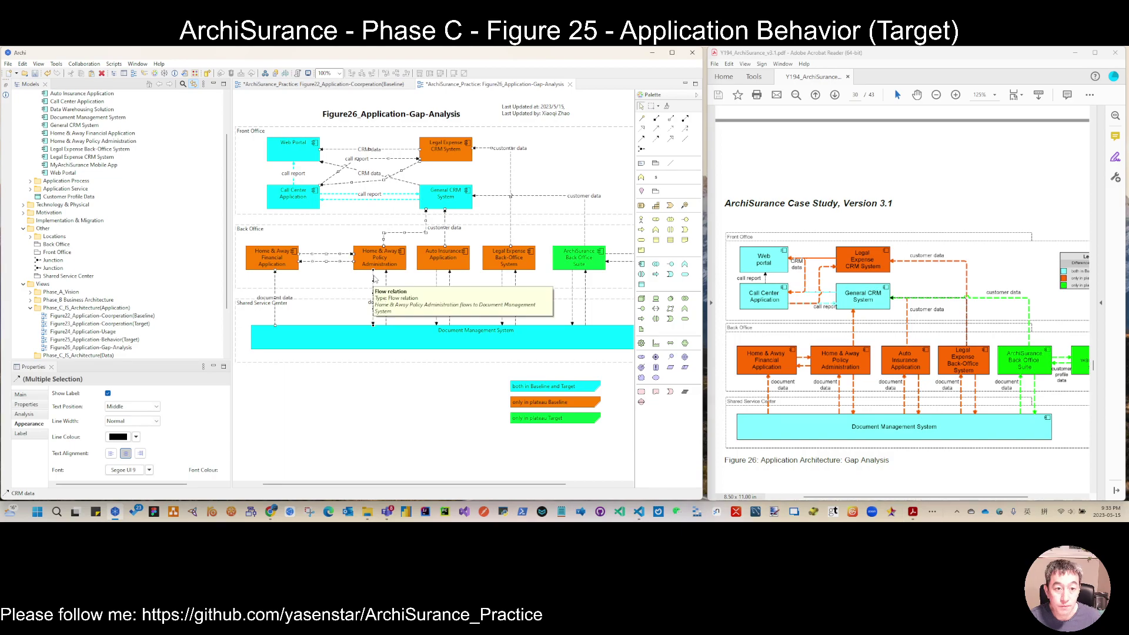
left_click(437, 277, "shift")
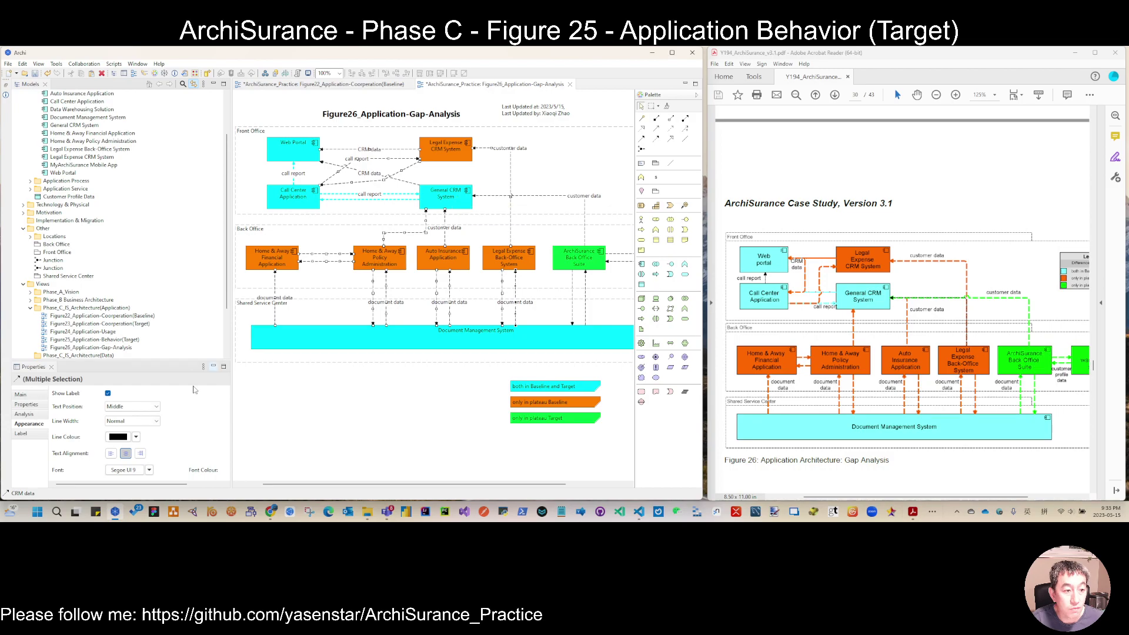
left_click(122, 436)
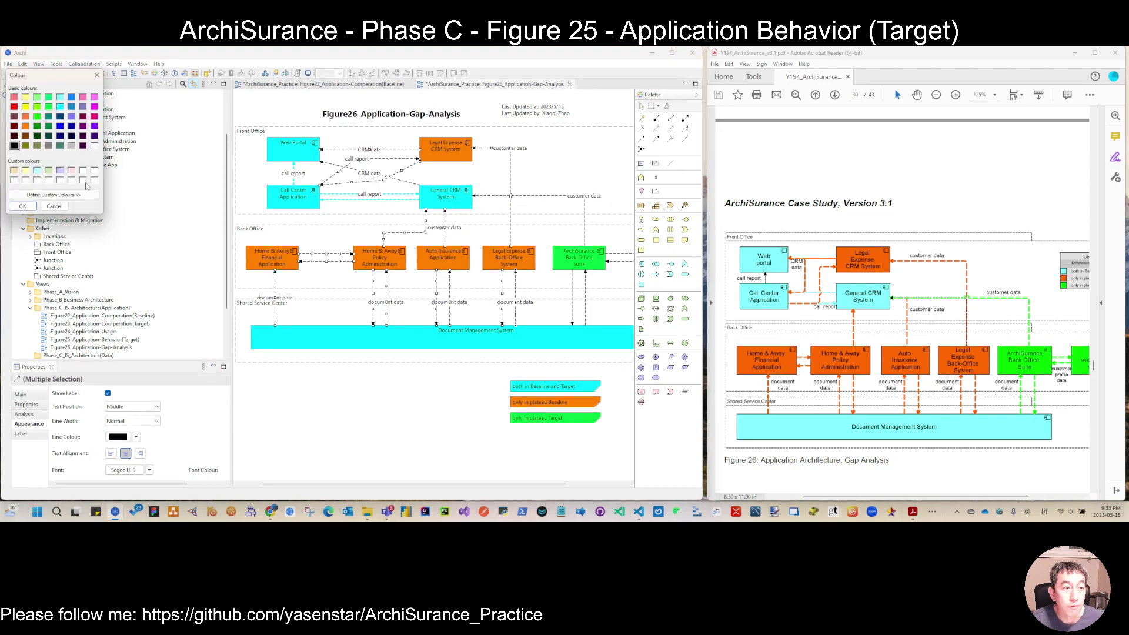
left_click(26, 126)
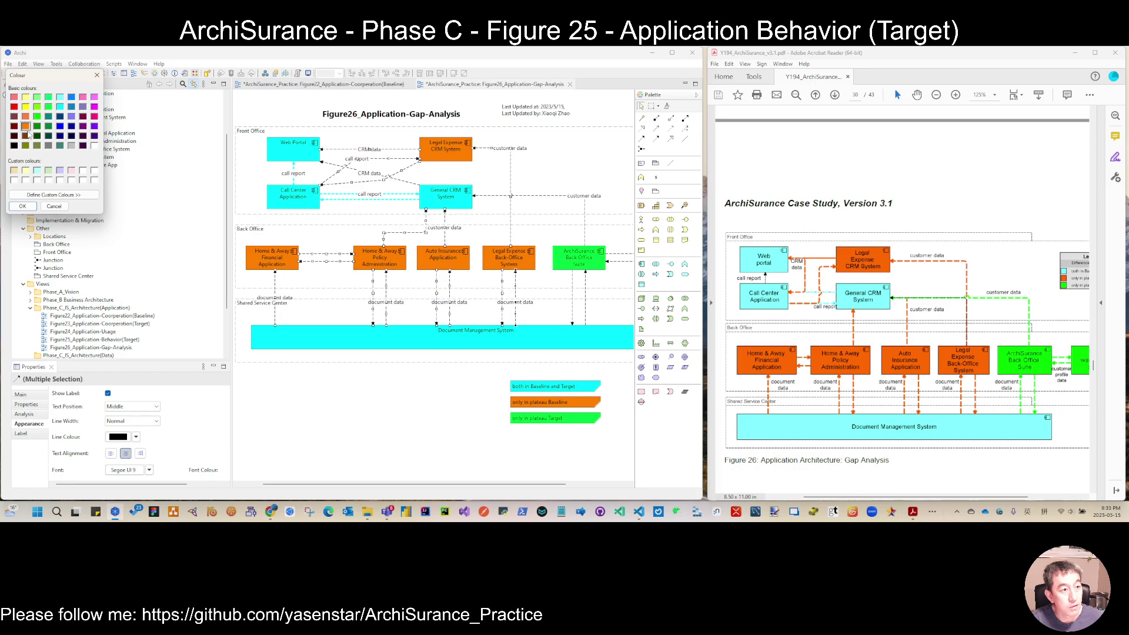
left_click(23, 207)
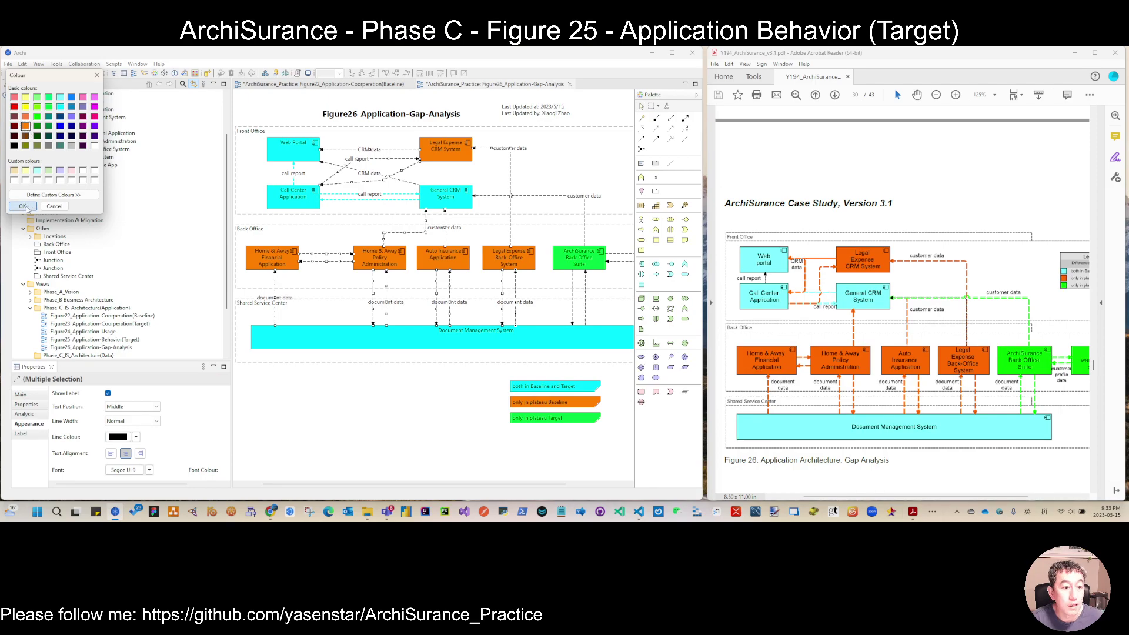
left_click(147, 422)
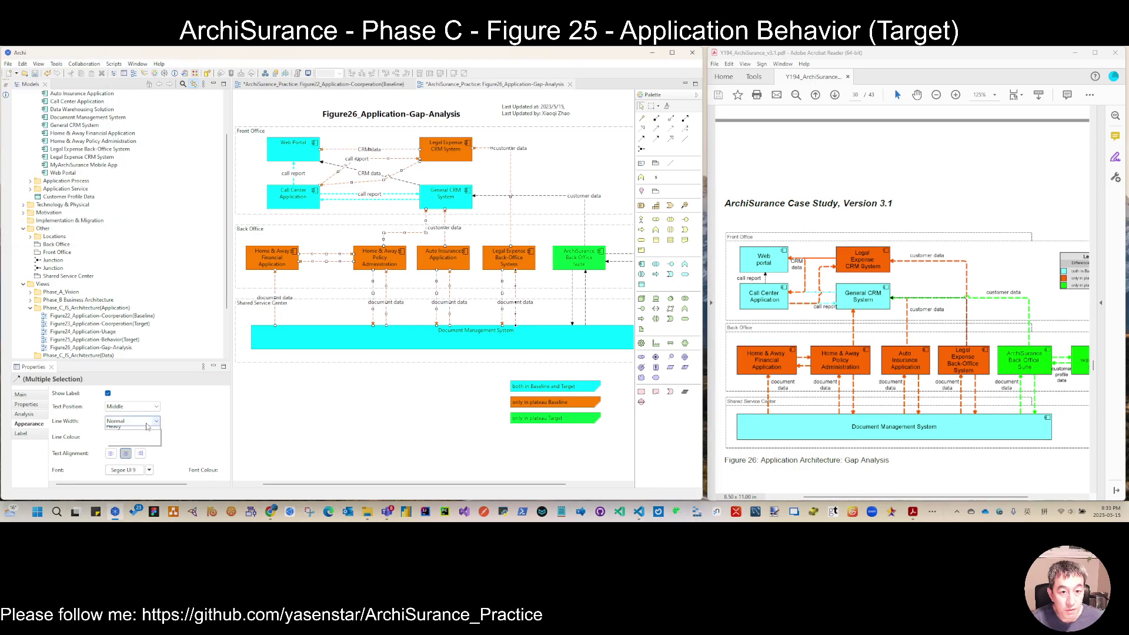
left_click(138, 426)
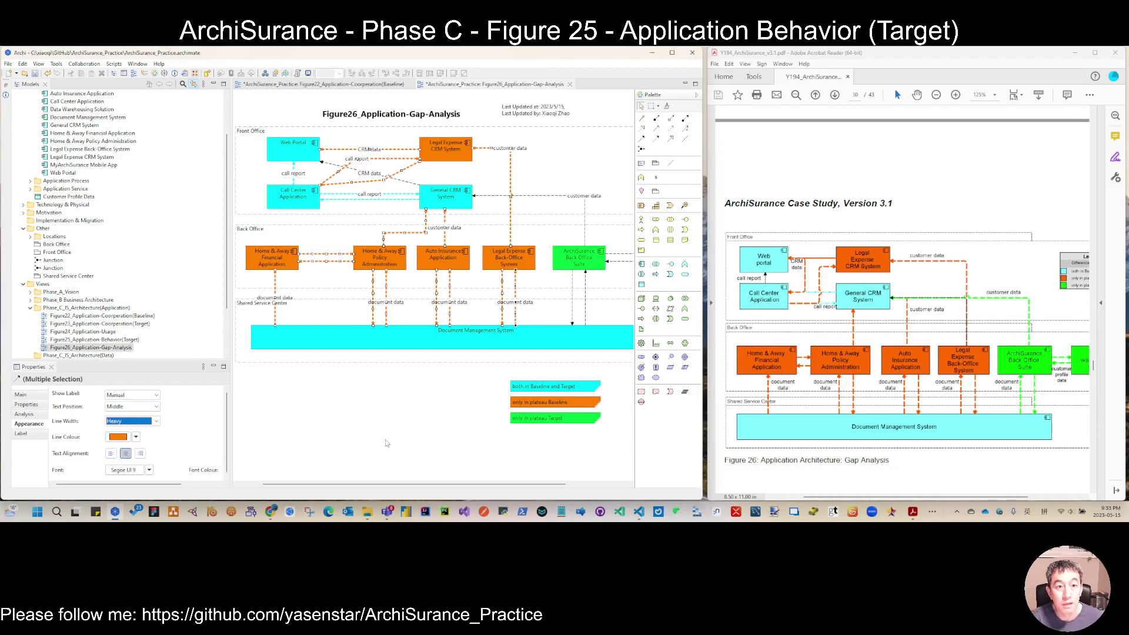
left_click(387, 444)
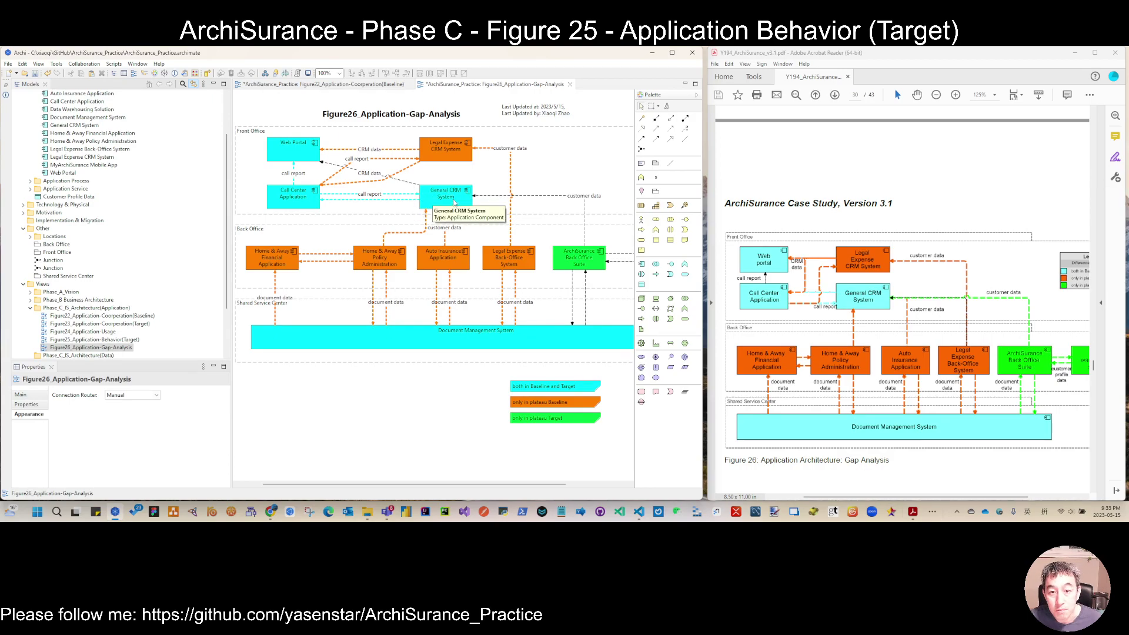
Make the CRM data flow to Web Portal a heavy cyan line
left_click(406, 185)
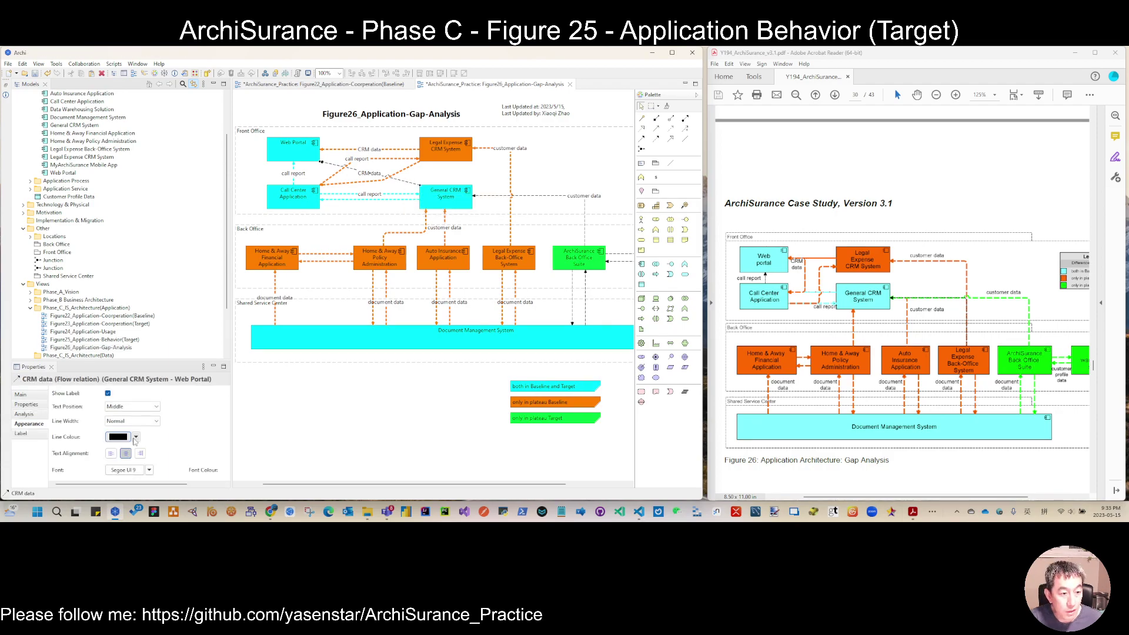
left_click(120, 437)
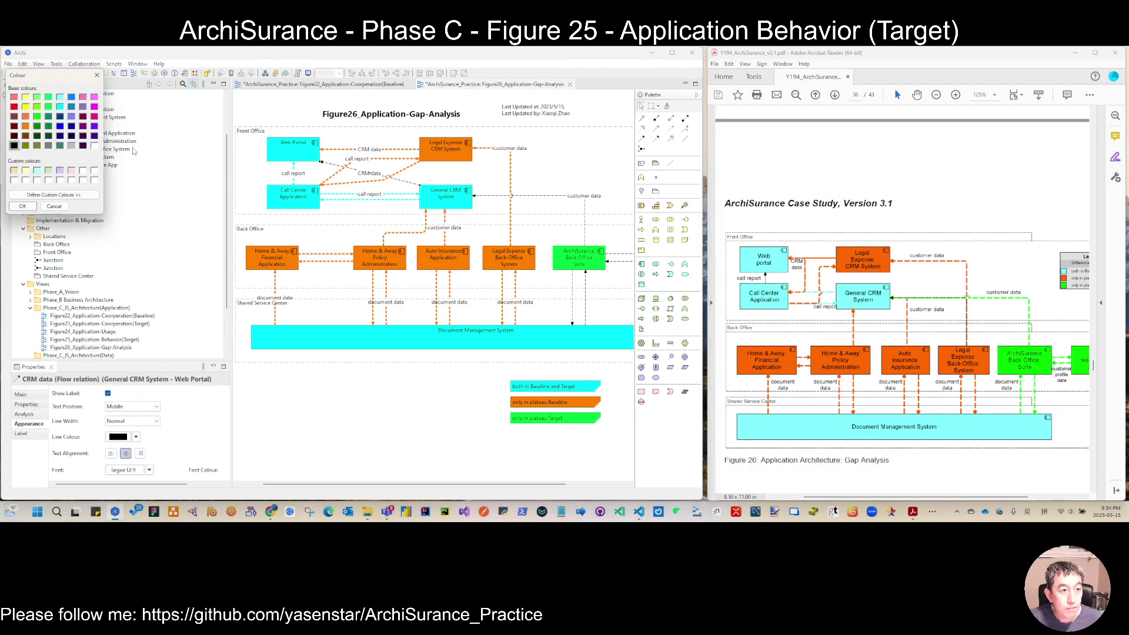
left_click(60, 107)
left_click(22, 207)
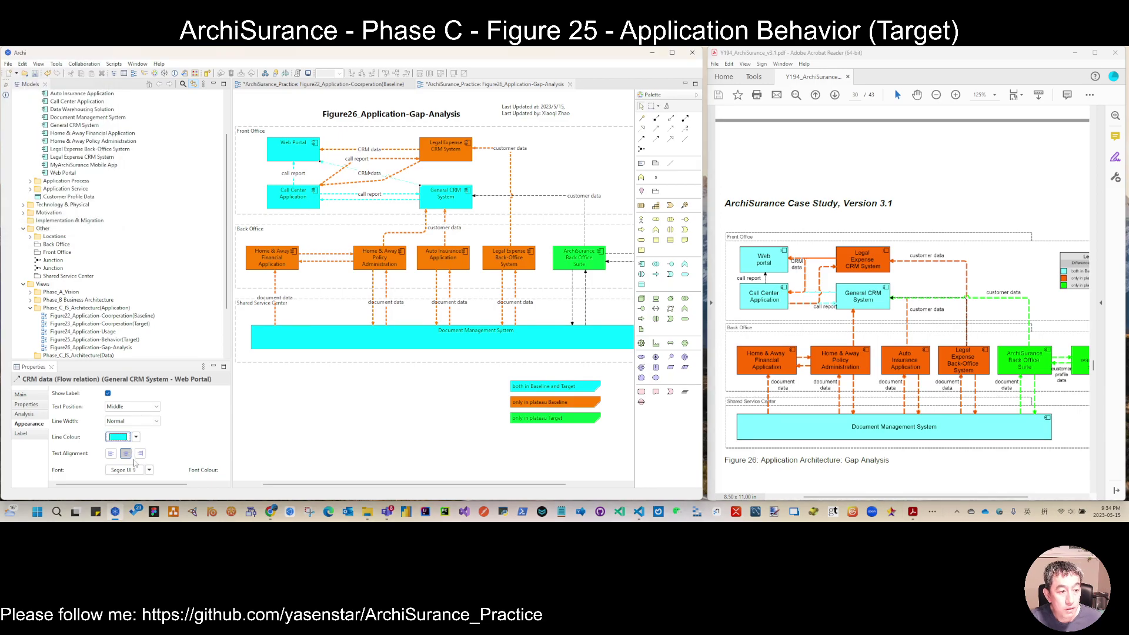
left_click(133, 422)
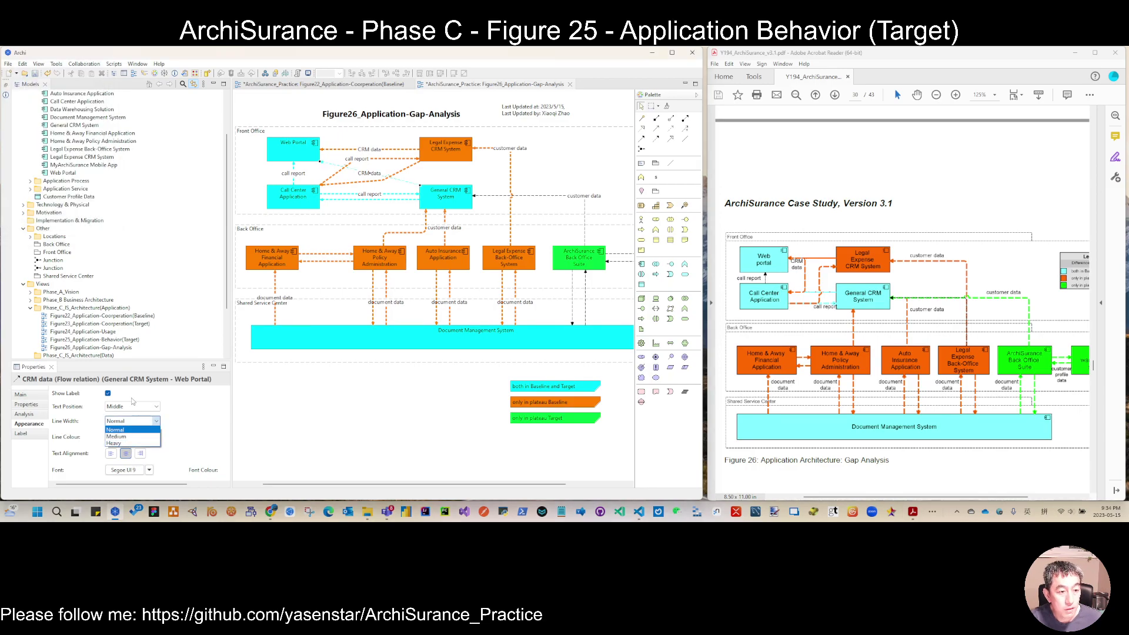
left_click(118, 443)
left_click(526, 478)
Make the ArchiSurance Back Office Suite's customer data and Data Warehousing flows heavy green lines
left_click_drag(563, 484, 628, 485)
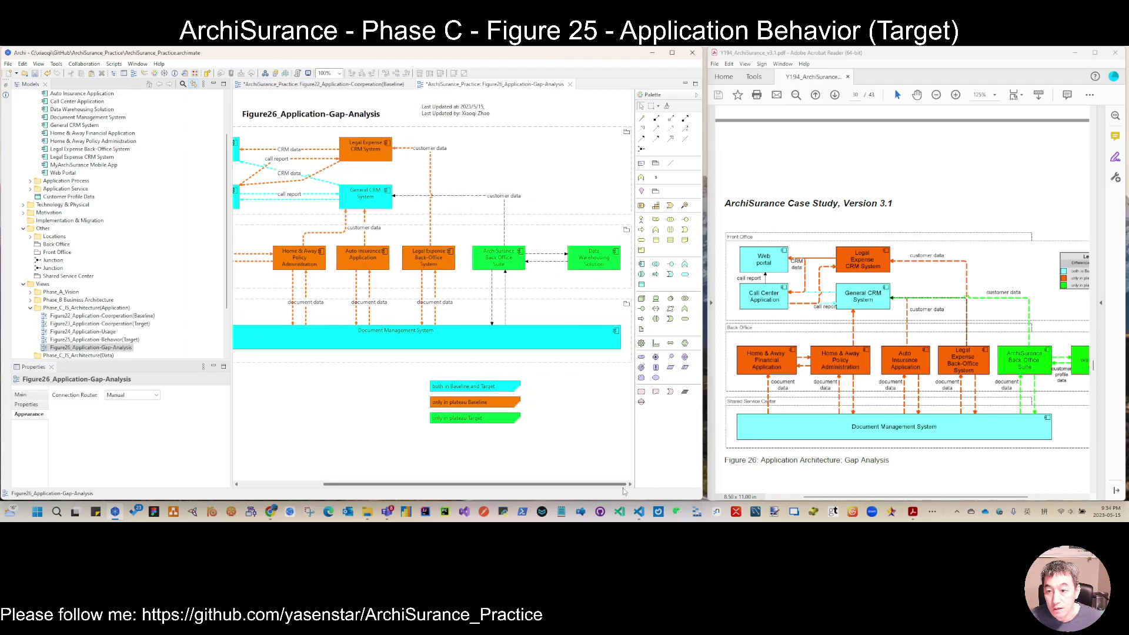
left_click(504, 231)
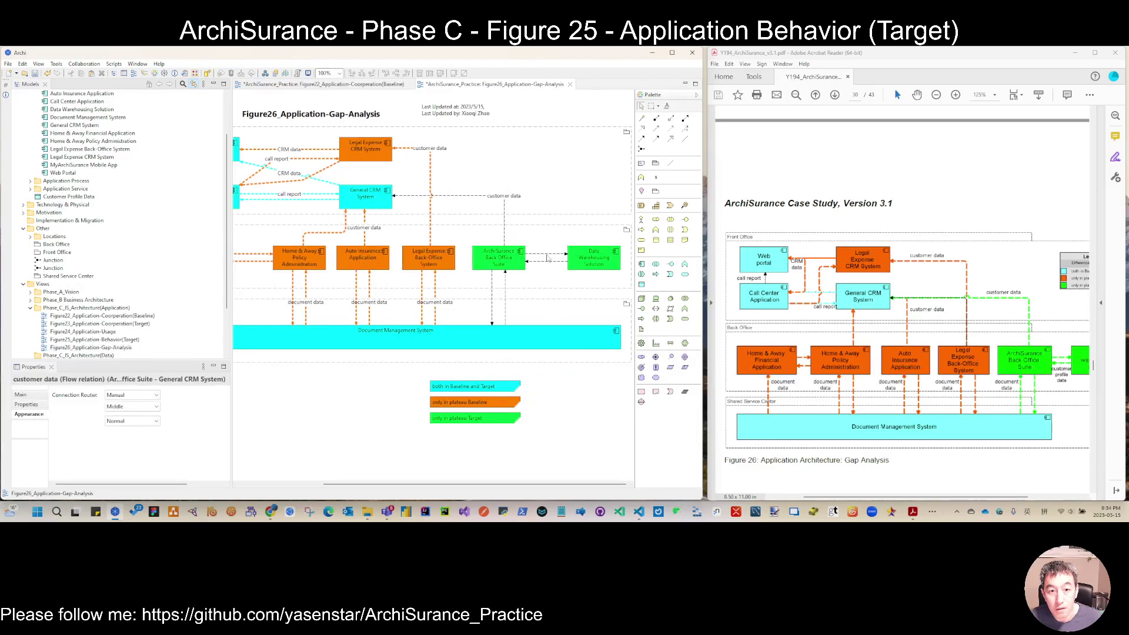
left_click(551, 257, "ctrl")
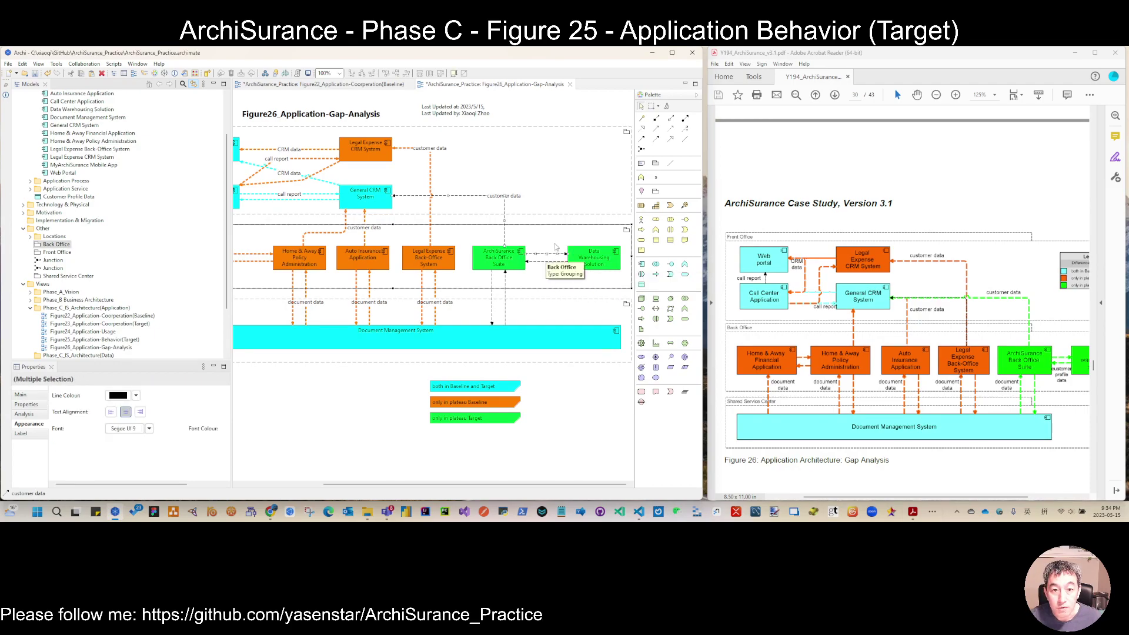
left_click(556, 247, "ctrl")
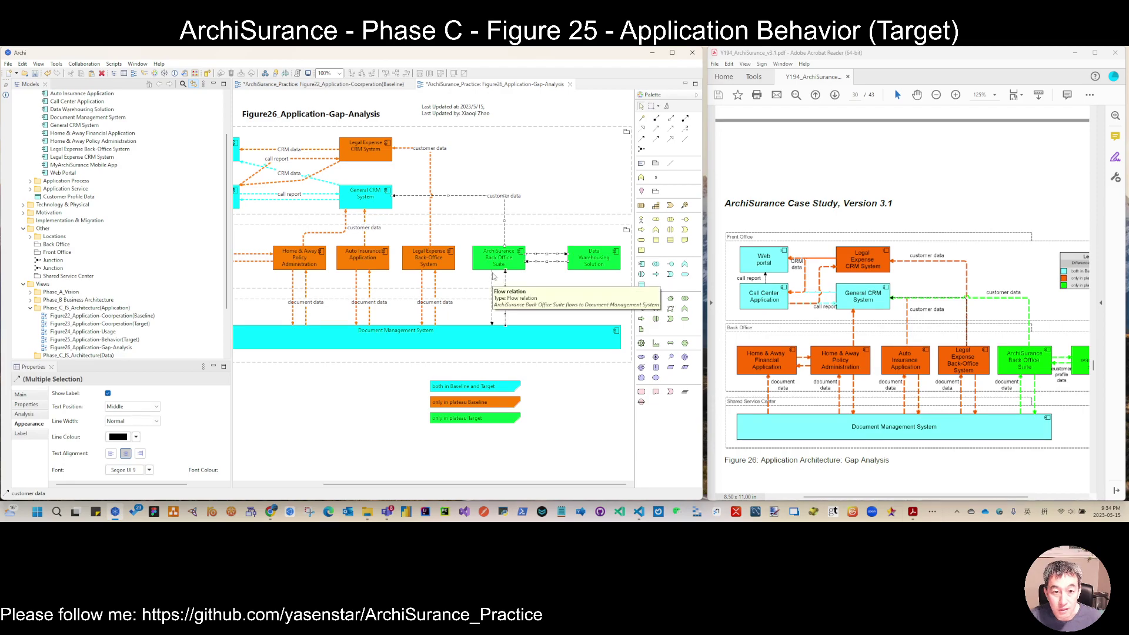
left_click(117, 437)
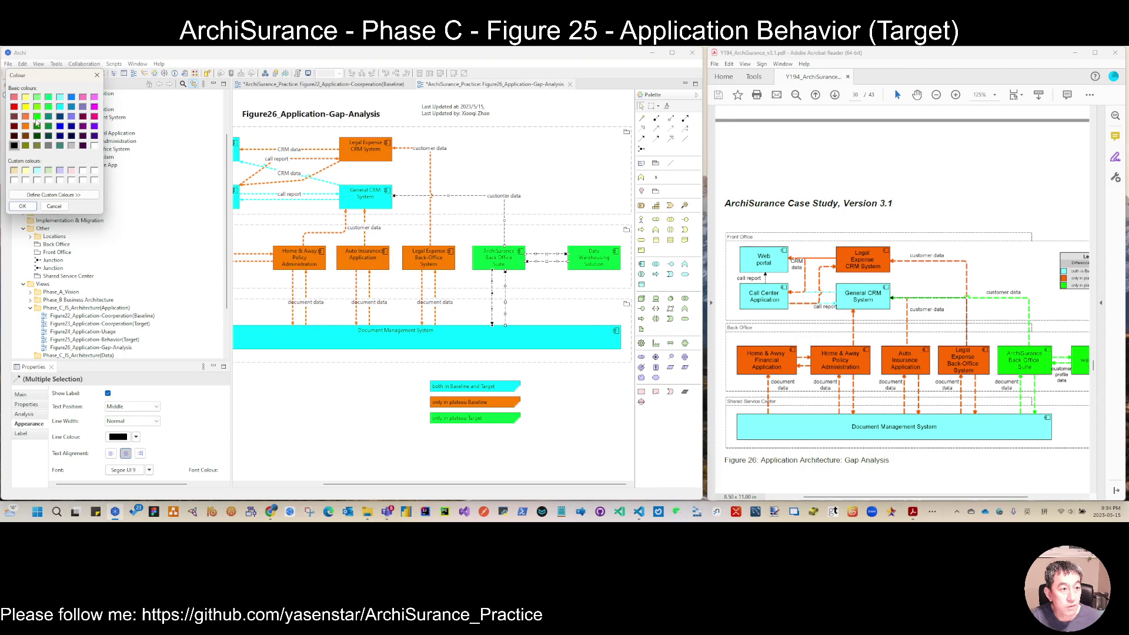
left_click(22, 206)
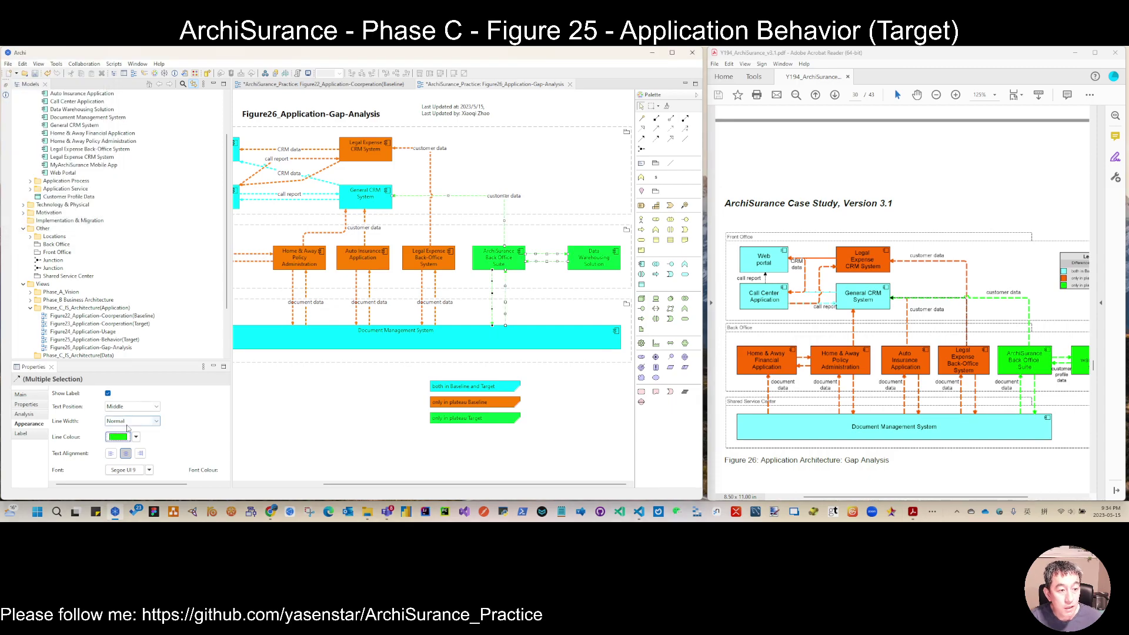
left_click(129, 421)
left_click(121, 432)
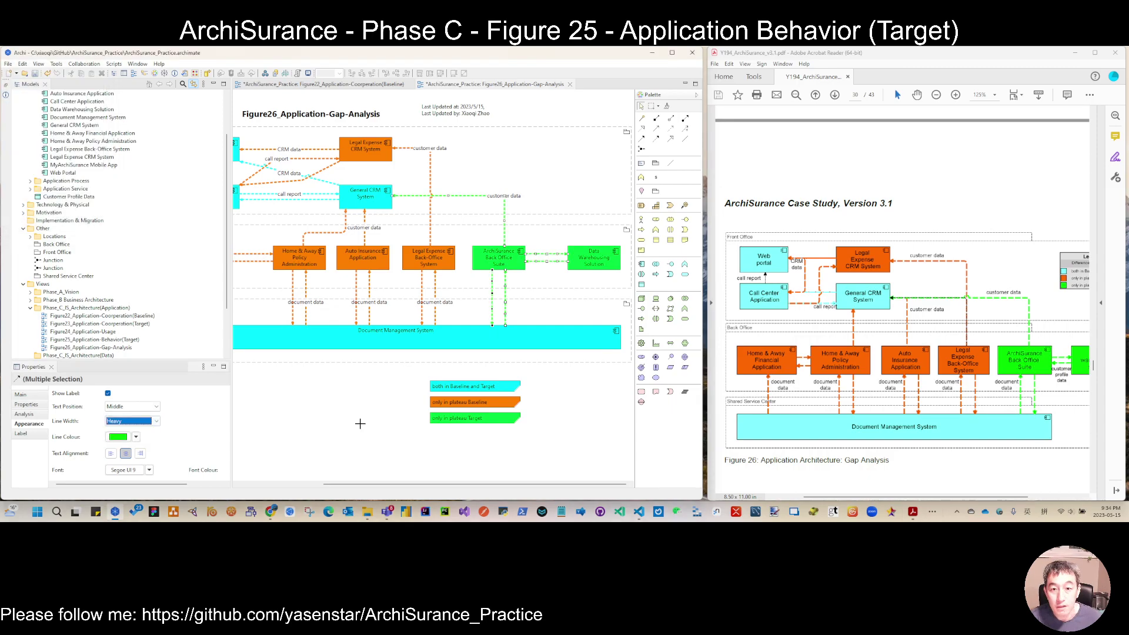
left_click(360, 424)
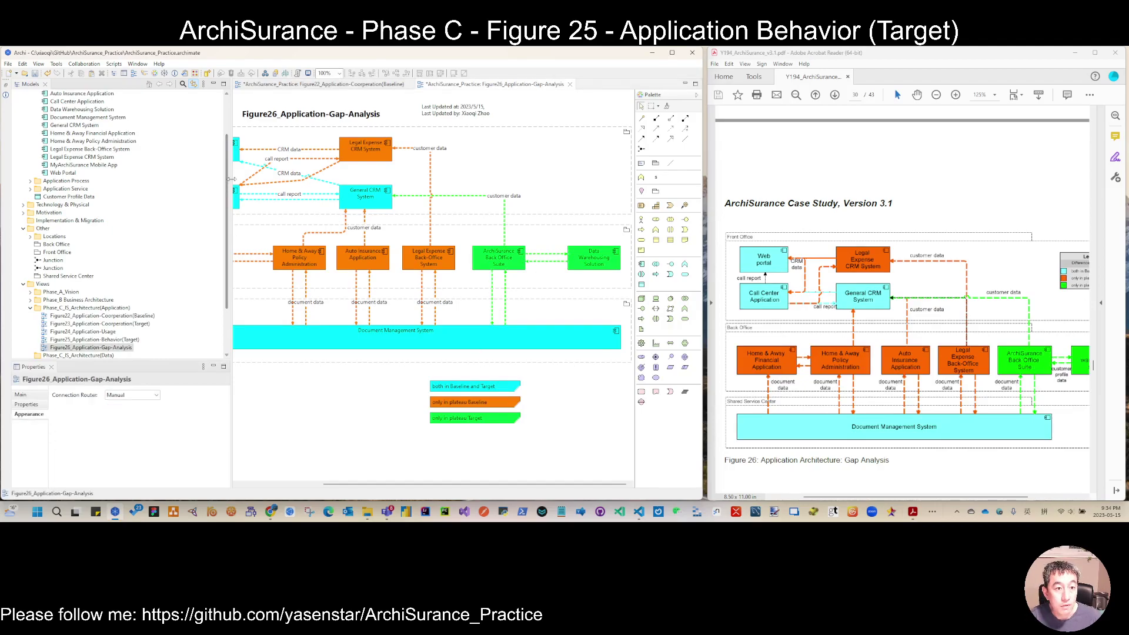
Shrink the model tree and move the three legend notes to the diagram's lower right
left_click_drag(123, 175, 117, 174)
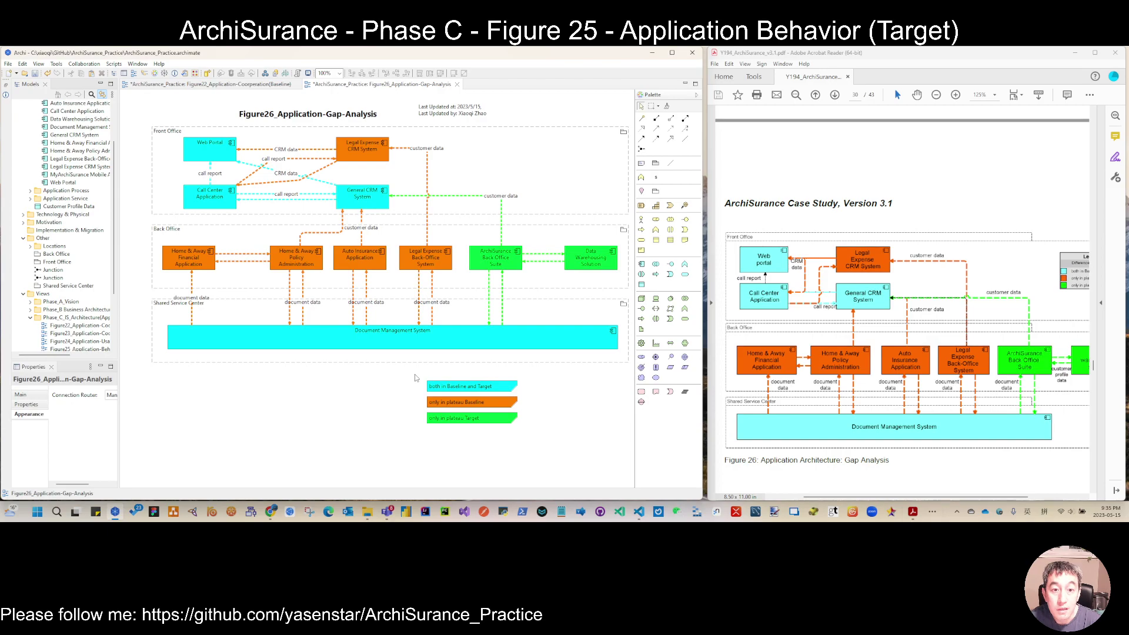
left_click_drag(415, 374, 518, 436)
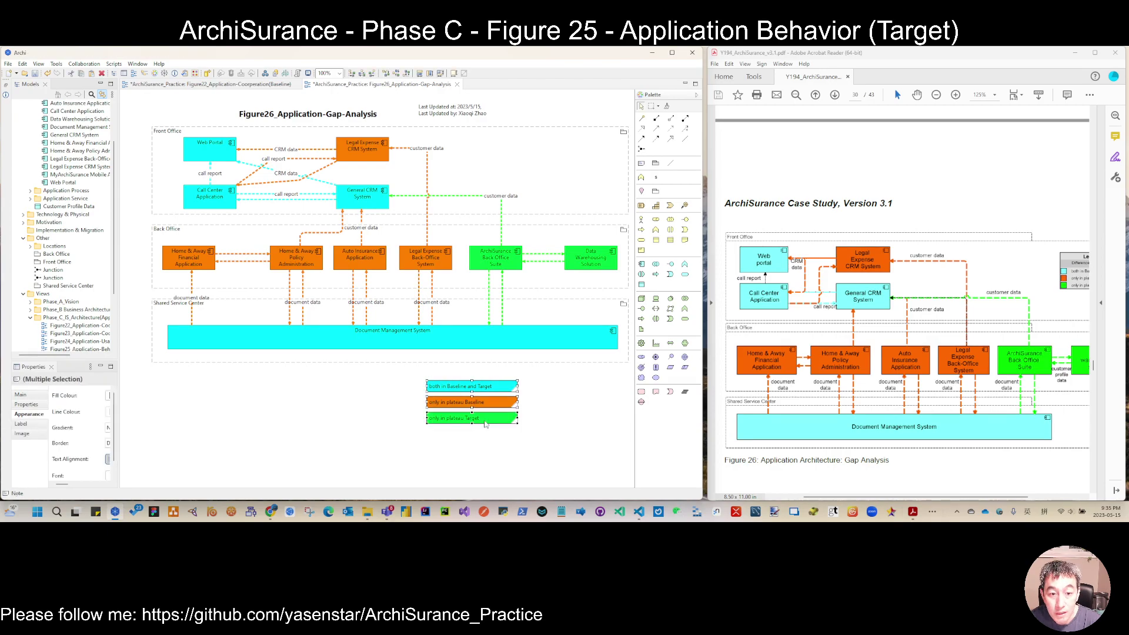
left_click_drag(488, 423, 588, 415)
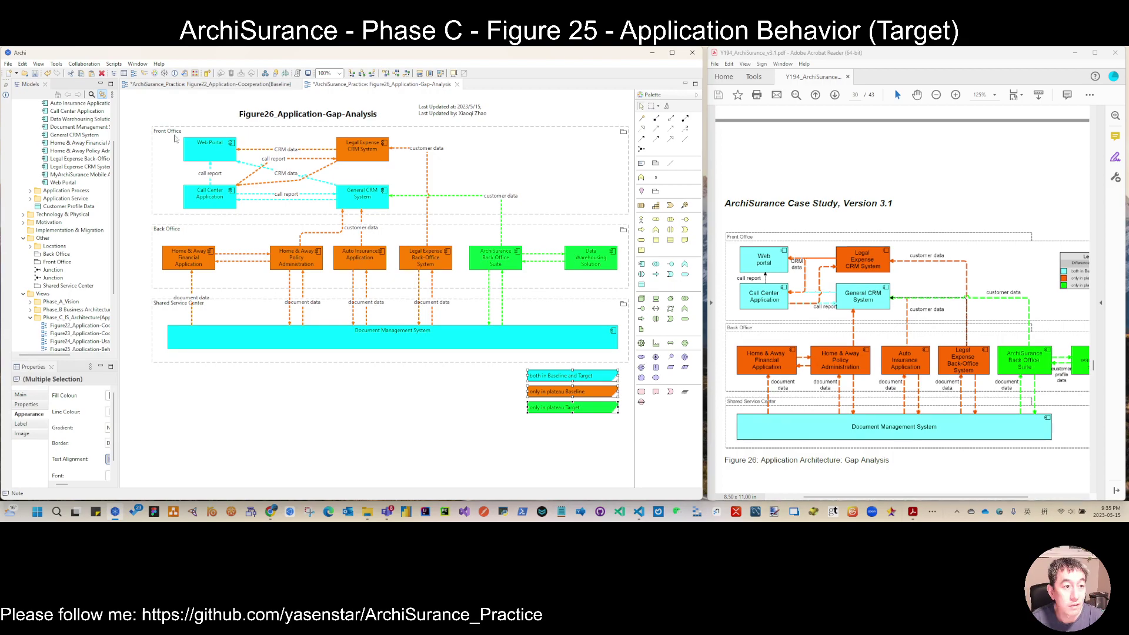
left_click(457, 397)
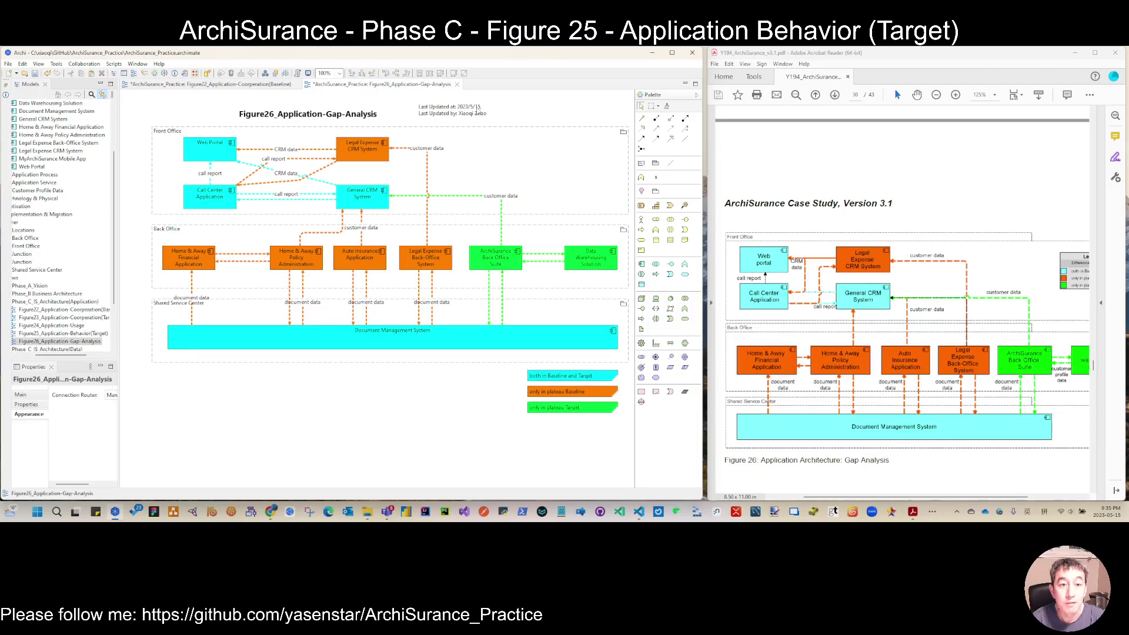
Drag the 'Last Updated' note from the canvas's top right to below the diagram's lower left
left_click_drag(478, 110, 214, 403)
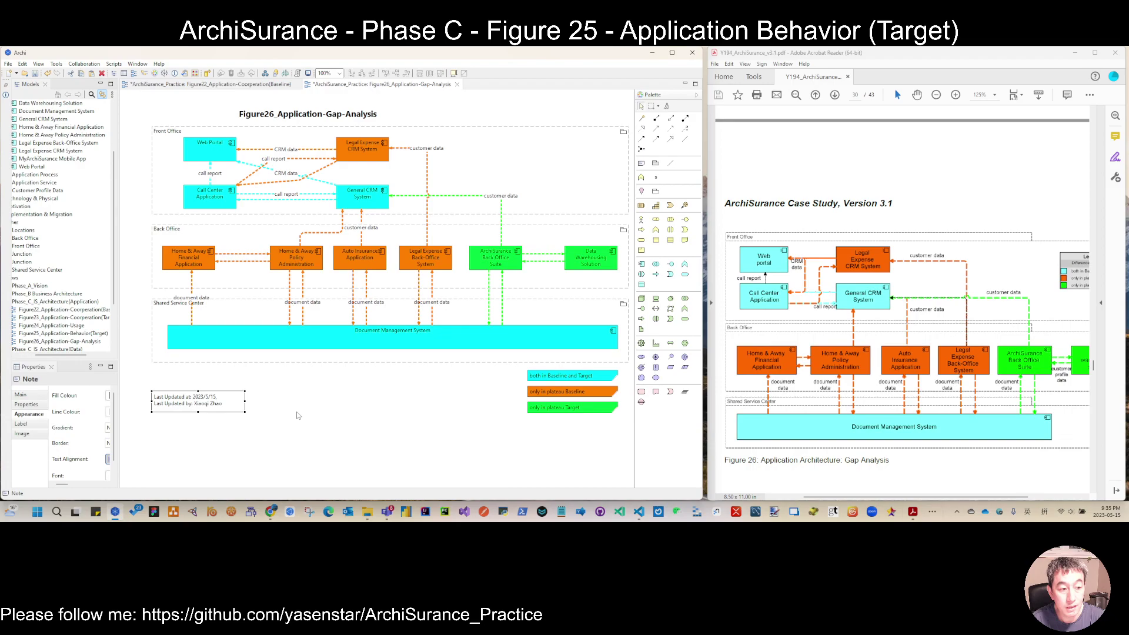
left_click(296, 416)
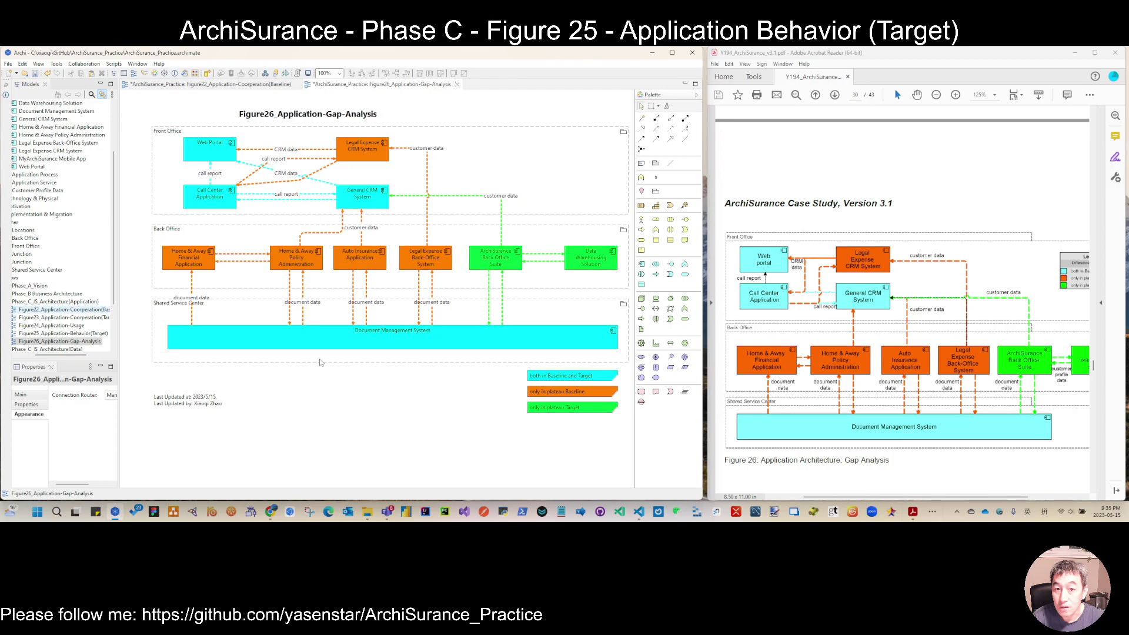
Name the Data Warehousing to Back Office Suite flow 'customer profile data'
left_click(546, 265)
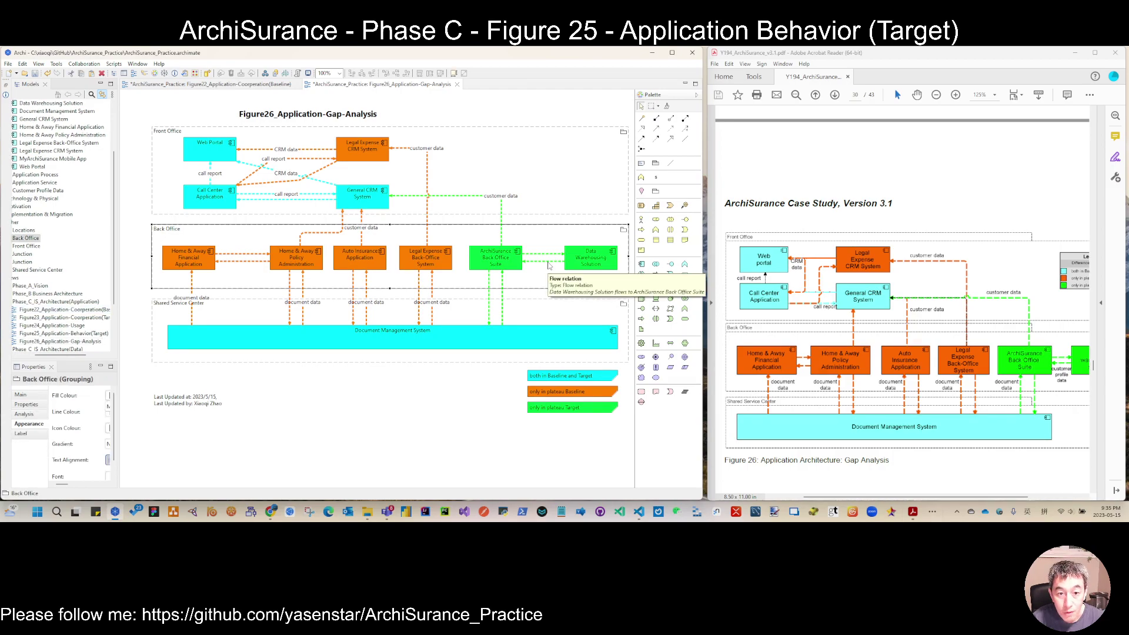
left_click(547, 263)
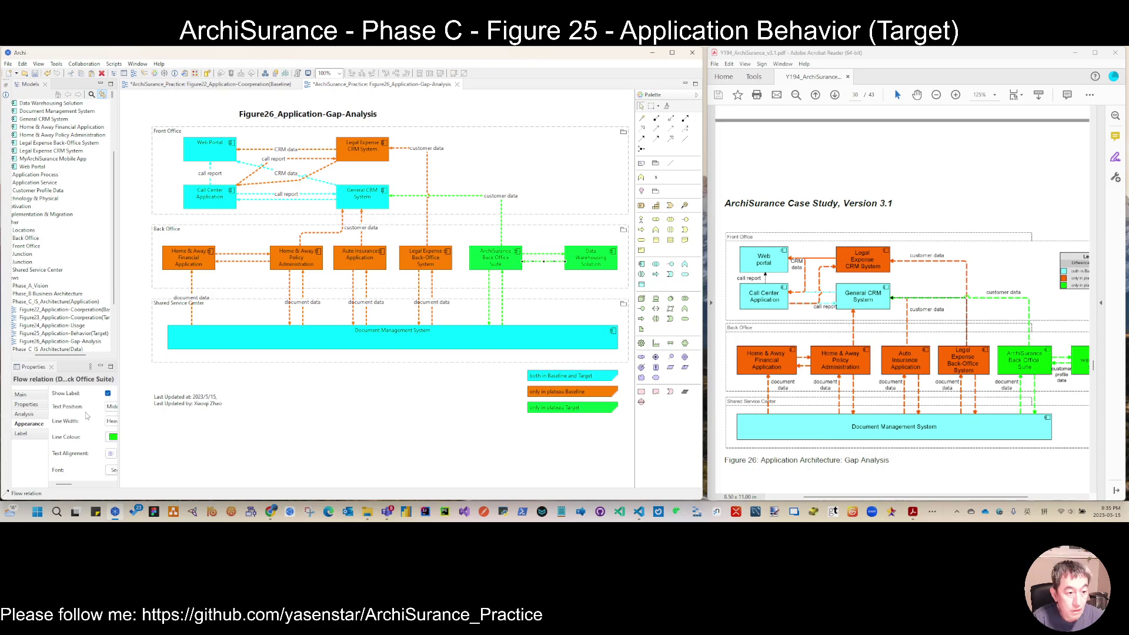
left_click(21, 396)
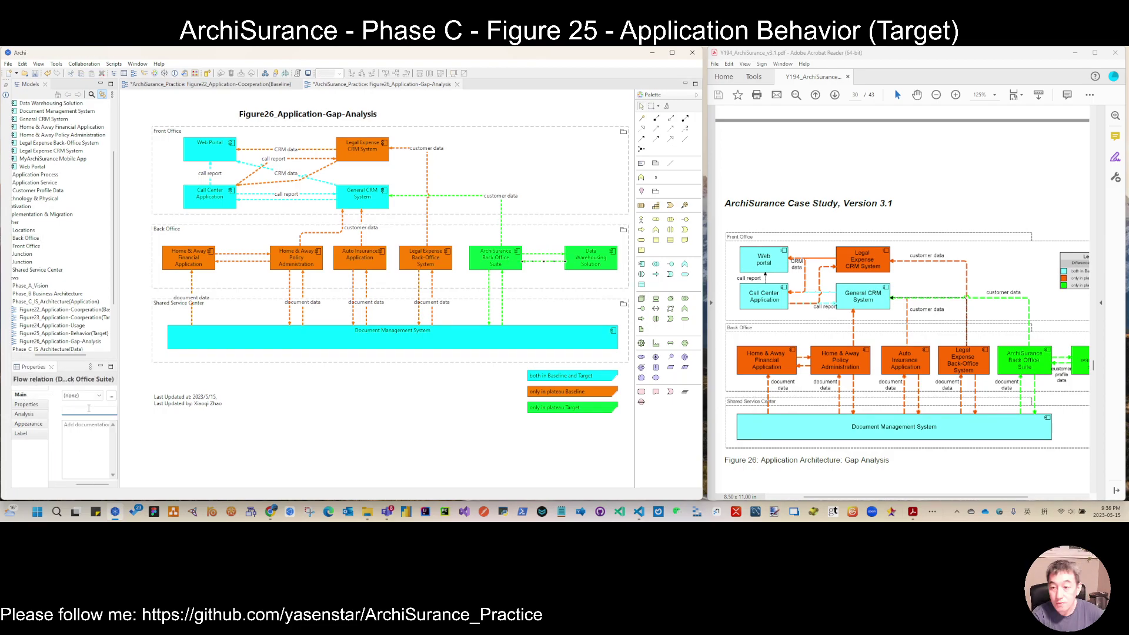
type("customer")
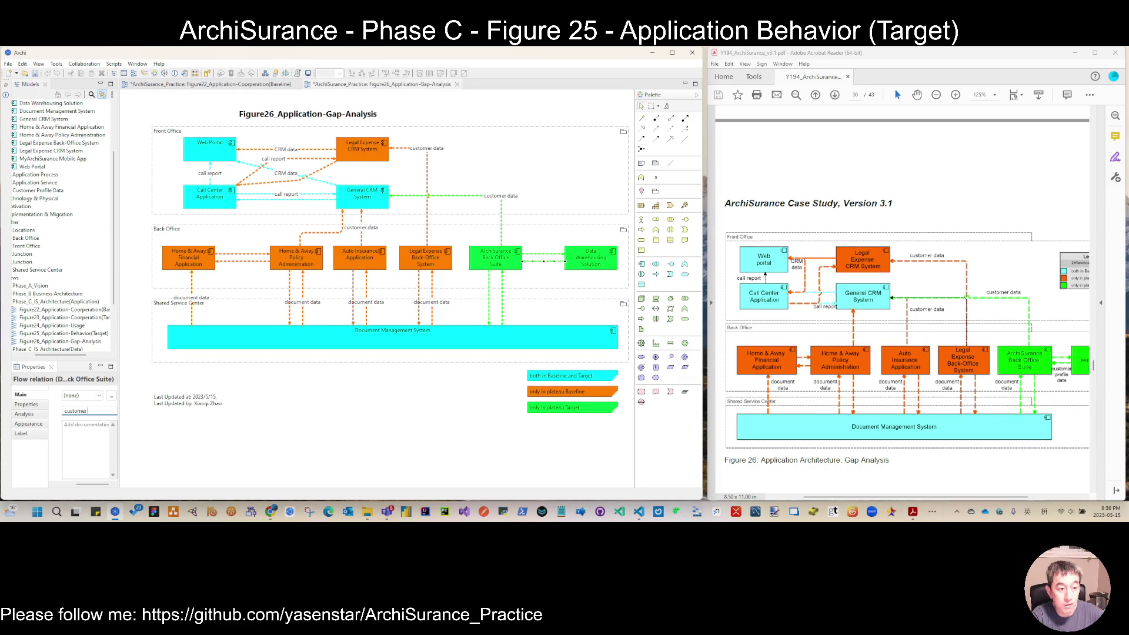
type(" profil")
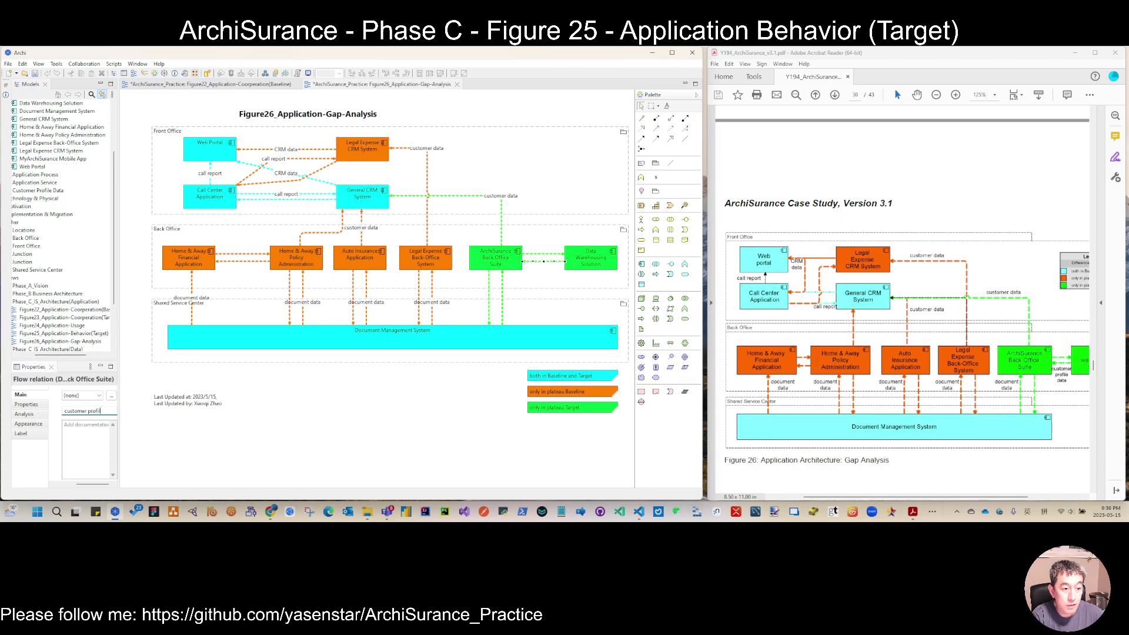
type("e data")
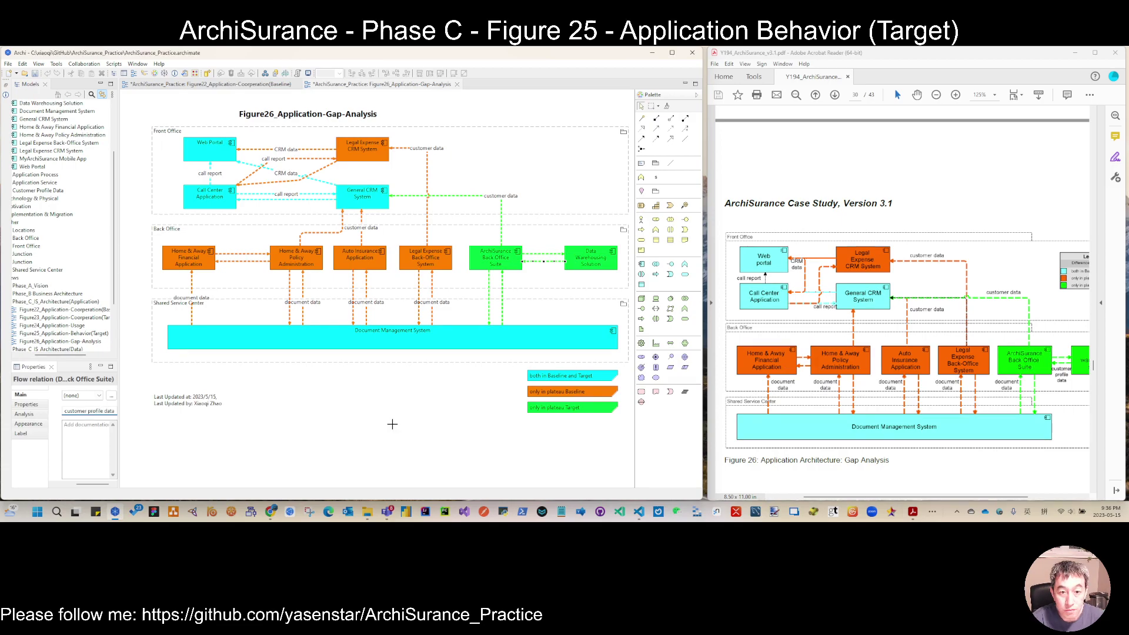
left_click(393, 424)
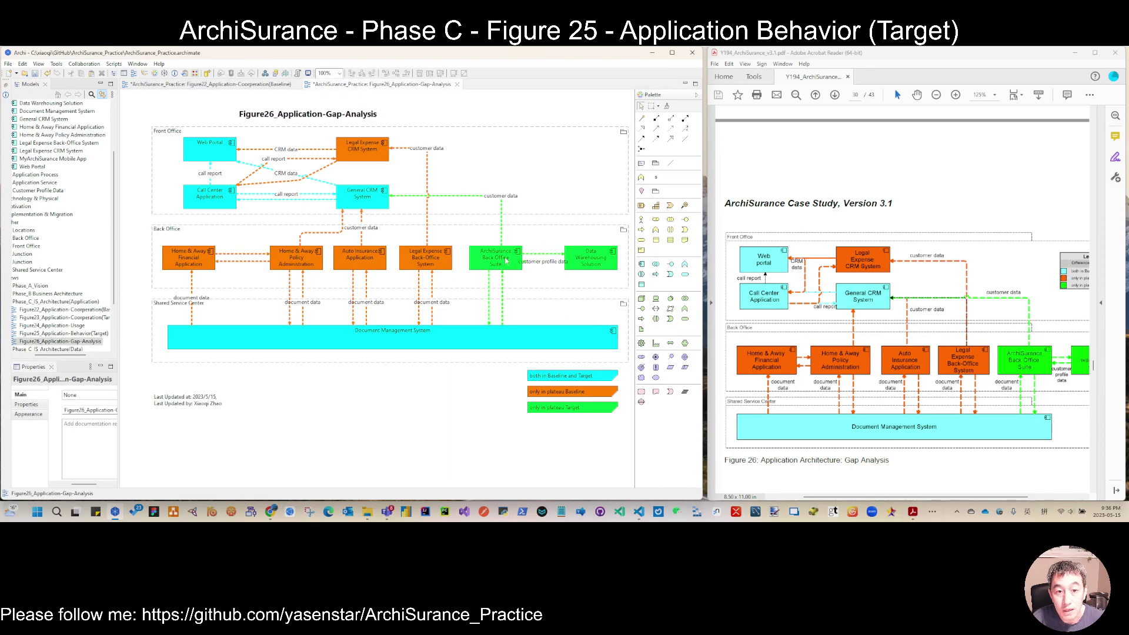
Nudge ArchiSurance Back Office Suite slightly left and save the model
left_click_drag(505, 261, 494, 262)
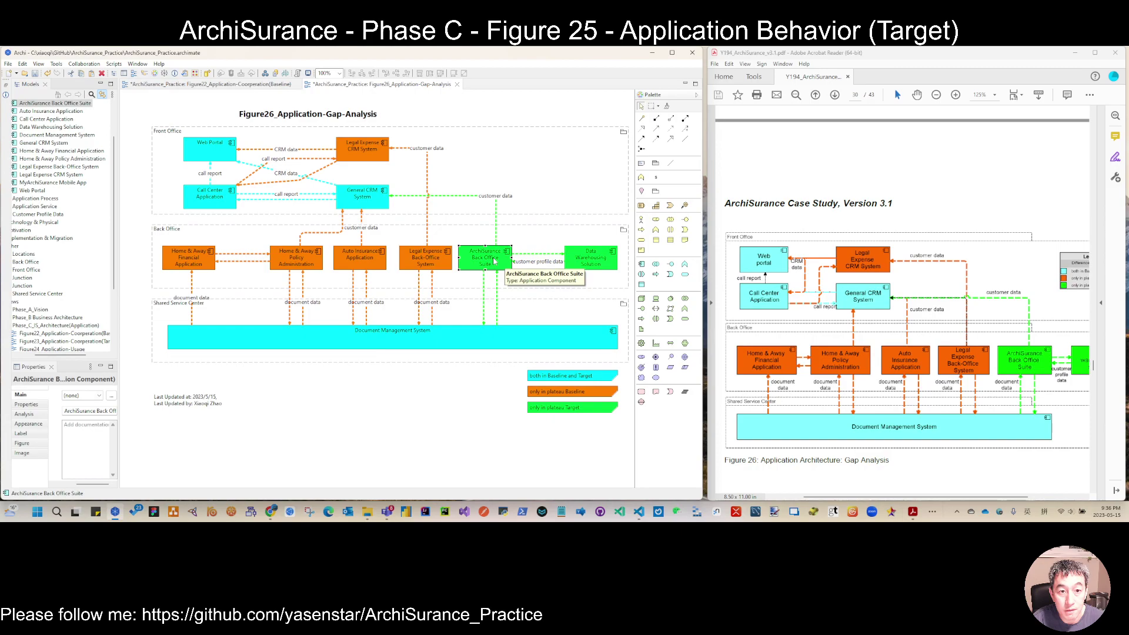
left_click(468, 415)
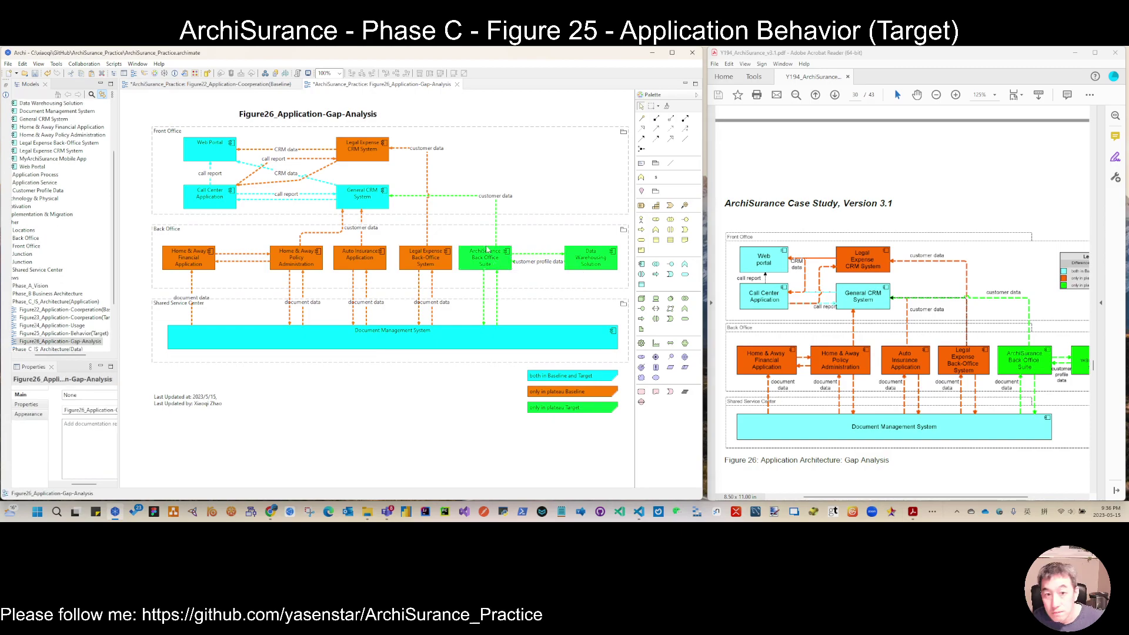
left_click(36, 74)
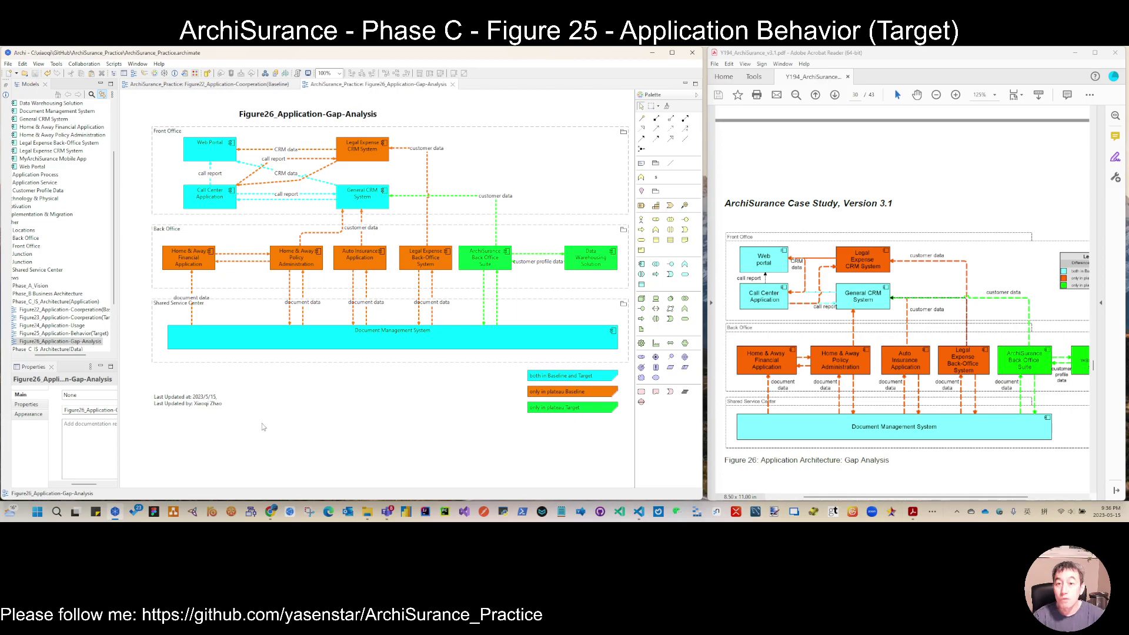